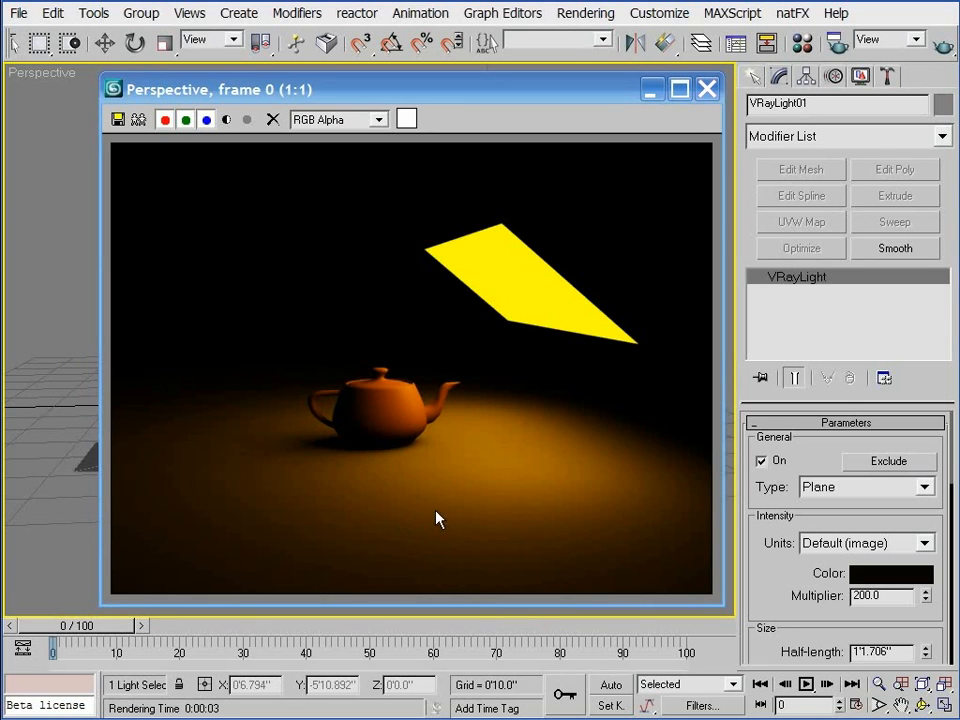
Set the VRay plane light's intensity multiplier to 20
{"action": "double_click", "coordinate": [877, 595]}
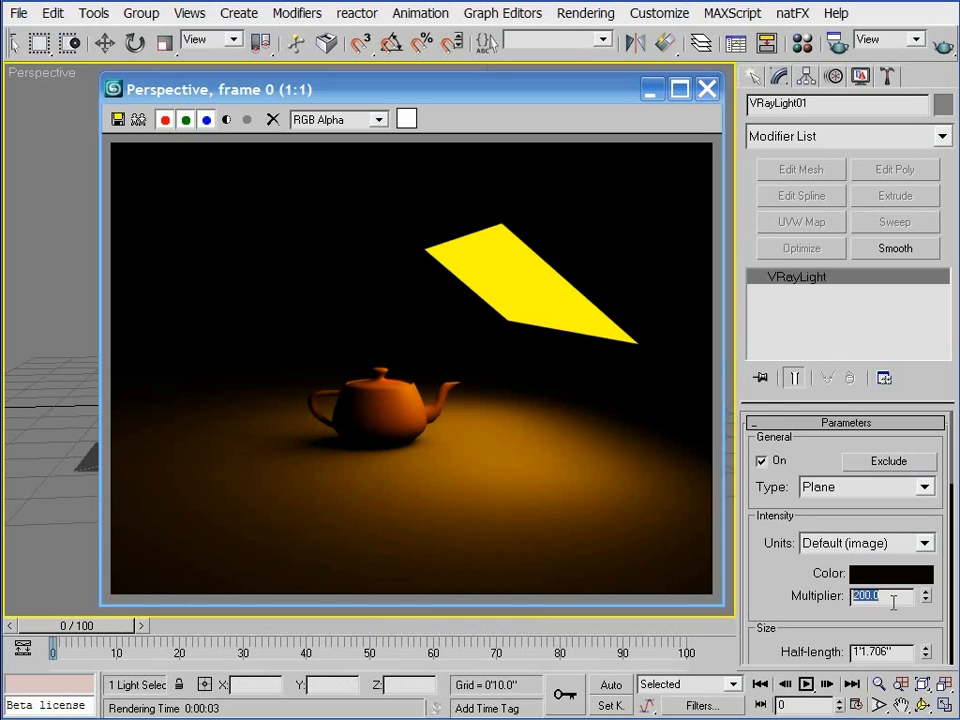
{"action": "type", "text": "20"}
{"action": "key", "text": "Return"}
Set the Exponential color mapping's dark multiplier to 10 and render the teapot scene
{"action": "key", "text": "F10"}
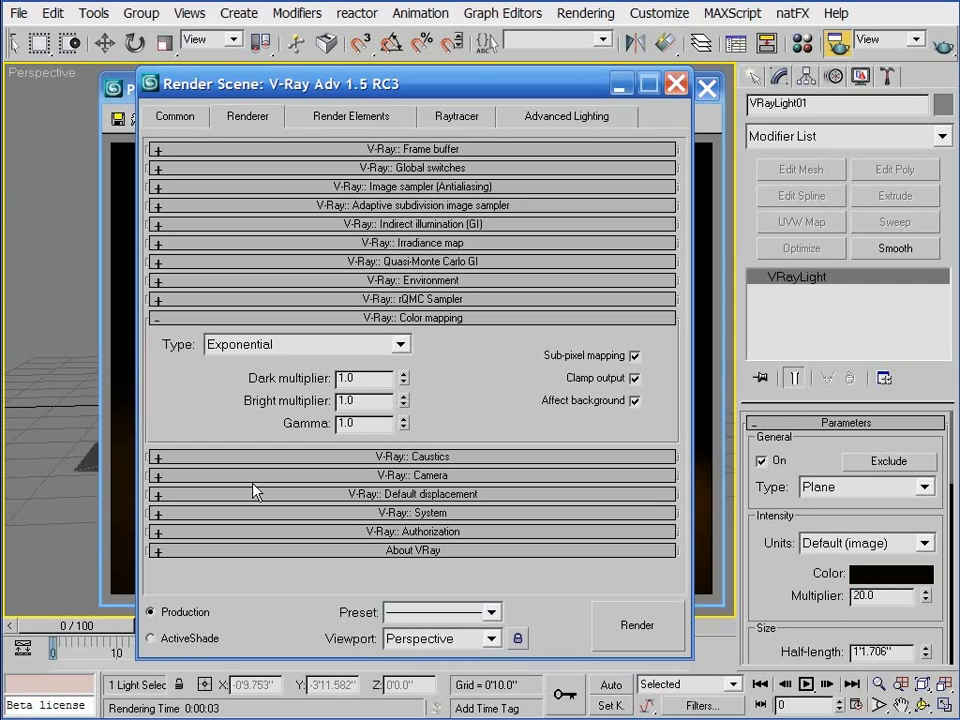
{"action": "double_click", "coordinate": [369, 379]}
{"action": "type", "text": "10"}
{"action": "key", "text": "Return"}
{"action": "left_click", "coordinate": [652, 632]}
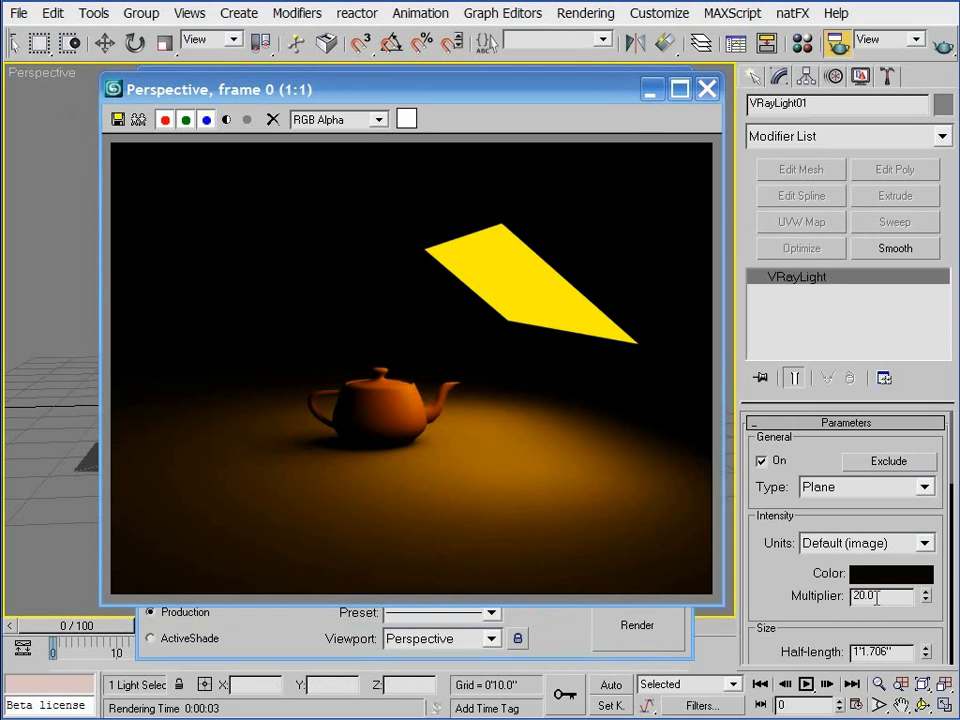
Reduce the VRay plane light's intensity multiplier to 2
{"action": "left_click_drag", "start_coordinate": [890, 596], "coordinate": [821, 600]}
{"action": "type", "text": "2"}
{"action": "key", "text": "Return"}
Raise the Exponential color mapping's dark multiplier to 100 and render the teapot scene
{"action": "key", "text": "F10"}
{"action": "left_click", "coordinate": [563, 90]}
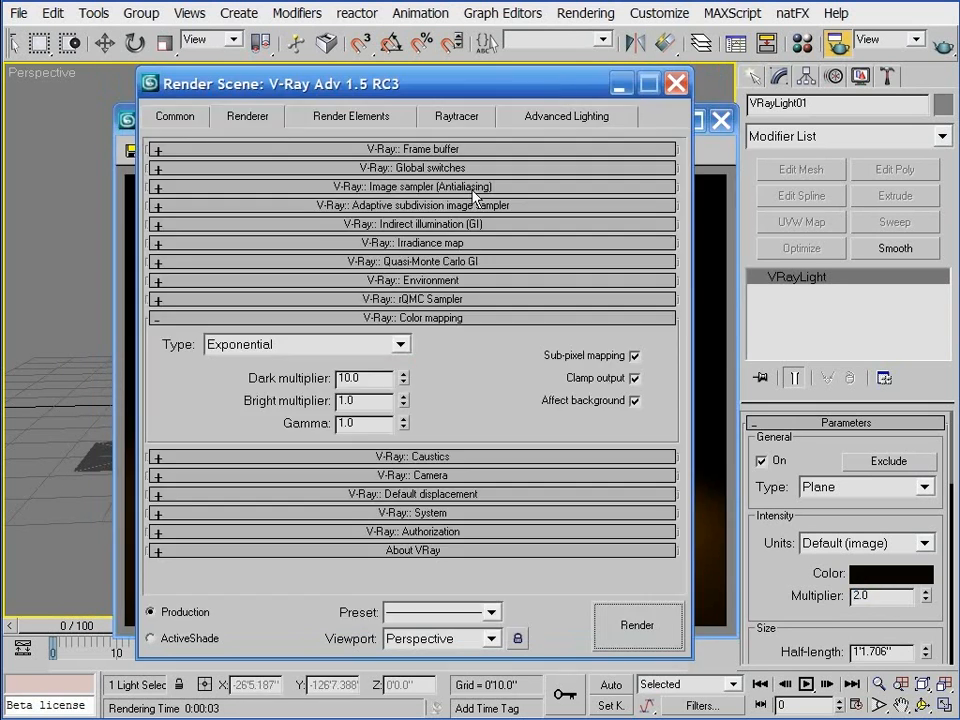
{"action": "left_click_drag", "start_coordinate": [362, 378], "coordinate": [300, 400]}
{"action": "type", "text": "100"}
{"action": "key", "text": "Return"}
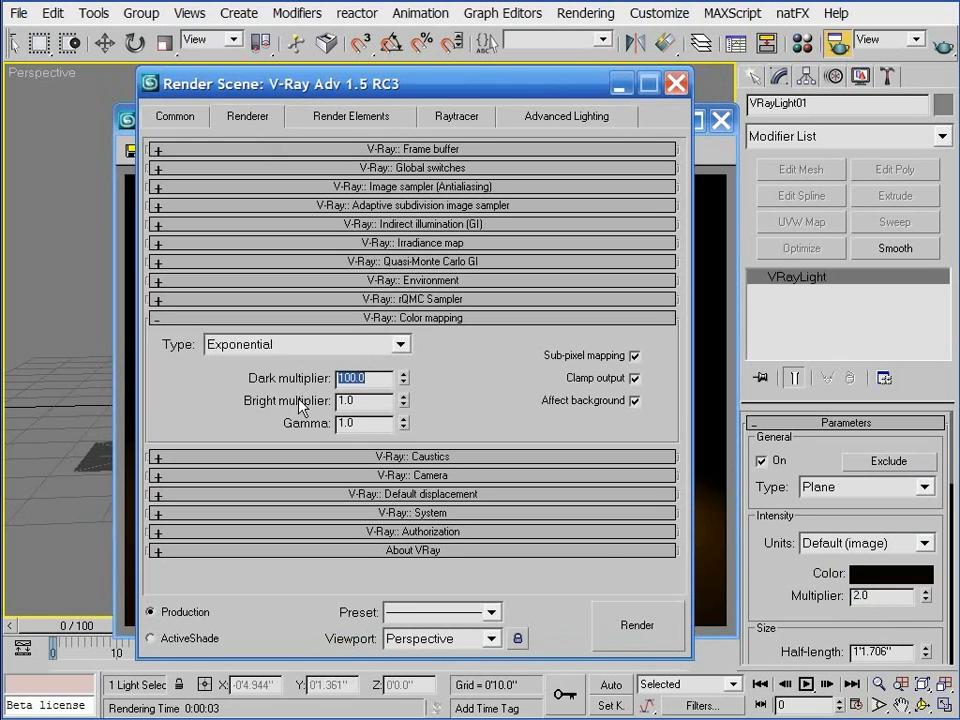
{"action": "left_click", "coordinate": [640, 625]}
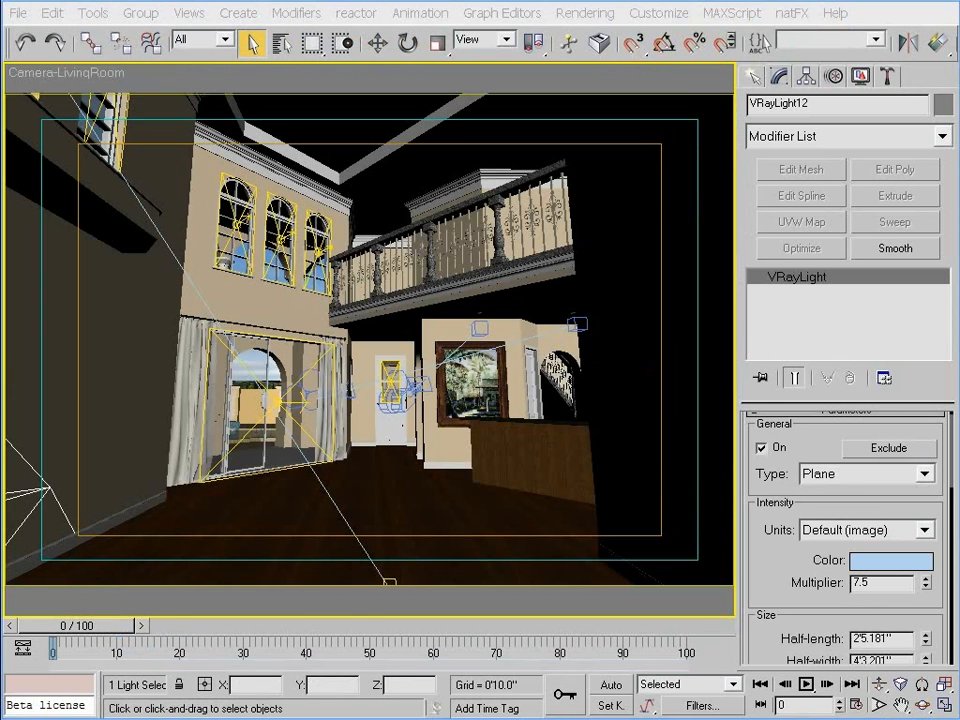
Try burn values of 0.6 and 0.7 for the living-room scene's Reinhard color mapping
{"action": "key", "text": "F10"}
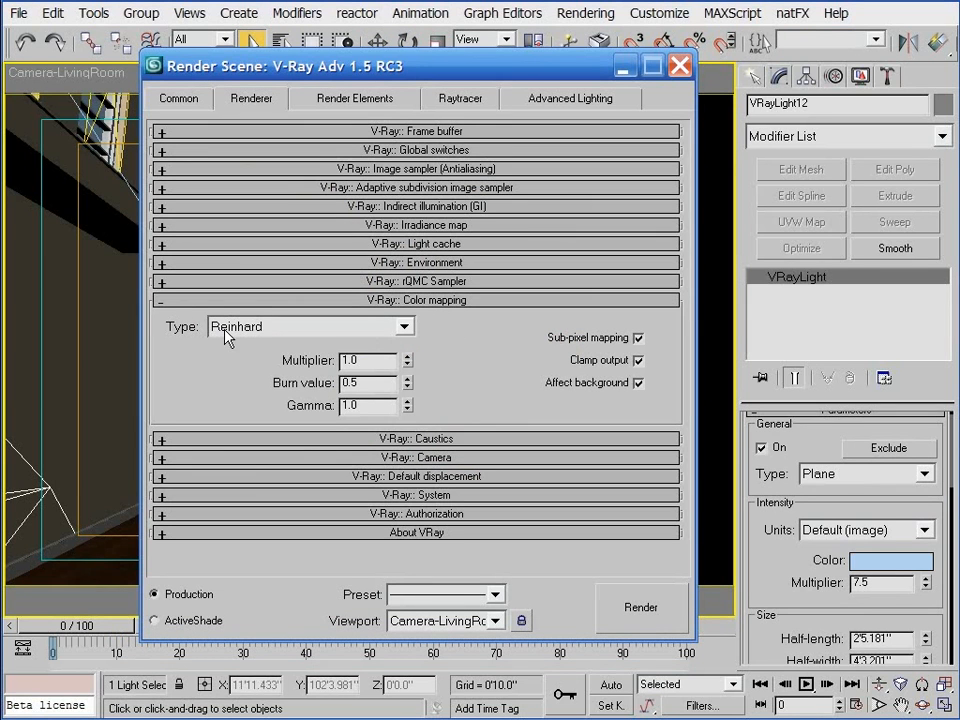
{"action": "double_click", "coordinate": [360, 383]}
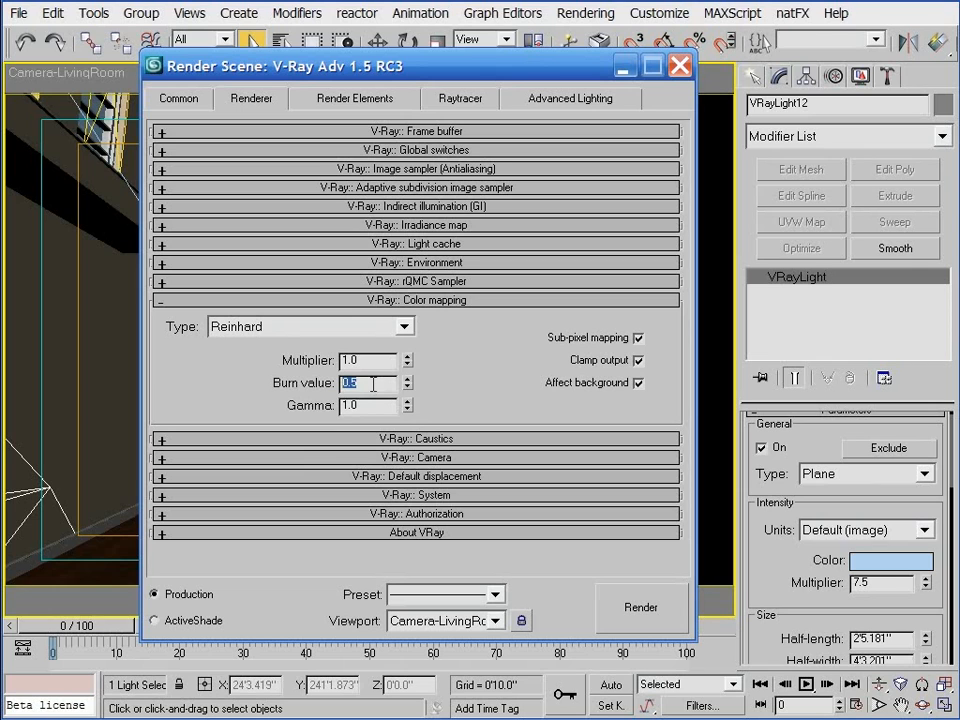
{"action": "type", "text": ".6"}
{"action": "double_click", "coordinate": [375, 384]}
{"action": "type", "text": ".7"}
Change the V-Ray color mapping type to Exponential and set the bright multiplier to 1
{"action": "left_click", "coordinate": [356, 326]}
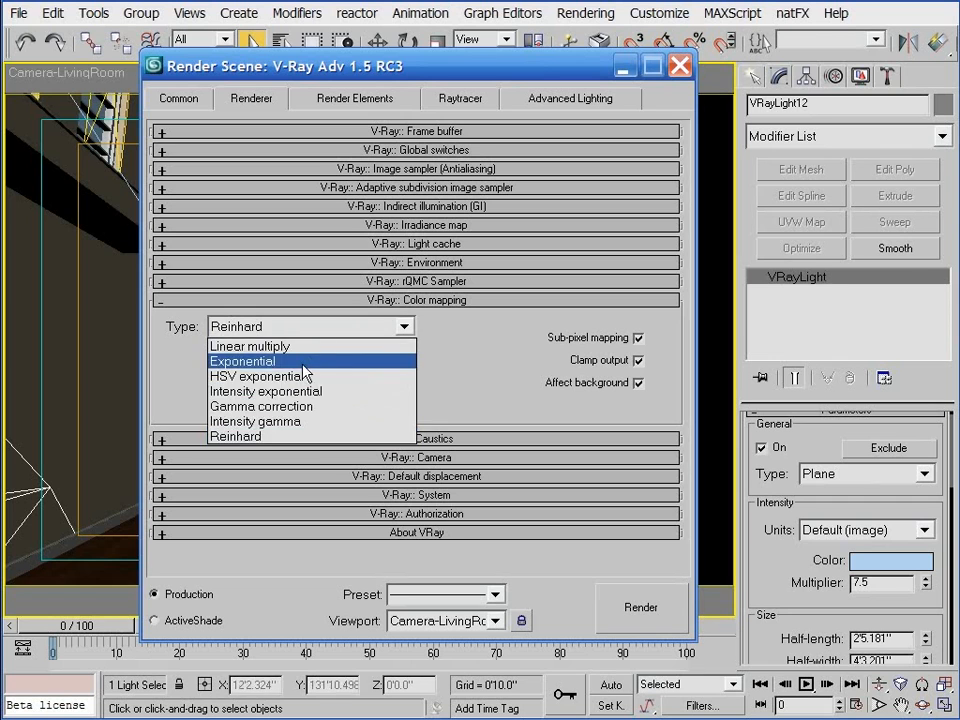
{"action": "left_click", "coordinate": [310, 361]}
{"action": "left_click_drag", "start_coordinate": [366, 381], "coordinate": [346, 383]}
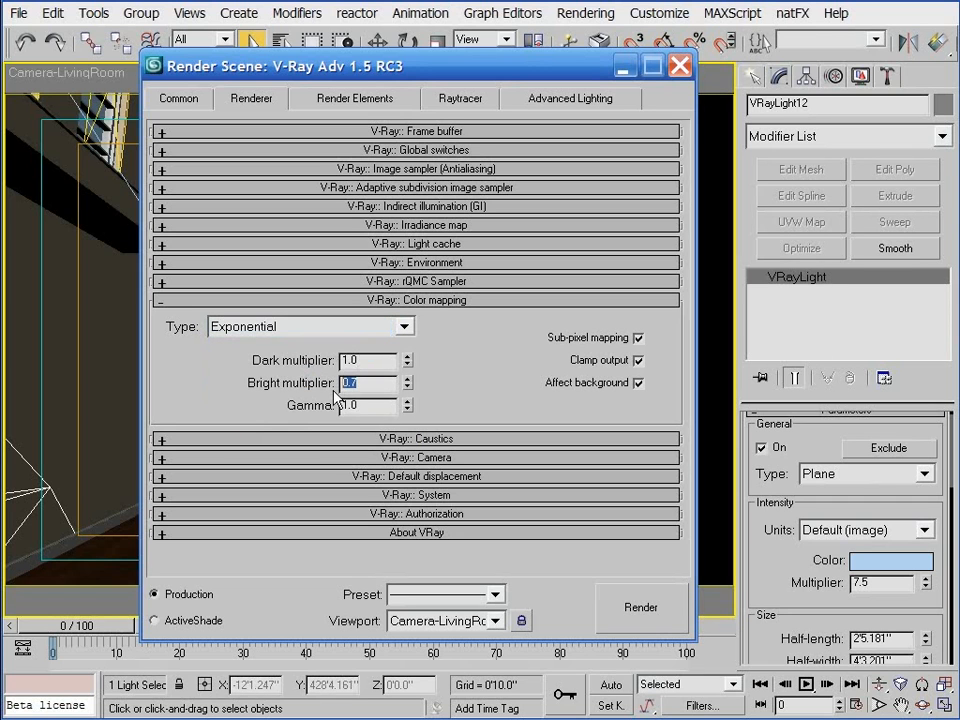
{"action": "type", "text": "1"}
Set both the dark and bright multipliers of the Exponential color mapping to 2
{"action": "left_click", "coordinate": [385, 361]}
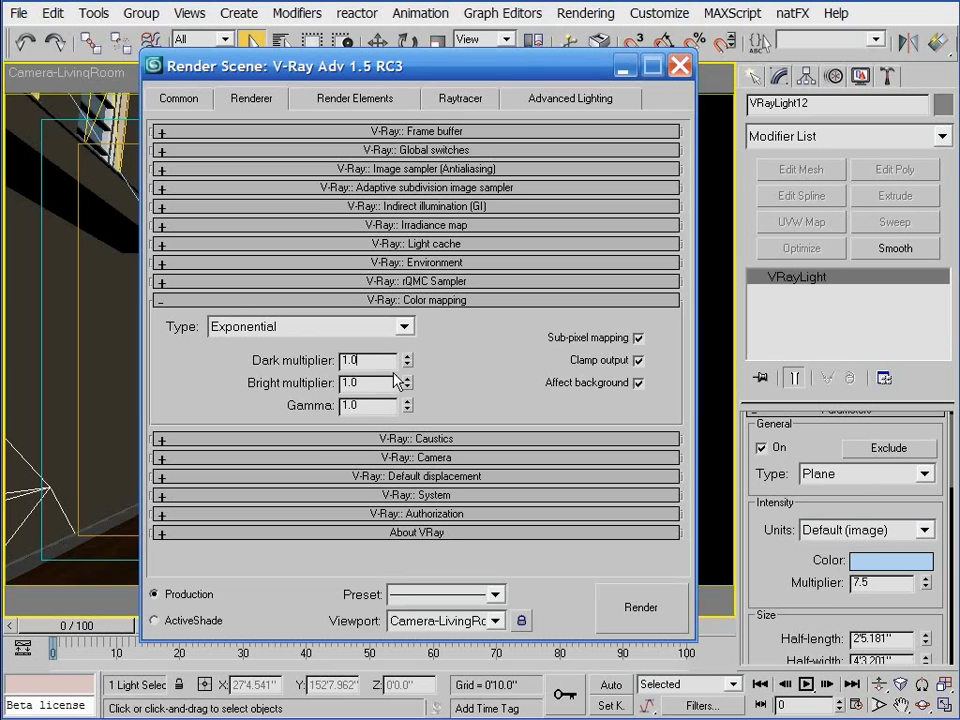
{"action": "key", "text": "Return"}
{"action": "type", "text": "2"}
{"action": "key", "text": "Tab"}
{"action": "type", "text": "2"}
{"action": "key", "text": "Return"}
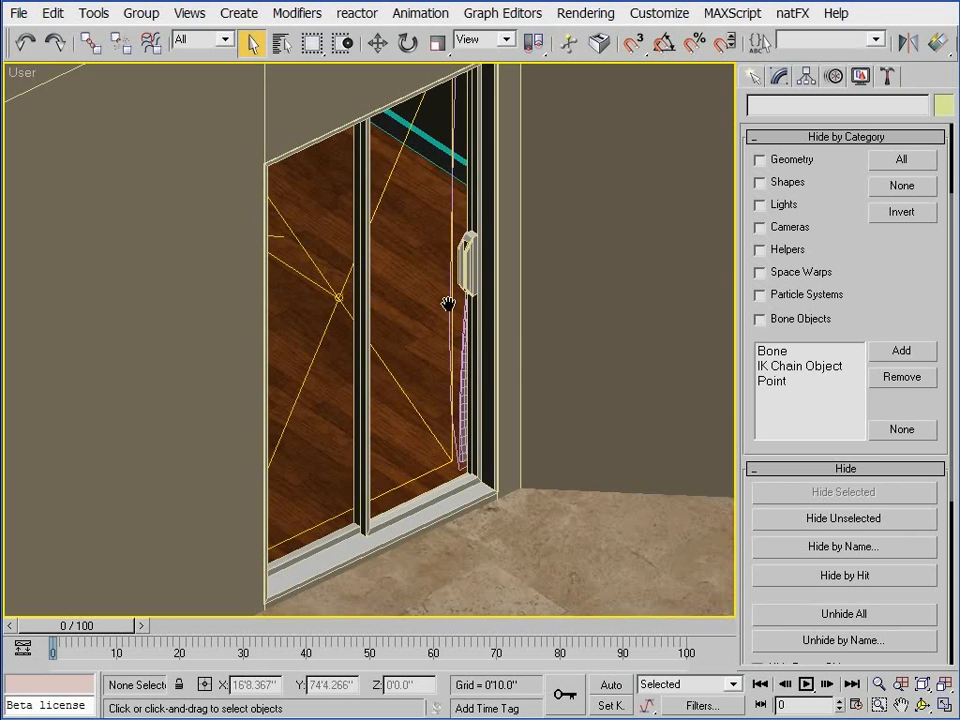
Select the VRay light in the sliding door opening near the arched windows and set its multiplier to 12.5
{"action": "scroll", "coordinate": [448, 306], "scroll_direction": "down", "scroll_amount": 6}
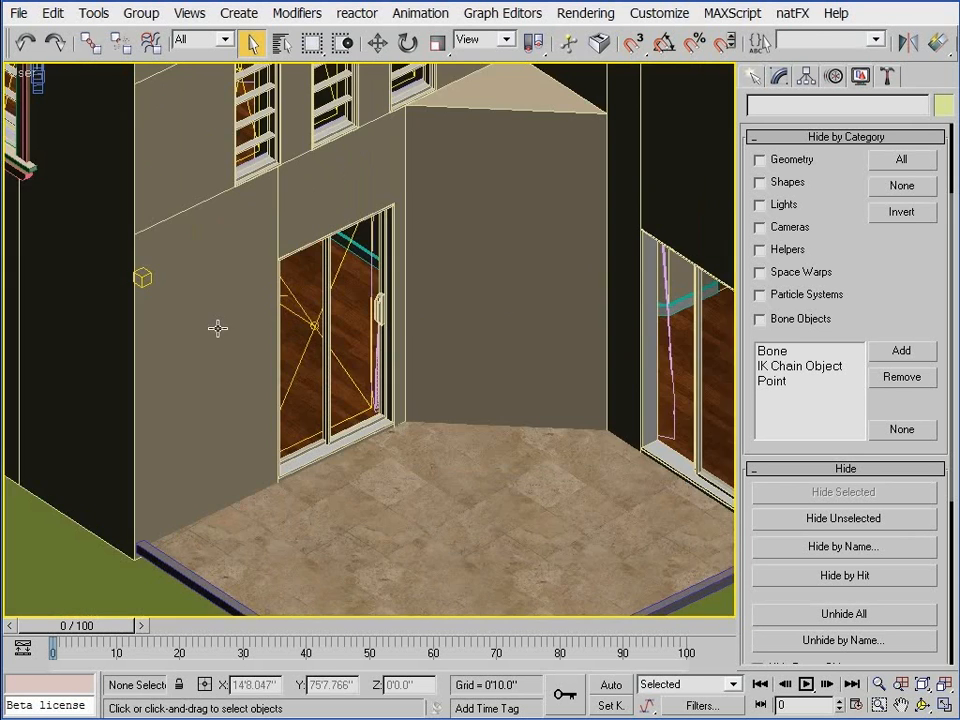
{"action": "middle_click_drag", "start_coordinate": [716, 318], "coordinate": [222, 329]}
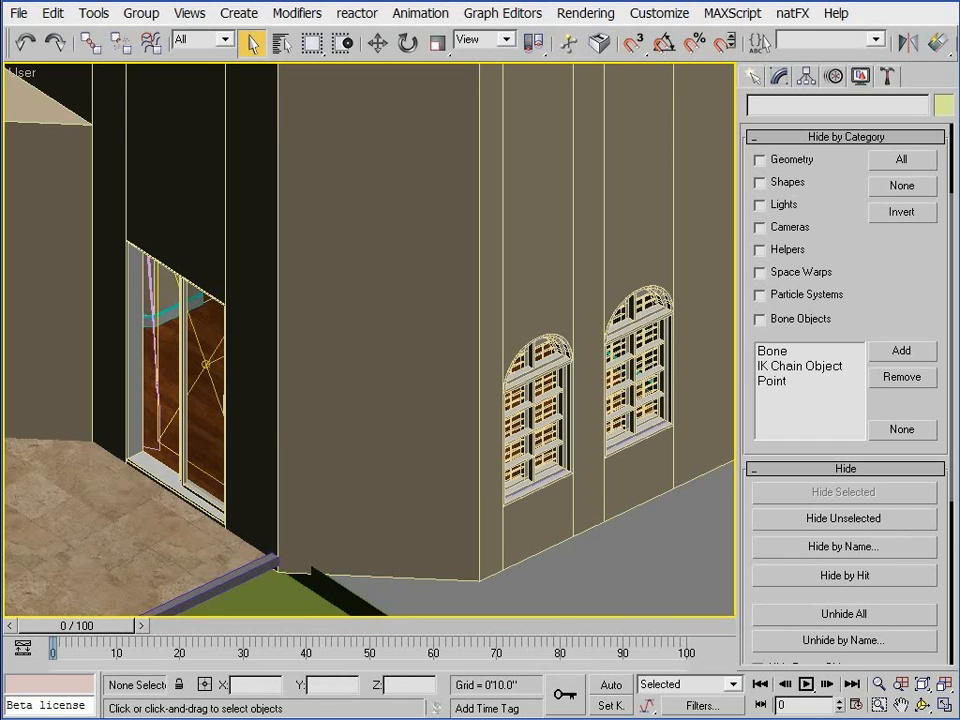
{"action": "left_click", "coordinate": [206, 360]}
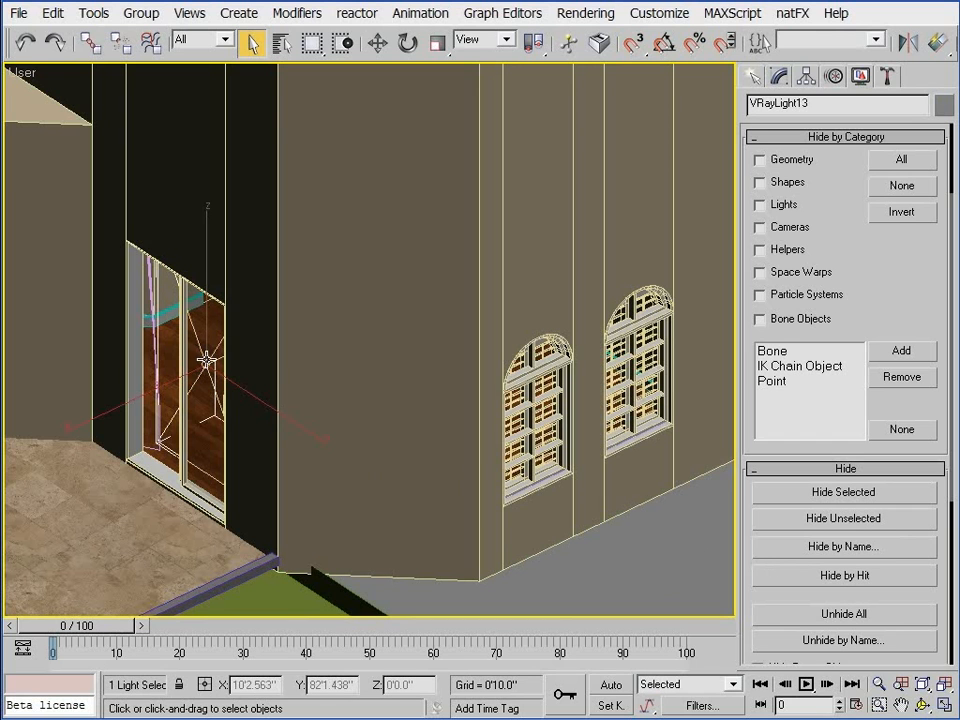
{"action": "left_click", "coordinate": [780, 76]}
{"action": "scroll", "coordinate": [806, 403], "scroll_direction": "down", "scroll_amount": 1}
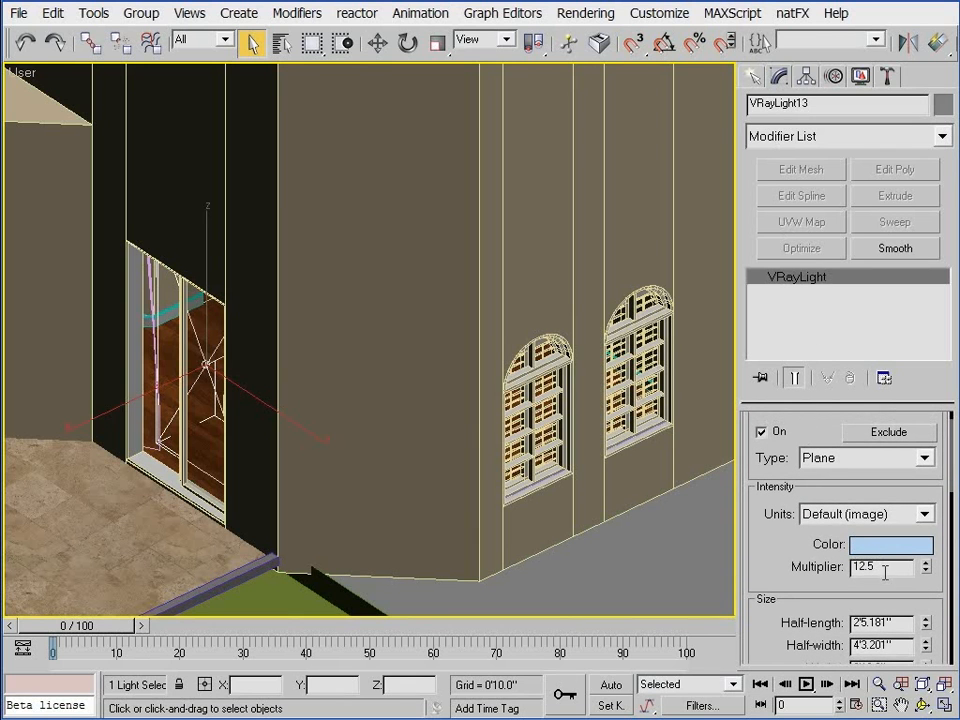
{"action": "left_click_drag", "start_coordinate": [884, 572], "coordinate": [792, 571]}
{"action": "type", "text": "10"}
{"action": "key", "text": "BackSpace"}
{"action": "type", "text": "2.5"}
{"action": "key", "text": "Return"}
{"action": "left_click", "coordinate": [525, 410], "text": "ctrl"}
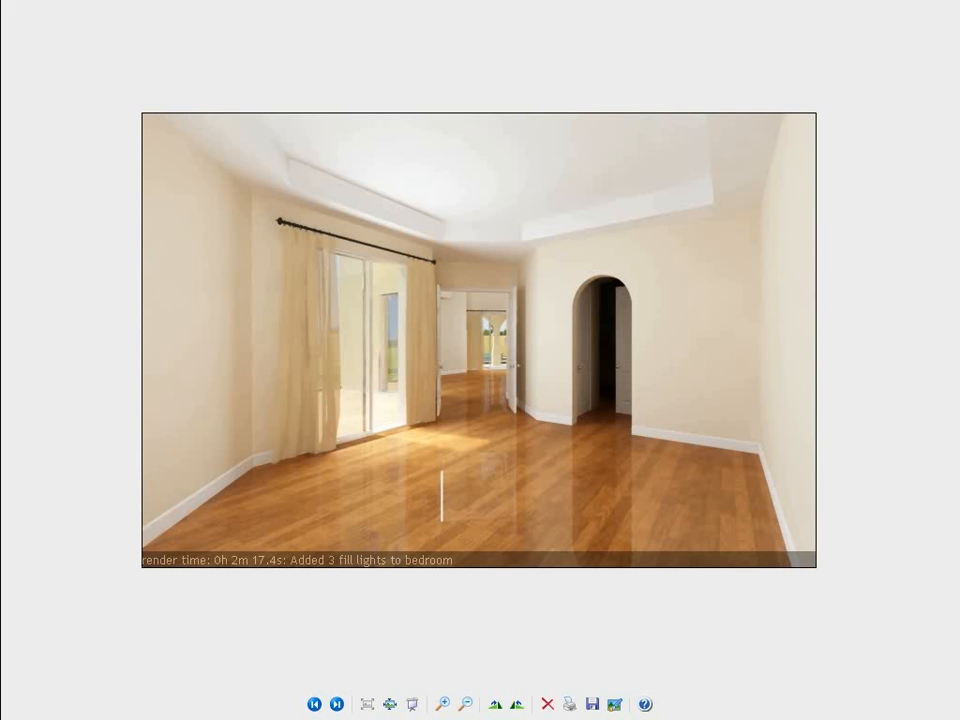
In the image viewer, compare the living-room renders with exponential color mapping and with three bedroom fill lights added
{"action": "key", "text": "Right"}
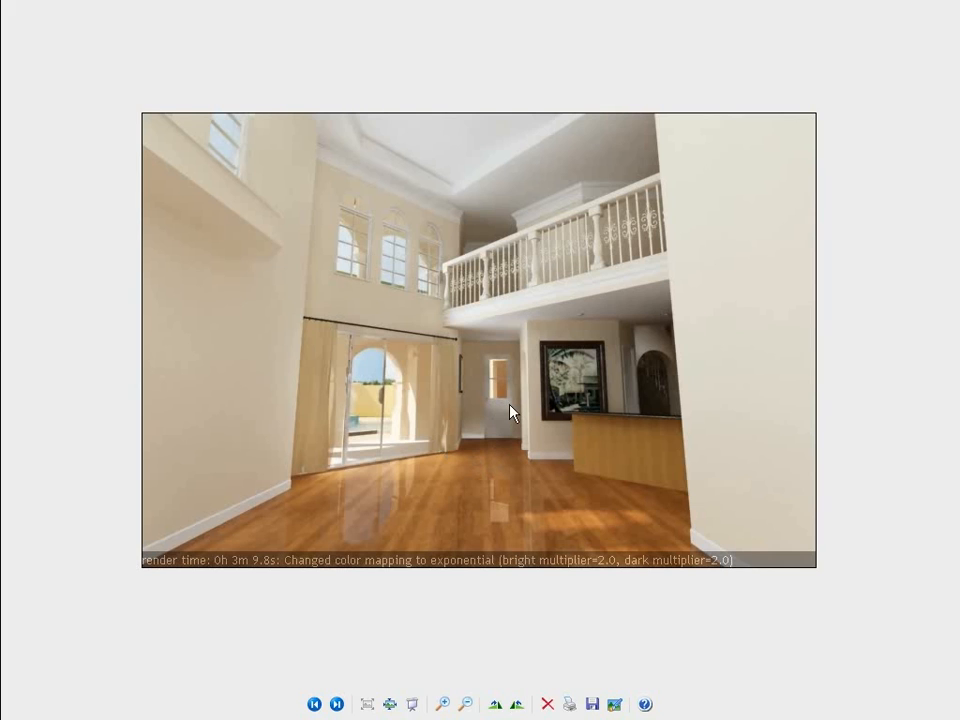
{"action": "key", "text": "Right"}
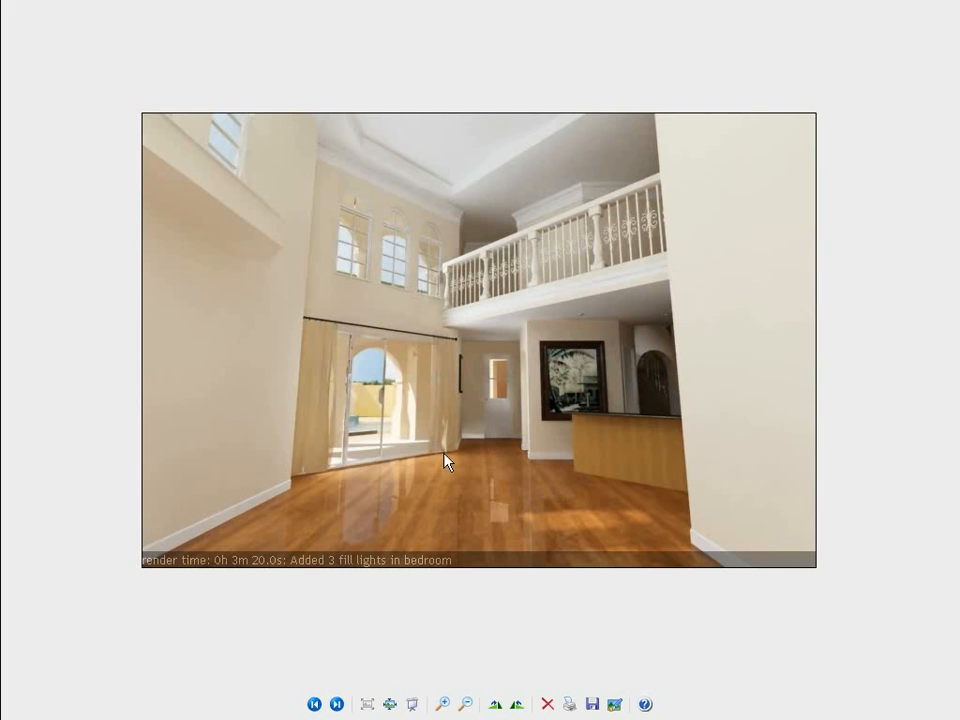
{"action": "key", "text": "Right"}
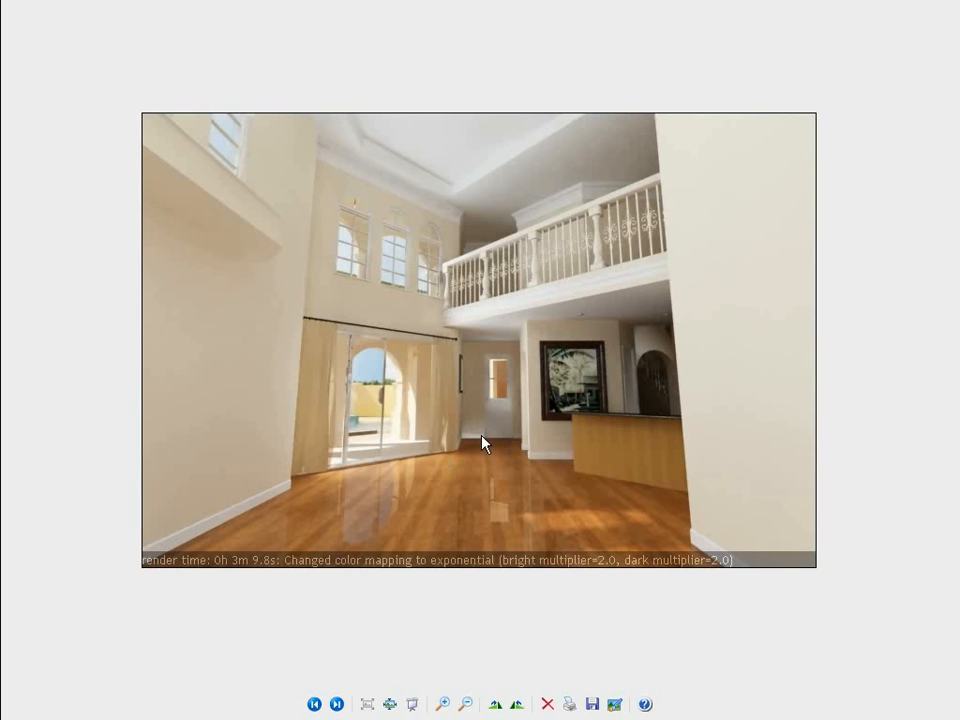
{"action": "key", "text": "Right"}
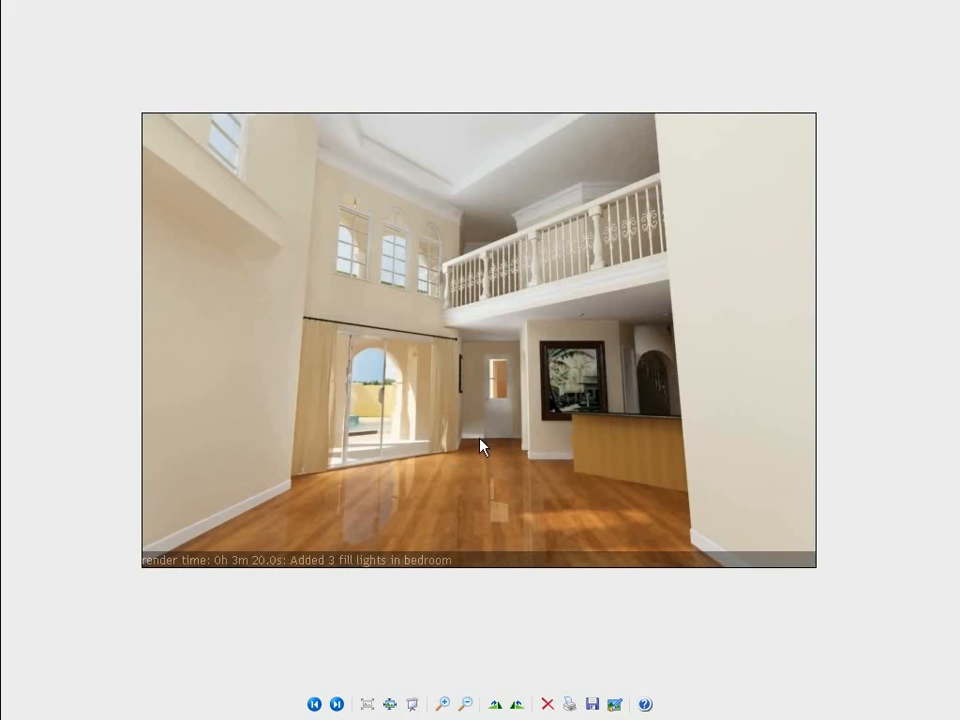
{"action": "key", "text": "Left"}
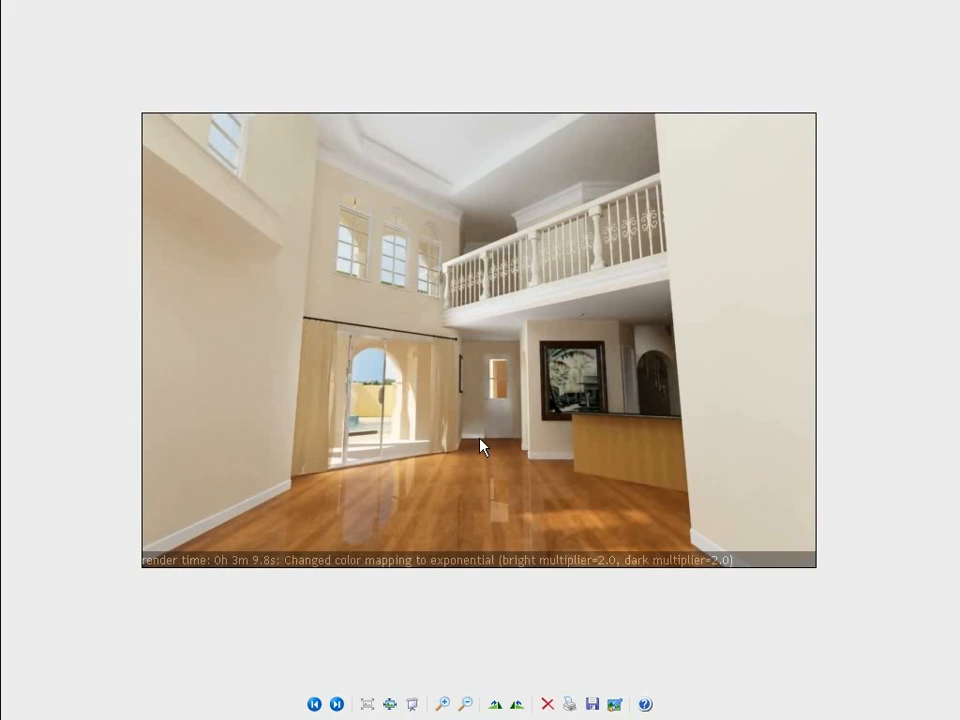
{"action": "key", "text": "Right"}
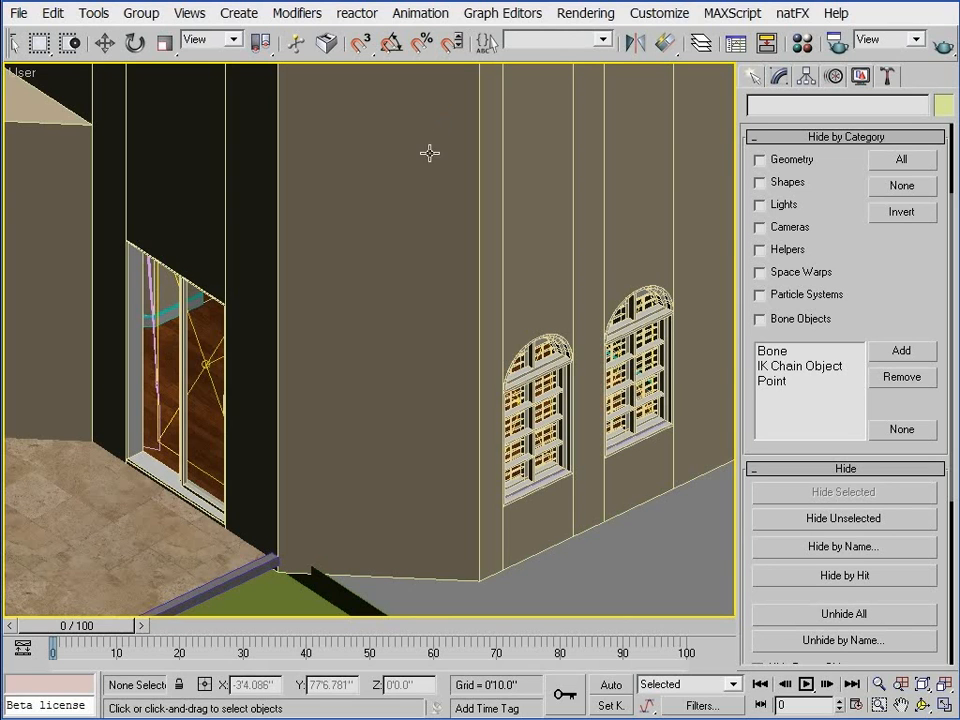
In 3ds Max, frame the building walls and examine the two arched dining-room windows from outside
{"action": "left_click", "coordinate": [411, 220]}
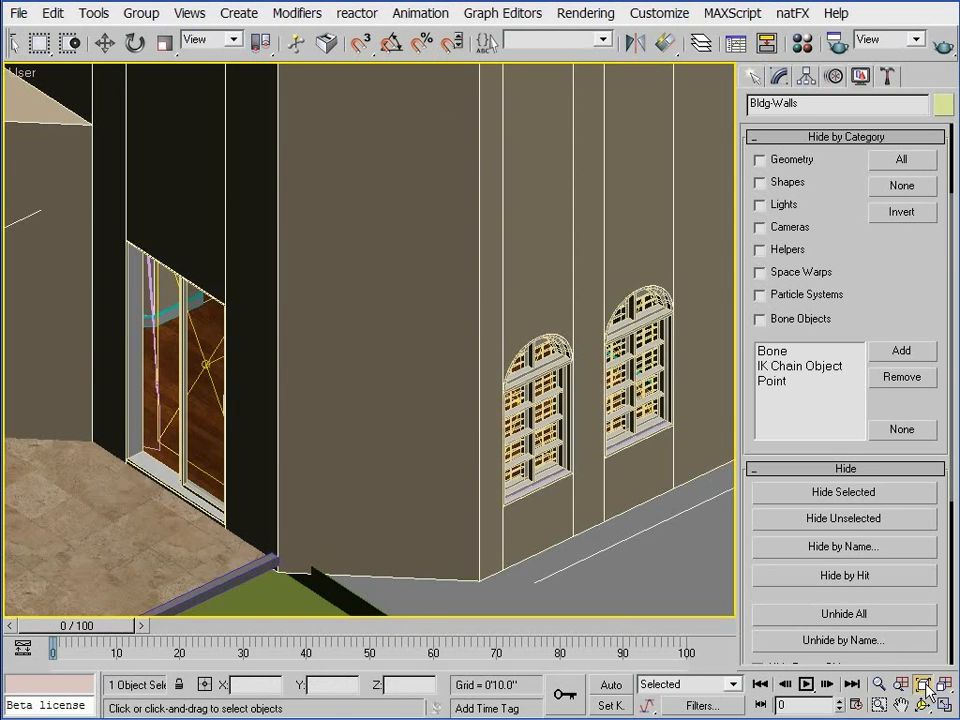
{"action": "left_click", "coordinate": [928, 686]}
{"action": "left_click", "coordinate": [922, 705]}
{"action": "left_click_drag", "start_coordinate": [382, 359], "coordinate": [292, 387]}
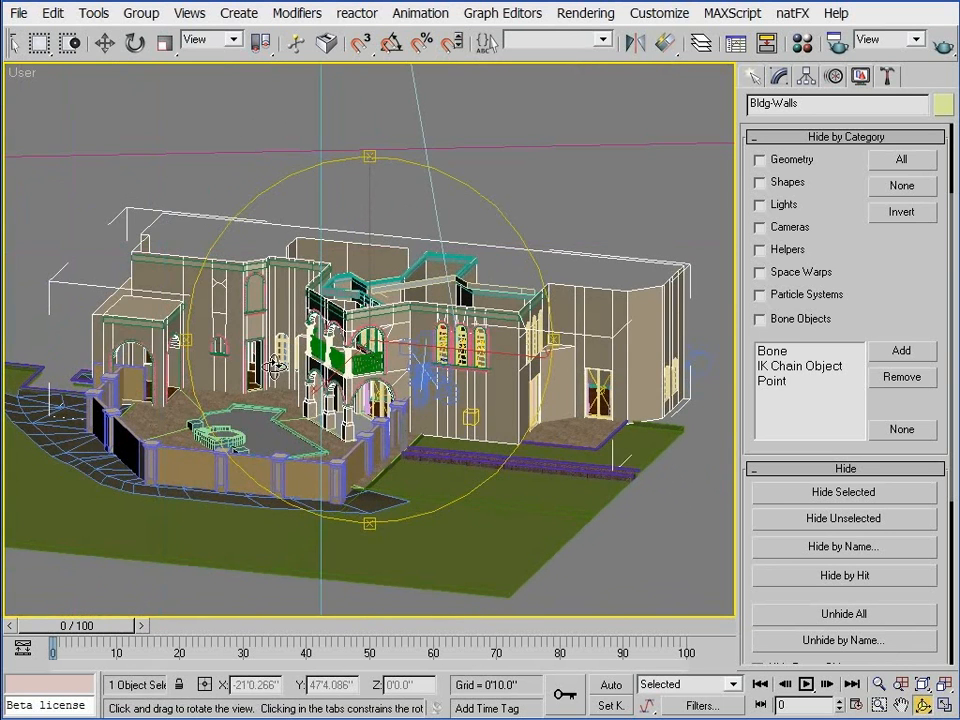
{"action": "scroll", "coordinate": [285, 375], "scroll_direction": "up", "scroll_amount": 3}
{"action": "scroll", "coordinate": [280, 362], "scroll_direction": "up", "scroll_amount": 8}
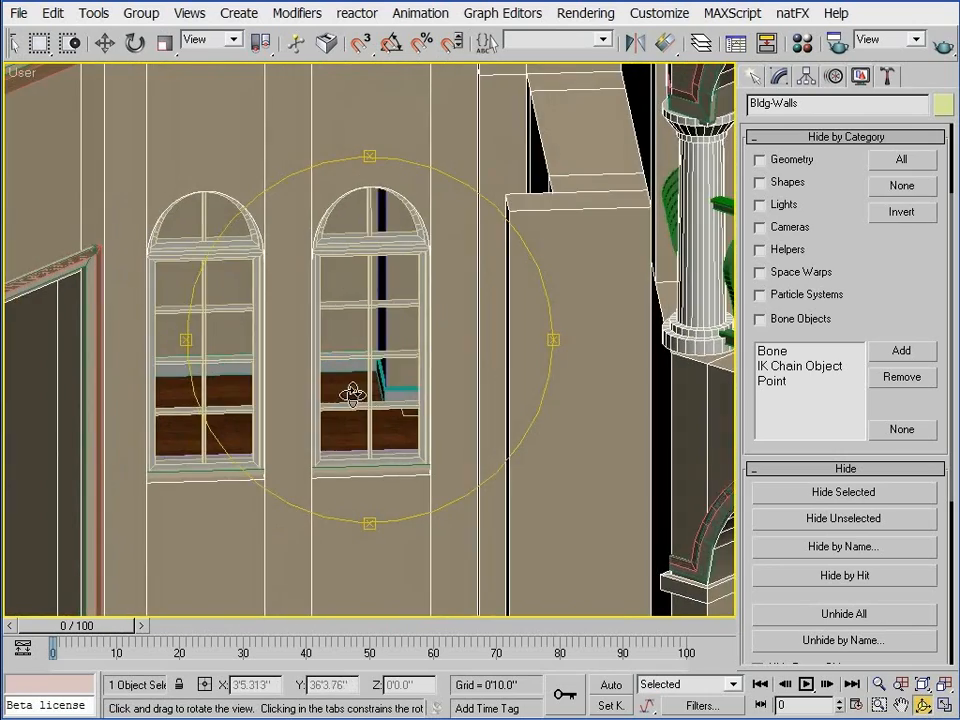
{"action": "middle_click_drag", "start_coordinate": [352, 393], "coordinate": [600, 363]}
{"action": "middle_click_drag", "start_coordinate": [414, 356], "coordinate": [360, 370]}
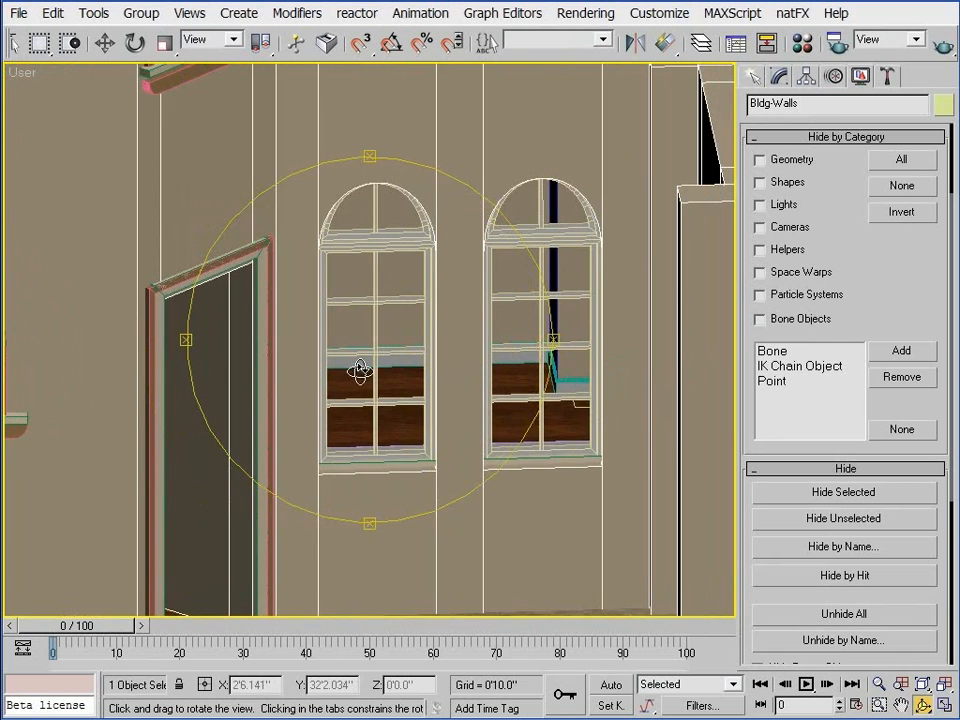
{"action": "right_click", "coordinate": [420, 343]}
{"action": "scroll", "coordinate": [422, 343], "scroll_direction": "down", "scroll_amount": 2}
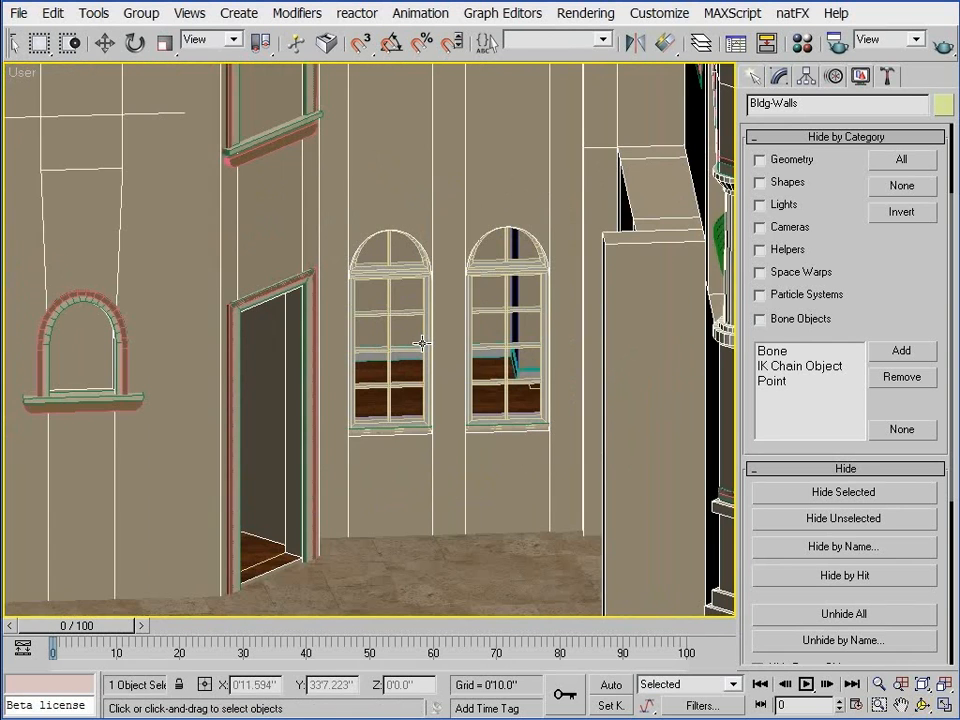
{"action": "scroll", "coordinate": [422, 343], "scroll_direction": "down", "scroll_amount": 2}
Switch the viewport to Camera-DiningRoom and select the two VRay lights at the arched windows
{"action": "key", "text": "c"}
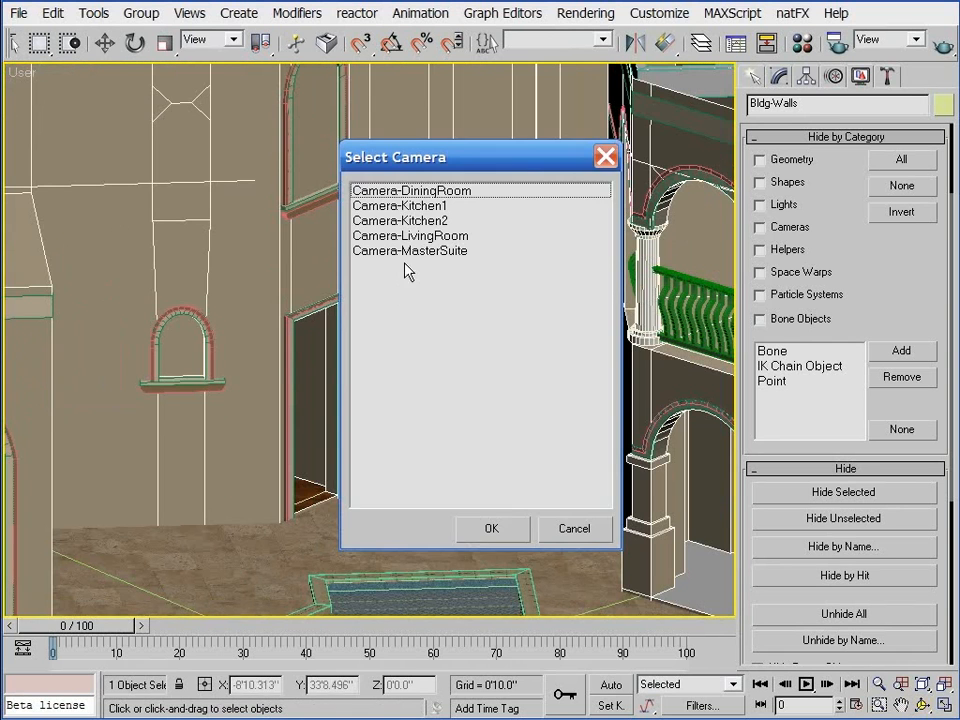
{"action": "double_click", "coordinate": [407, 190]}
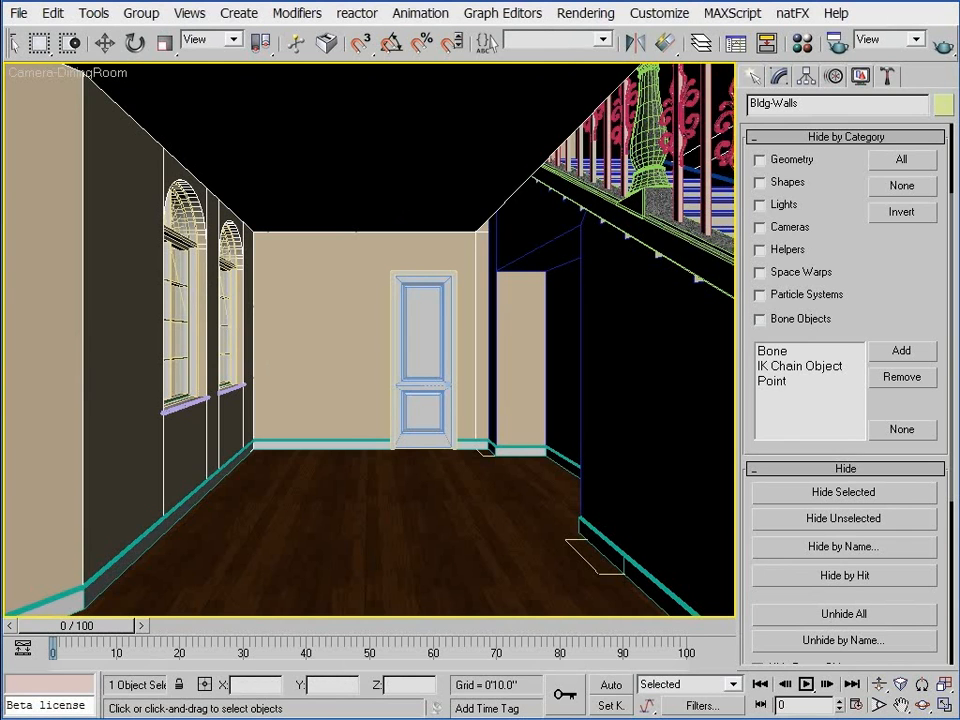
{"action": "left_click", "coordinate": [186, 290]}
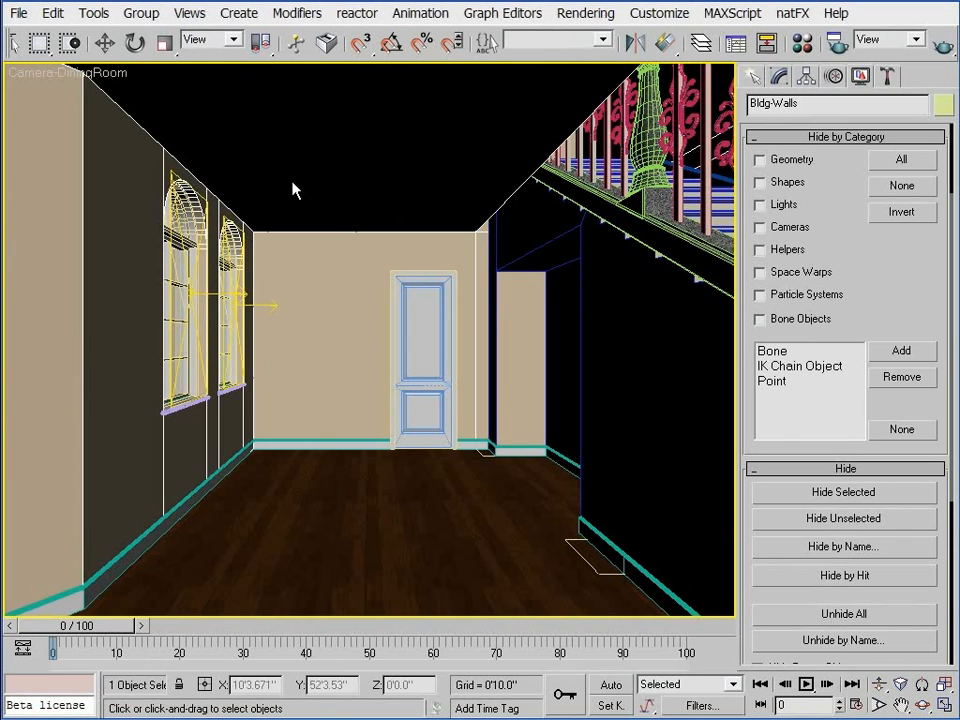
{"action": "left_click", "coordinate": [186, 297]}
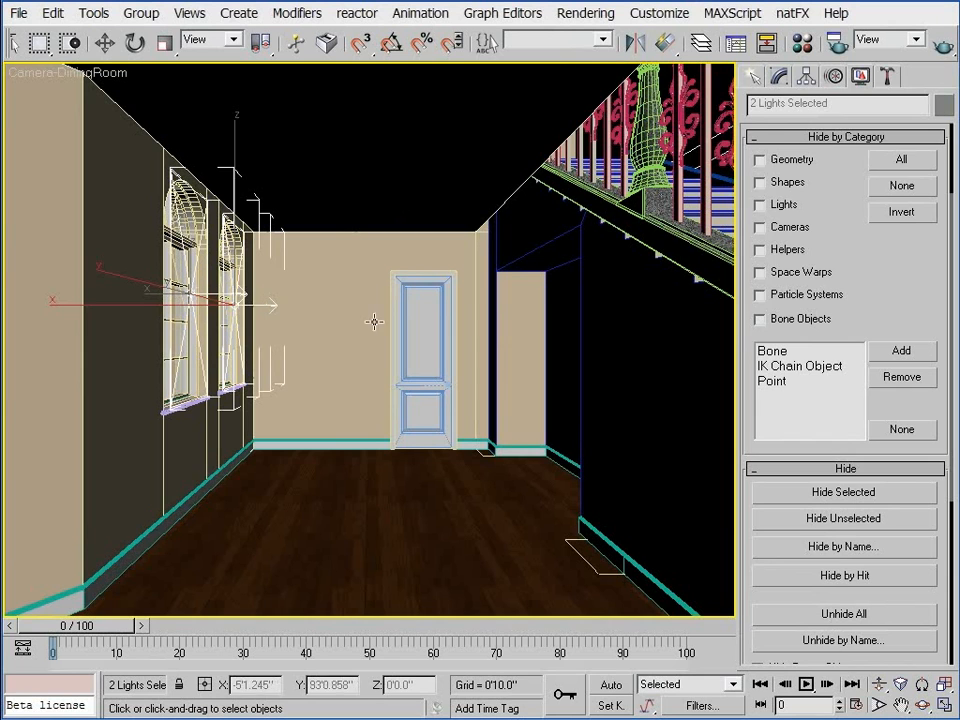
Open the two window lights' shared multiplier for editing and render the dining-room view
{"action": "left_click", "coordinate": [786, 78]}
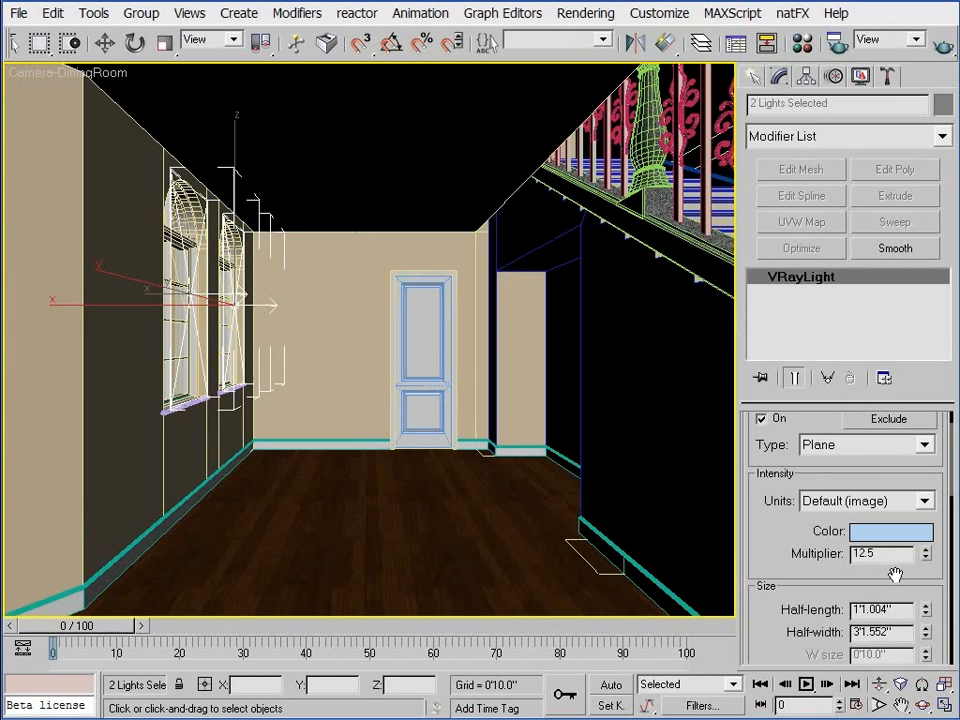
{"action": "left_click_drag", "start_coordinate": [897, 556], "coordinate": [818, 557]}
{"action": "key", "text": "F9"}
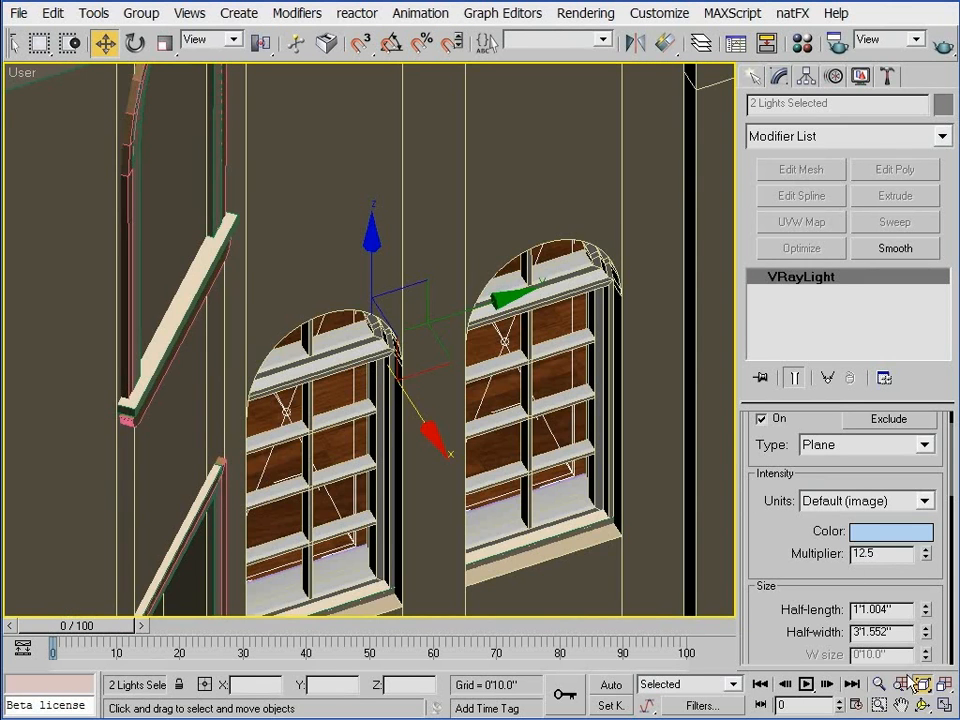
{"action": "scroll", "coordinate": [460, 394], "scroll_direction": "down", "scroll_amount": 1}
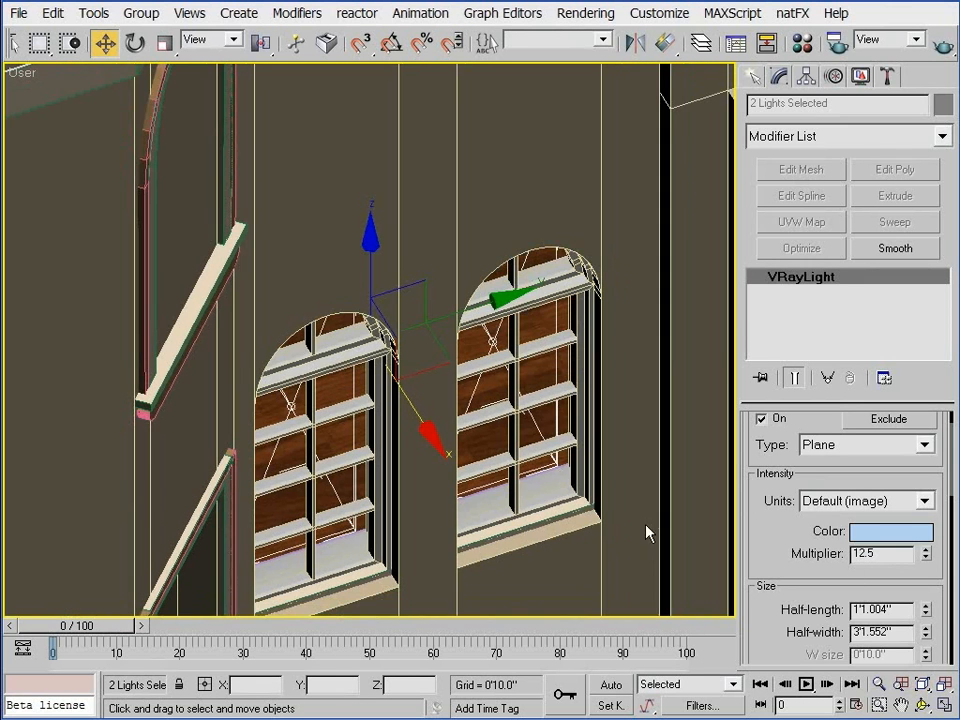
Move the two selected VRay lights about 0'3.2" outward along X in the arched window openings
{"action": "middle_click_drag", "start_coordinate": [448, 347], "coordinate": [422, 293]}
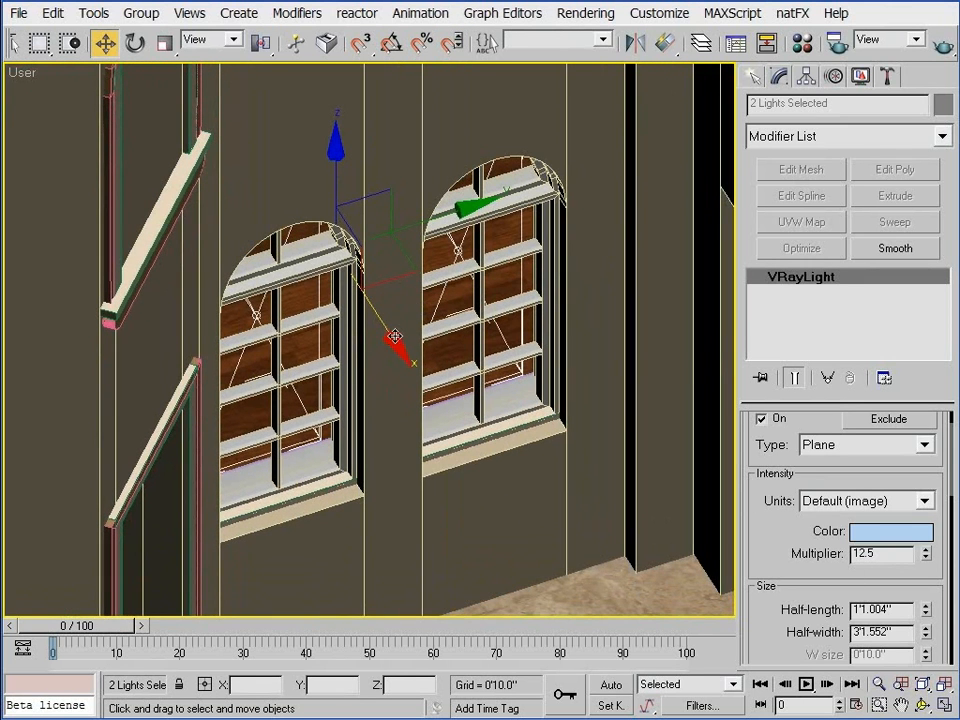
{"action": "left_click_drag", "start_coordinate": [386, 330], "coordinate": [364, 366]}
{"action": "left_click", "coordinate": [923, 706]}
{"action": "right_click", "coordinate": [364, 366]}
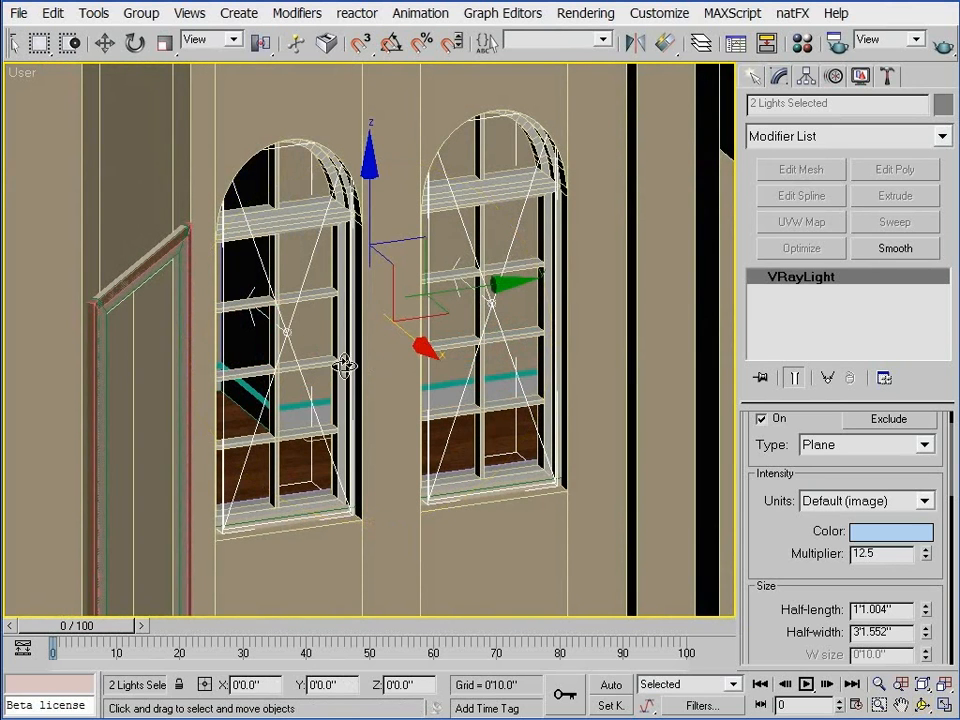
{"action": "key", "text": "w"}
{"action": "left_click_drag", "start_coordinate": [409, 336], "coordinate": [411, 388]}
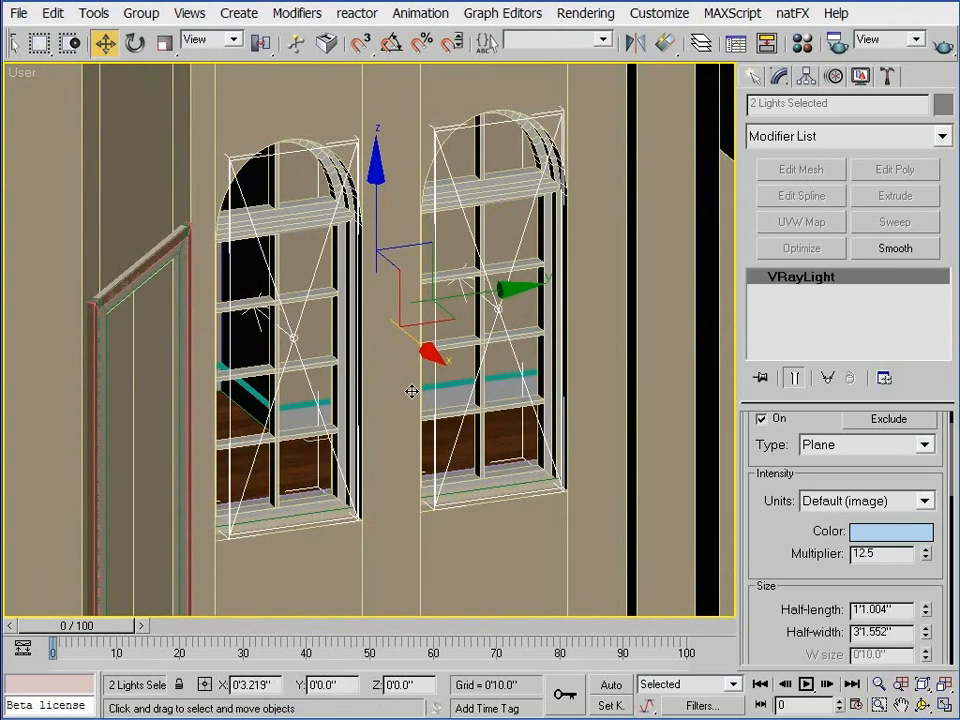
Switch the viewport back to Camera-DiningRoom and render the view
{"action": "key", "text": "c"}
{"action": "left_click", "coordinate": [411, 190]}
{"action": "double_click", "coordinate": [411, 190]}
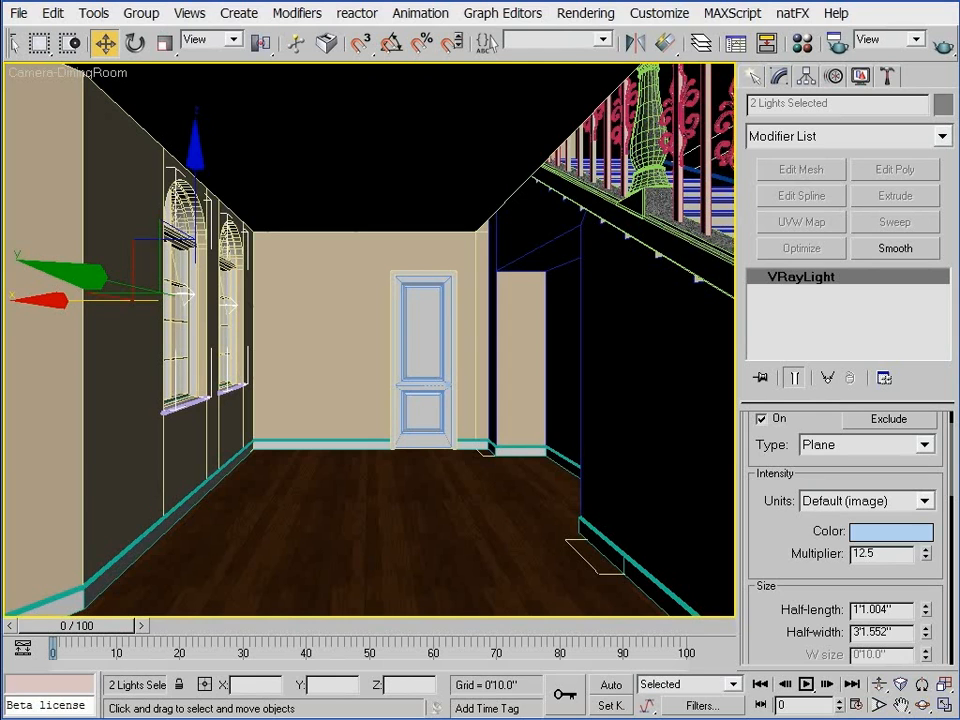
{"action": "key", "text": "shift+q"}
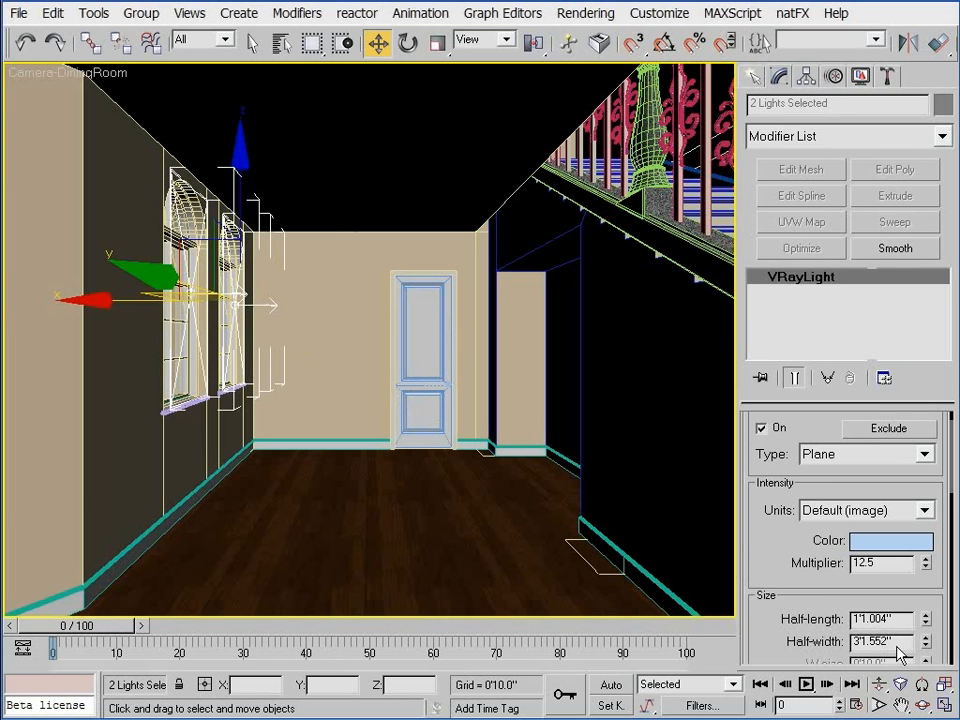
Reduce the two window lights' half-width to 2'9.622" and lower them about 0'10.4" along Z
{"action": "left_click_drag", "start_coordinate": [926, 650], "coordinate": [926, 650]}
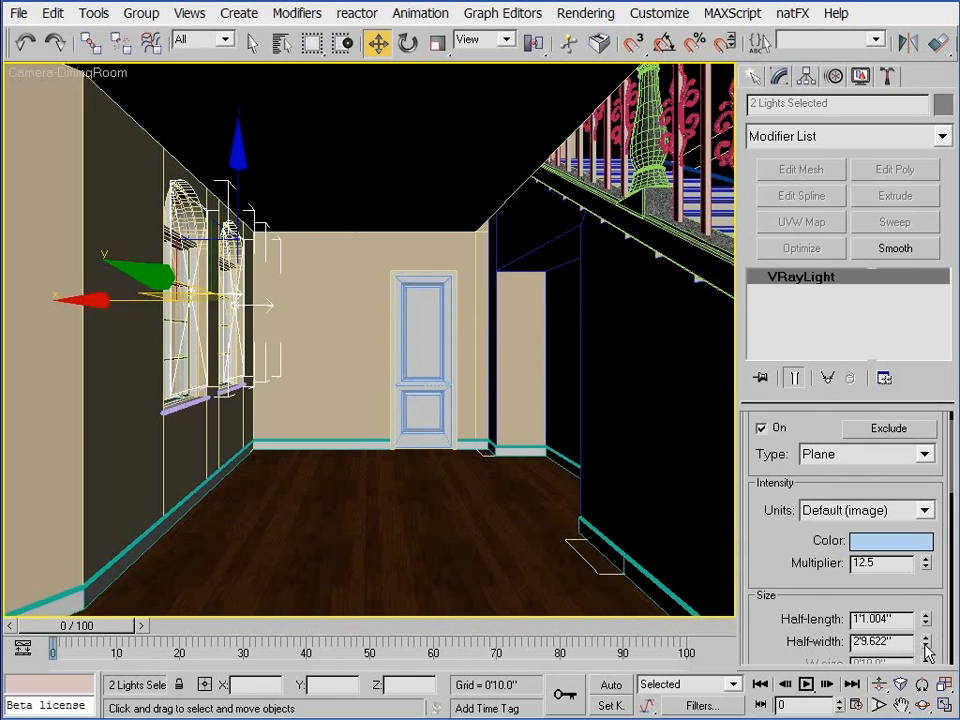
{"action": "right_click", "coordinate": [236, 162]}
{"action": "left_click", "coordinate": [270, 182]}
{"action": "left_click_drag", "start_coordinate": [236, 165], "coordinate": [228, 205]}
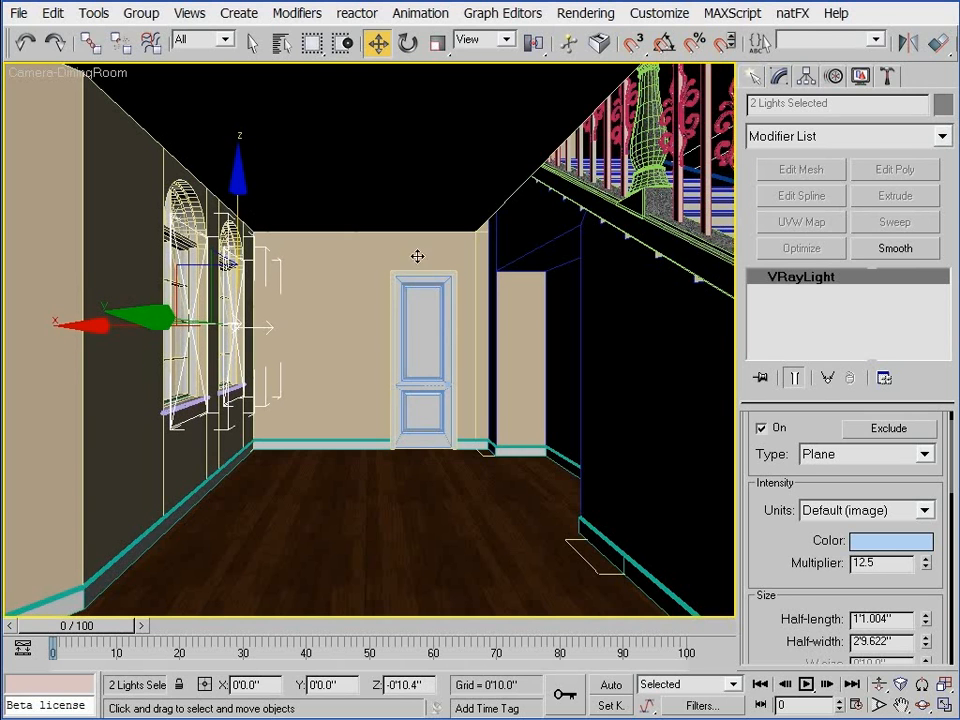
Disable Ignore light normals for the two window lights
{"action": "scroll", "coordinate": [775, 525], "scroll_direction": "down", "scroll_amount": 4}
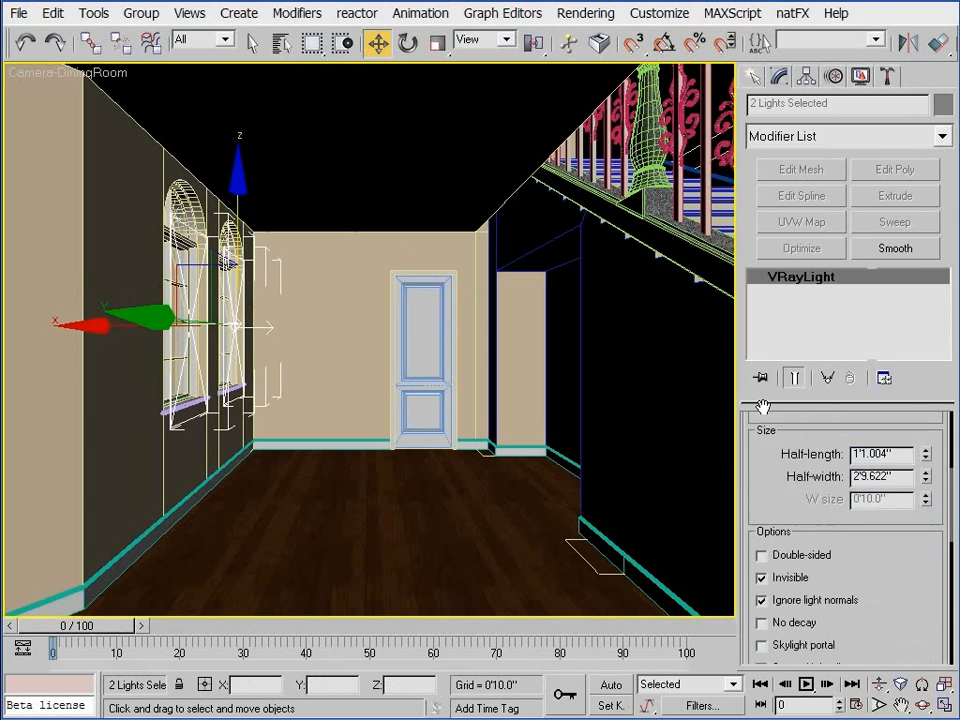
{"action": "scroll", "coordinate": [850, 540], "scroll_direction": "up", "scroll_amount": 1}
{"action": "scroll", "coordinate": [818, 515], "scroll_direction": "down", "scroll_amount": 2}
{"action": "left_click", "coordinate": [806, 516]}
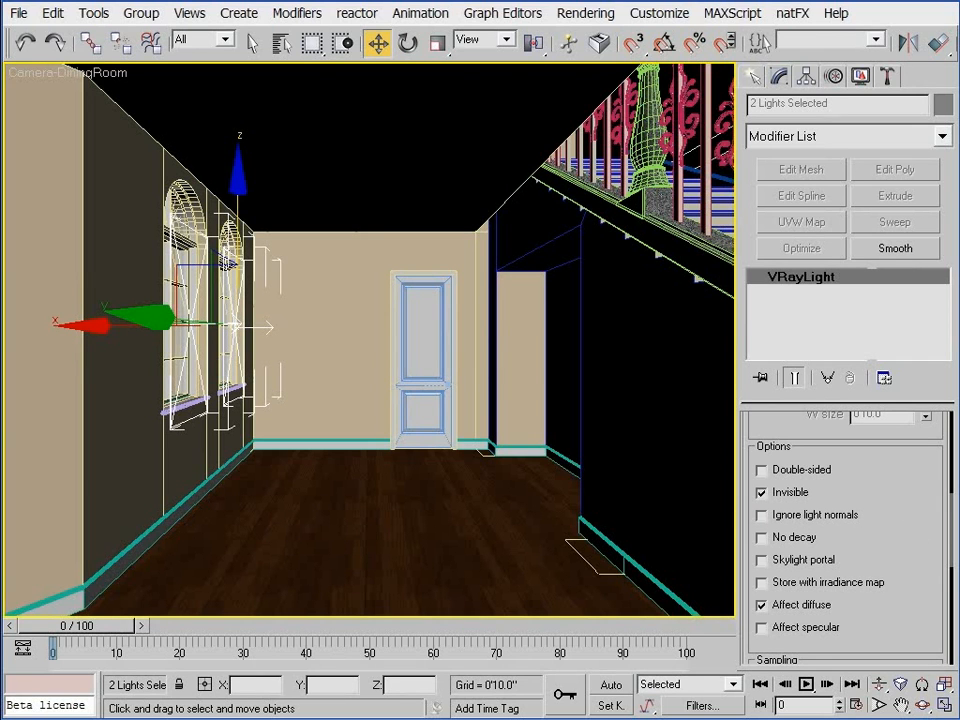
Set the two window lights' multiplier to 18 and render the dining-room view
{"action": "left_click_drag", "start_coordinate": [913, 456], "coordinate": [887, 664]}
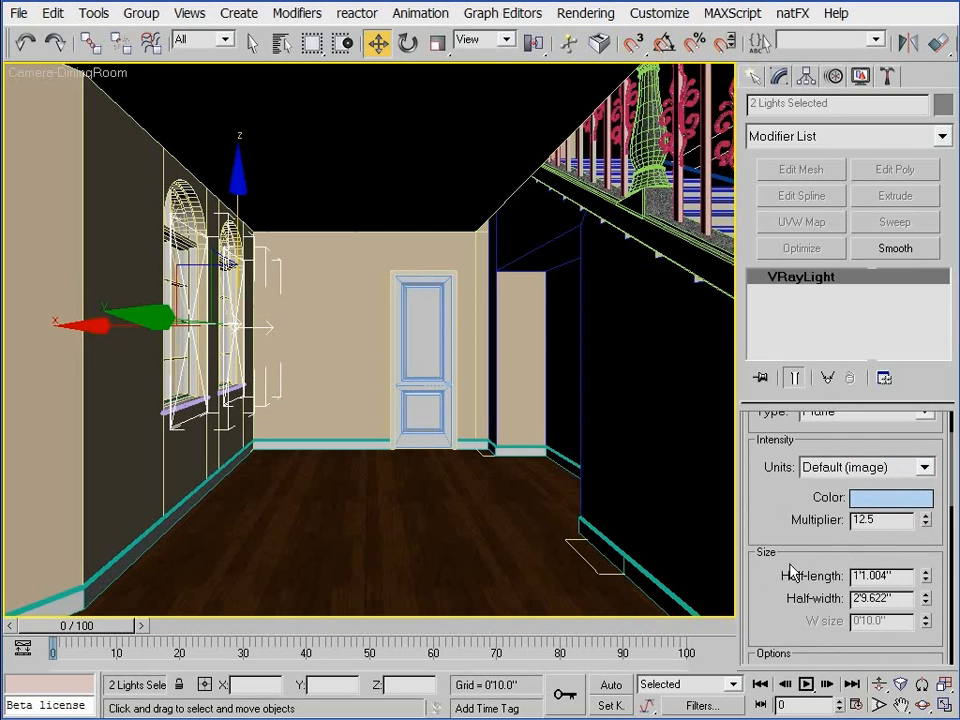
{"action": "left_click_drag", "start_coordinate": [765, 514], "coordinate": [757, 541]}
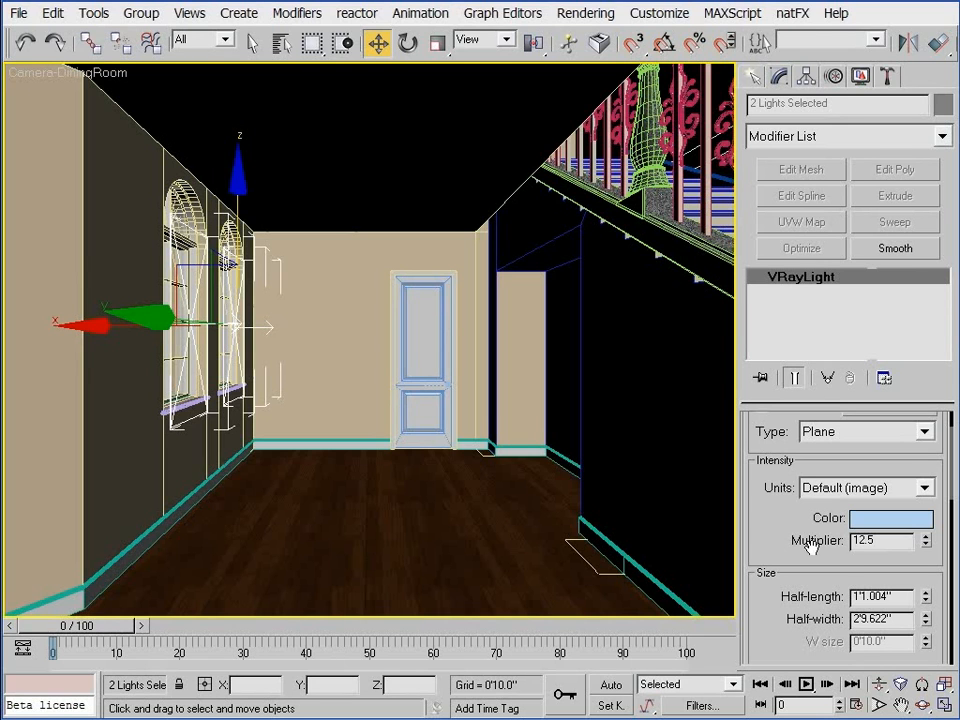
{"action": "left_click_drag", "start_coordinate": [880, 541], "coordinate": [846, 541]}
{"action": "type", "text": "18"}
{"action": "key", "text": "Return"}
{"action": "key", "text": "F9"}
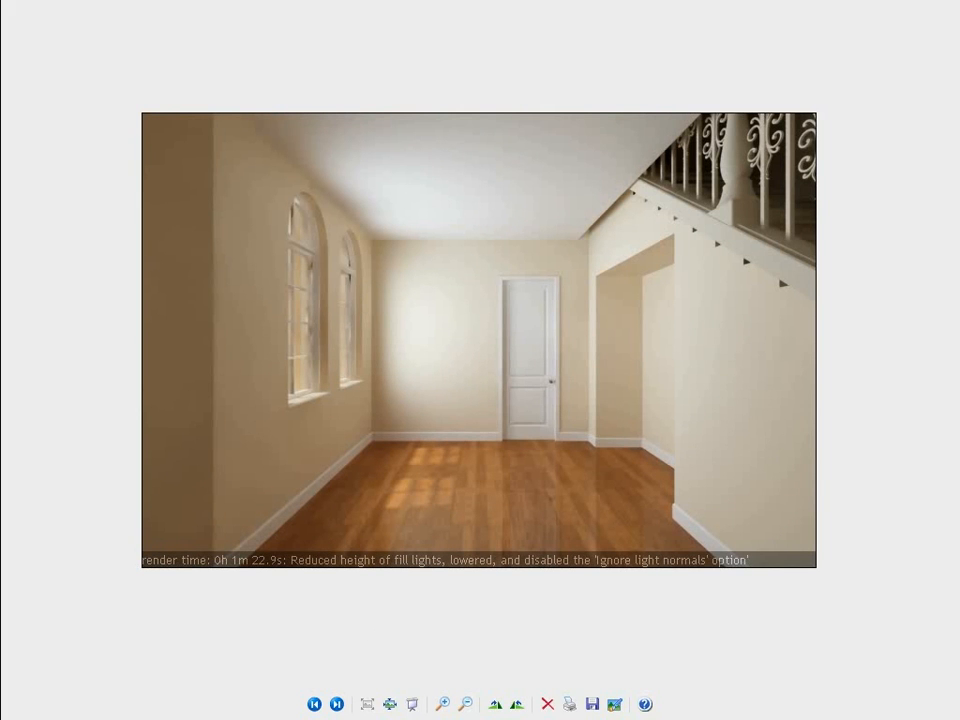
In the image viewer, compare the living-room renders with bedroom and dining-room fill lights, then look around the Lusso LivingRoom.mov panorama
{"action": "key", "text": "Right"}
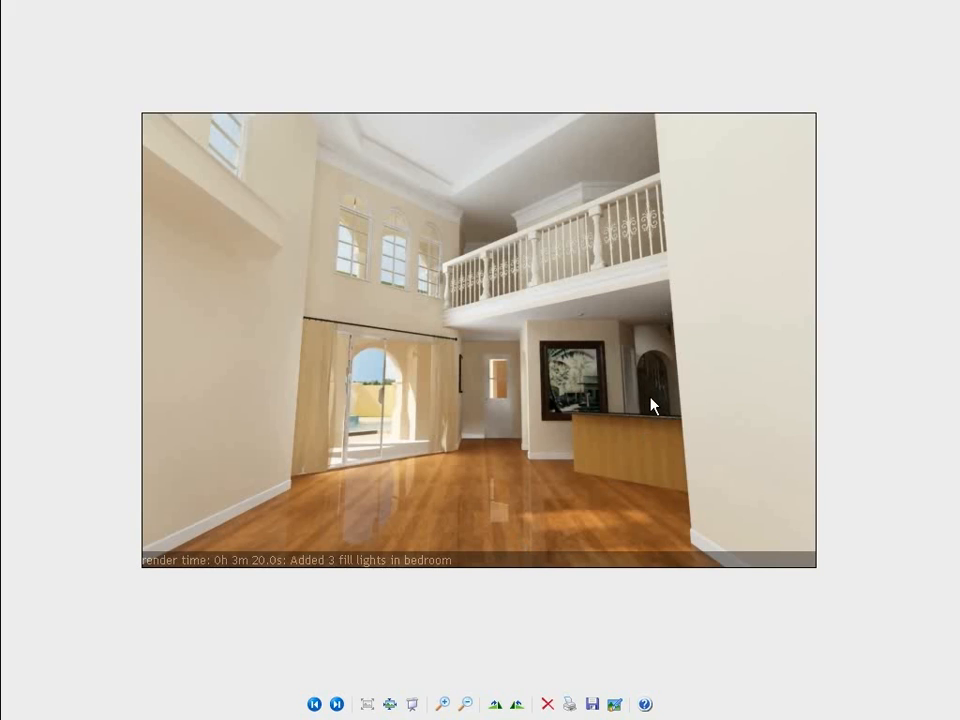
{"action": "key", "text": "Right"}
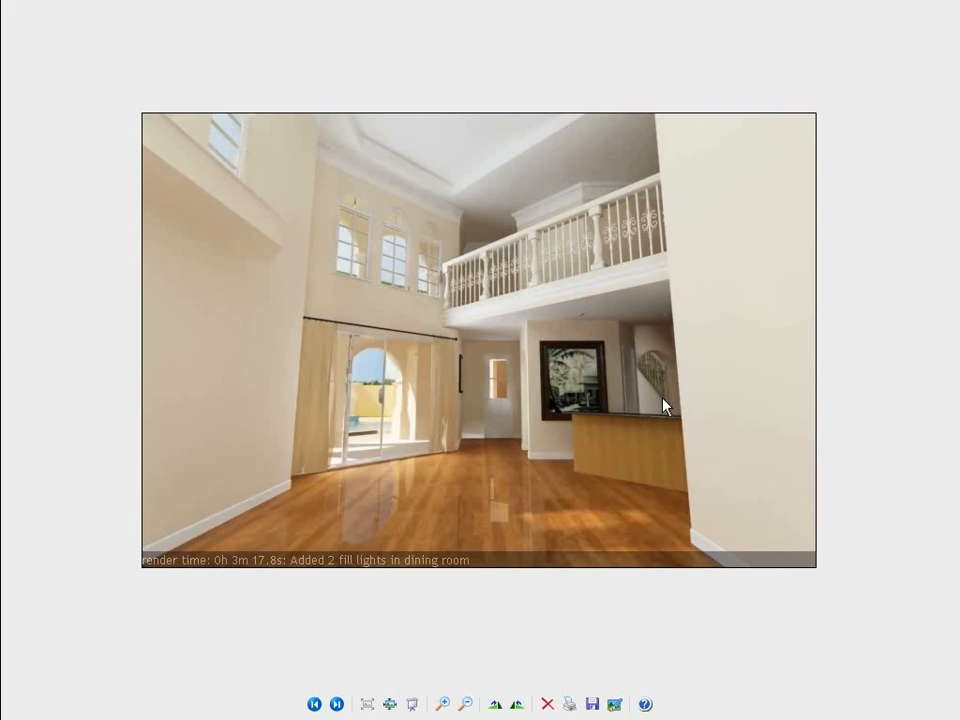
{"action": "key", "text": "Left"}
{"action": "key", "text": "Right"}
{"action": "key", "text": "alt+Tab"}
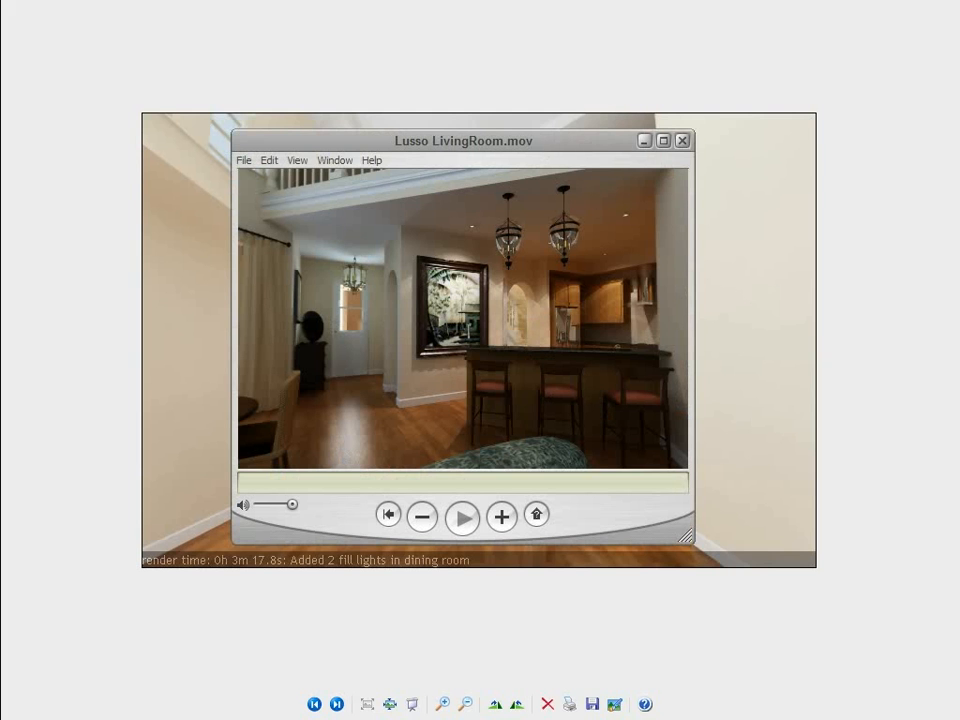
{"action": "left_click_drag", "start_coordinate": [481, 350], "coordinate": [578, 398]}
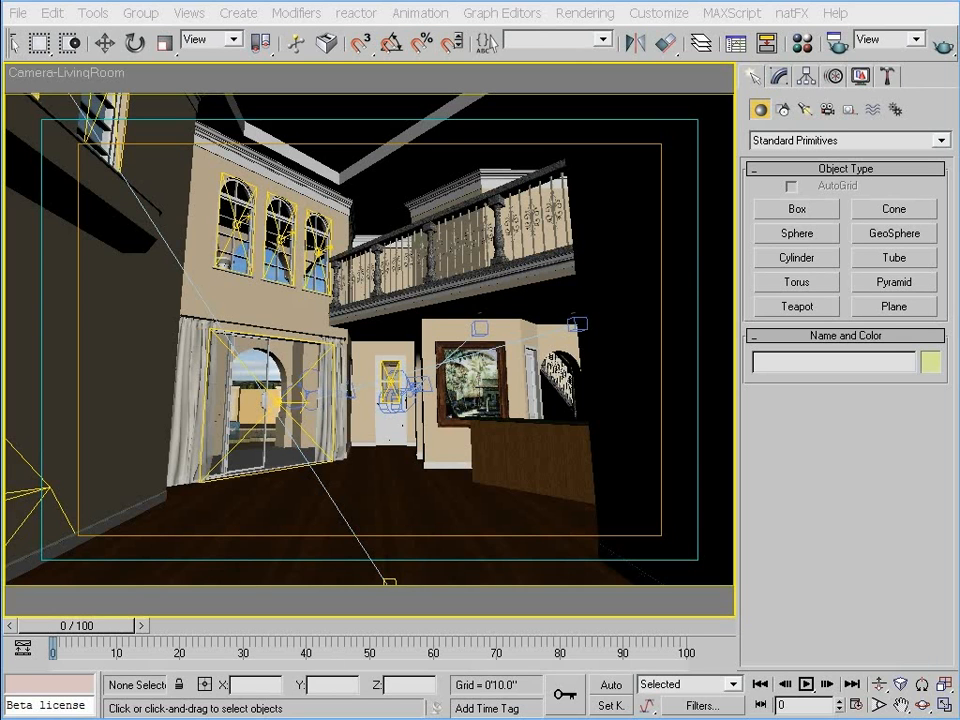
In 3ds Max, change the Light sub-material of Bldg-Light_Fixture to VRayLightMtl and open its multiplier for editing
{"action": "left_click", "coordinate": [801, 43]}
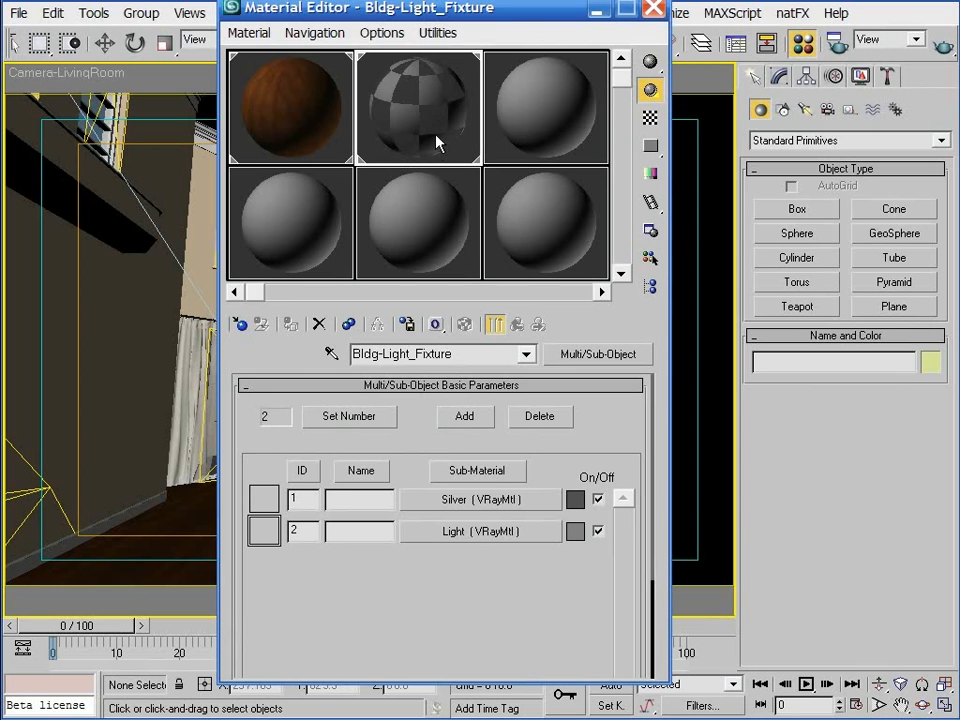
{"action": "left_click", "coordinate": [471, 354]}
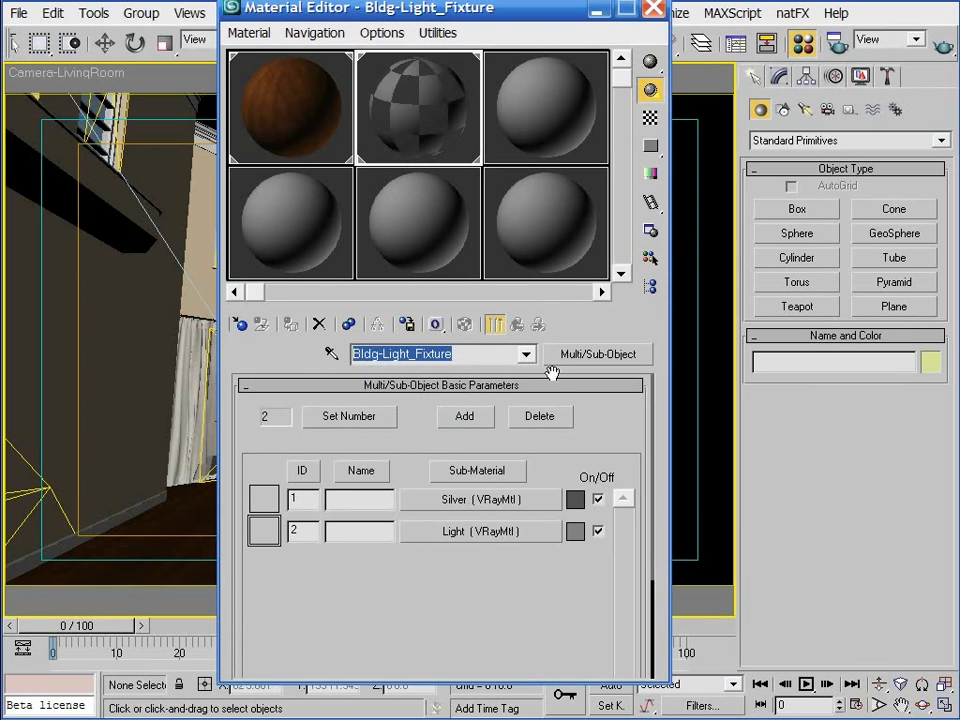
{"action": "left_click", "coordinate": [481, 532]}
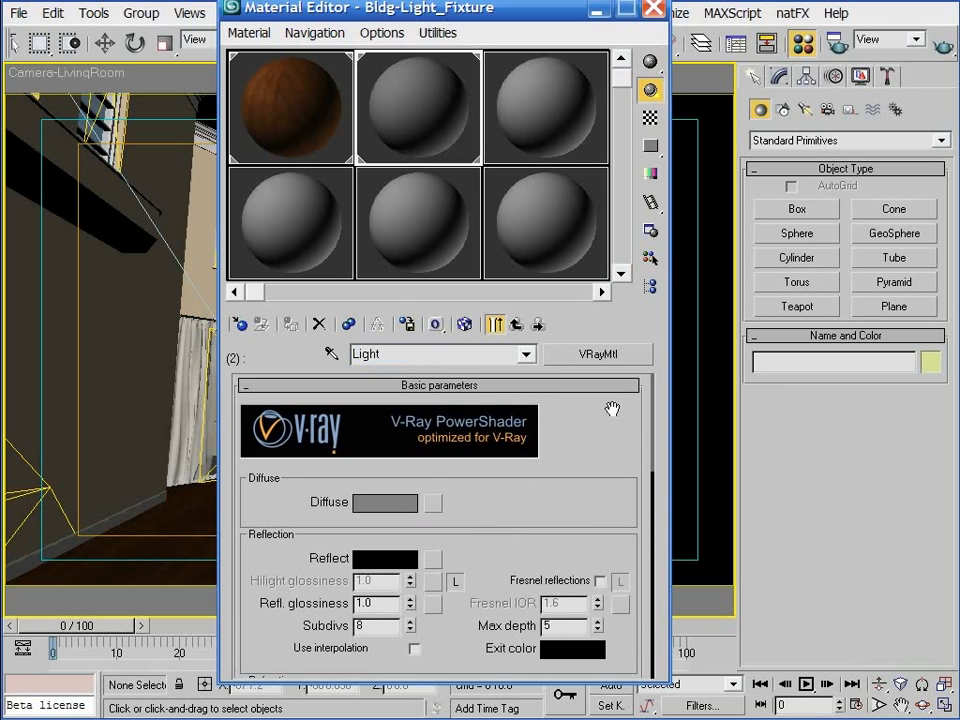
{"action": "left_click", "coordinate": [598, 358]}
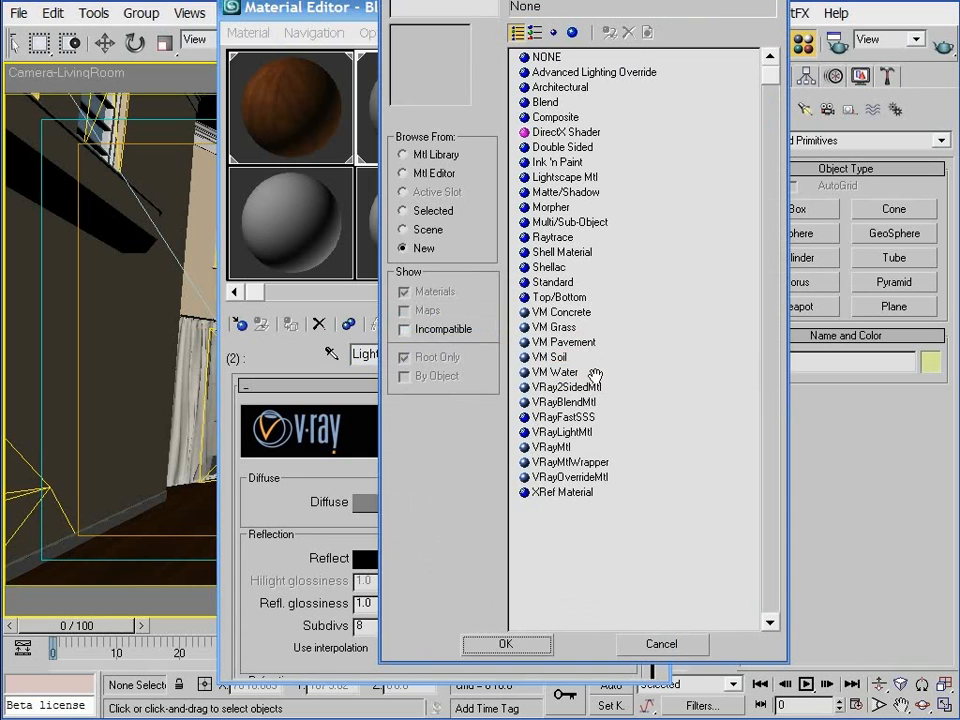
{"action": "left_click", "coordinate": [558, 434]}
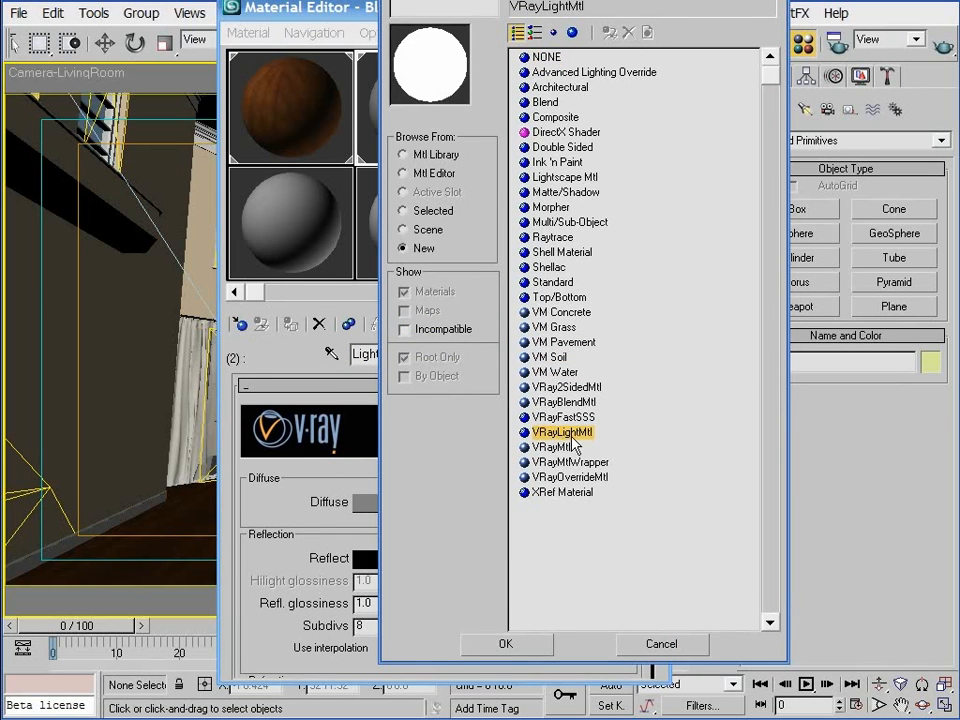
{"action": "left_click", "coordinate": [505, 643]}
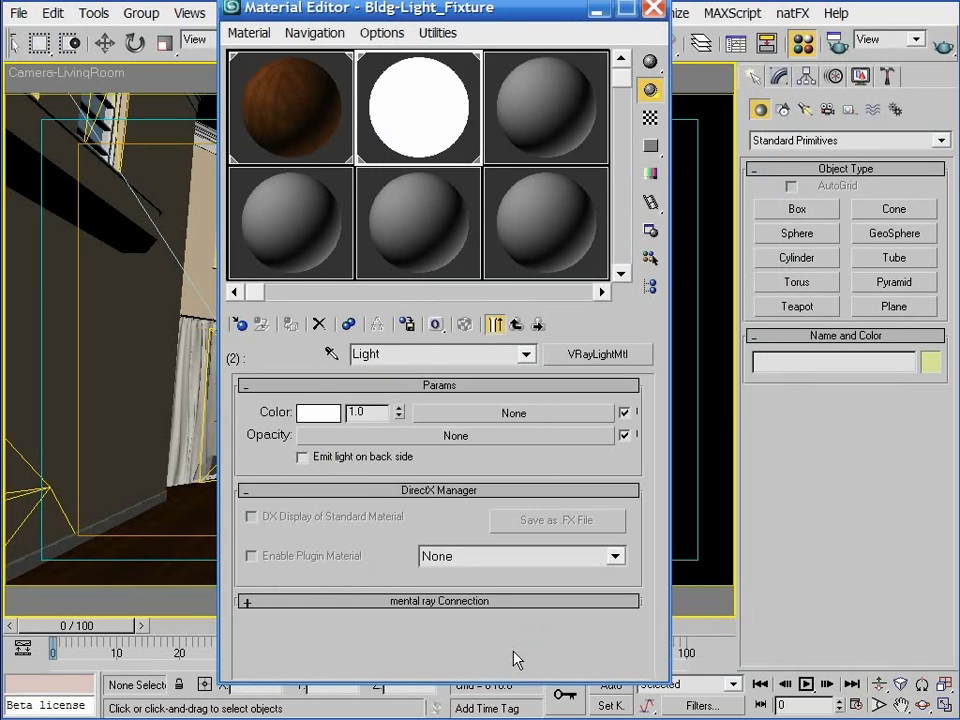
{"action": "double_click", "coordinate": [369, 415]}
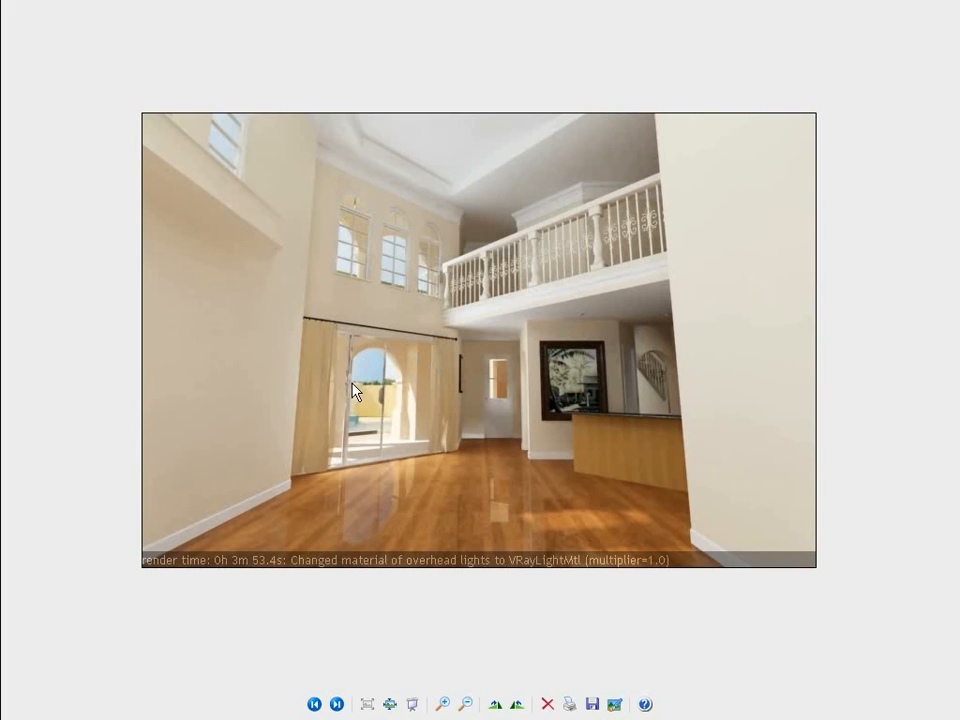
In the image viewer, compare the living-room render using VRayLightMtl overhead lights with the previous dining-room fill light render
{"action": "key", "text": "Left"}
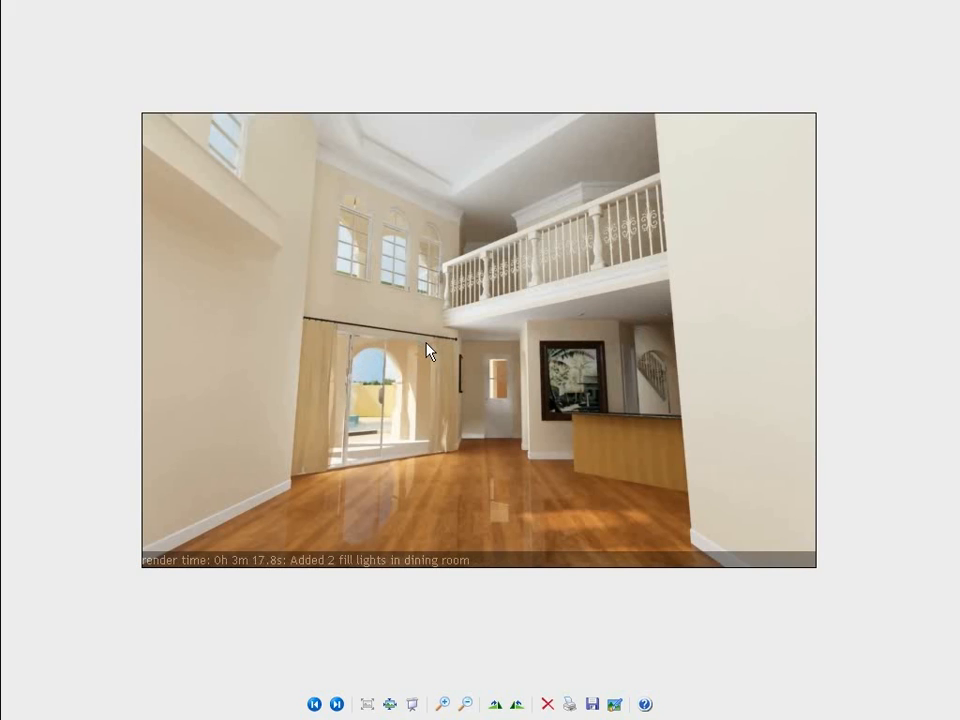
{"action": "key", "text": "Right"}
{"action": "key", "text": "Left"}
{"action": "key", "text": "Right"}
{"action": "key", "text": "Left"}
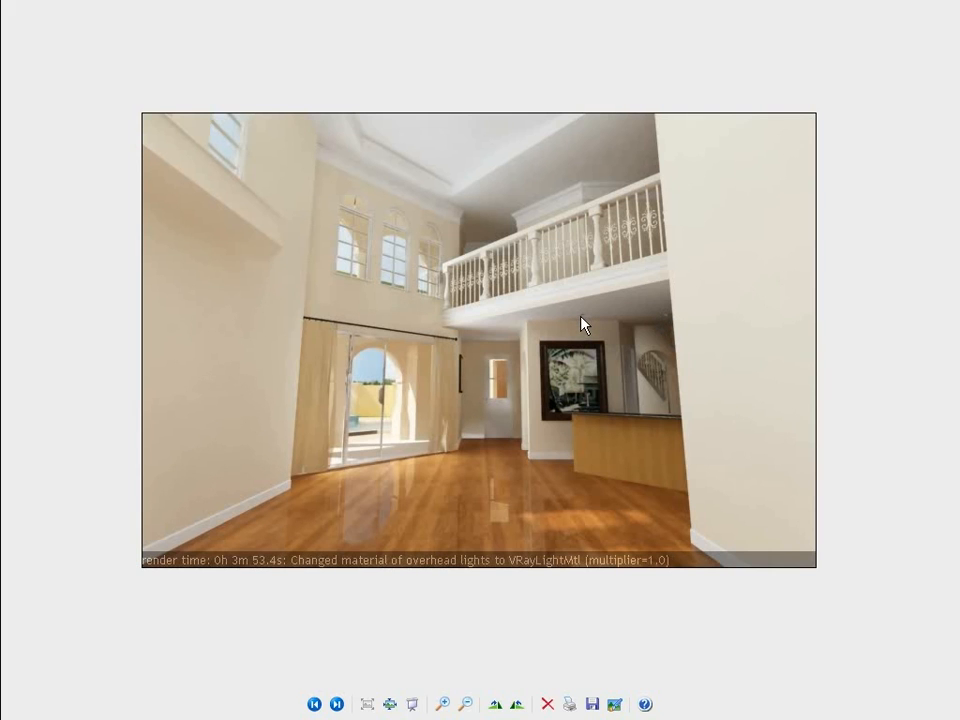
{"action": "key", "text": "Right"}
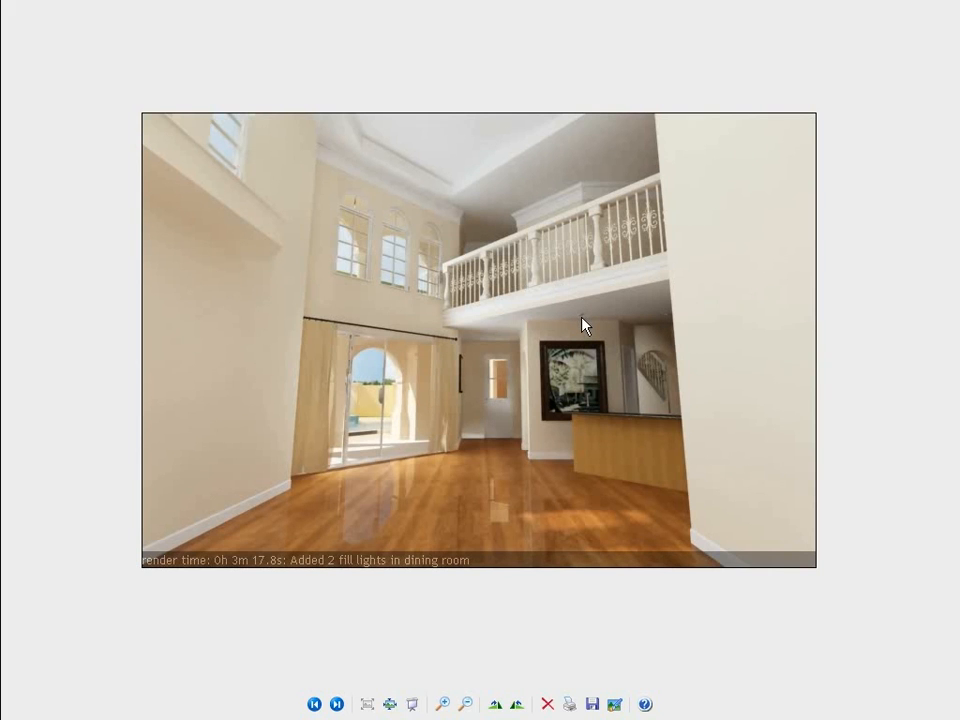
{"action": "key", "text": "Right"}
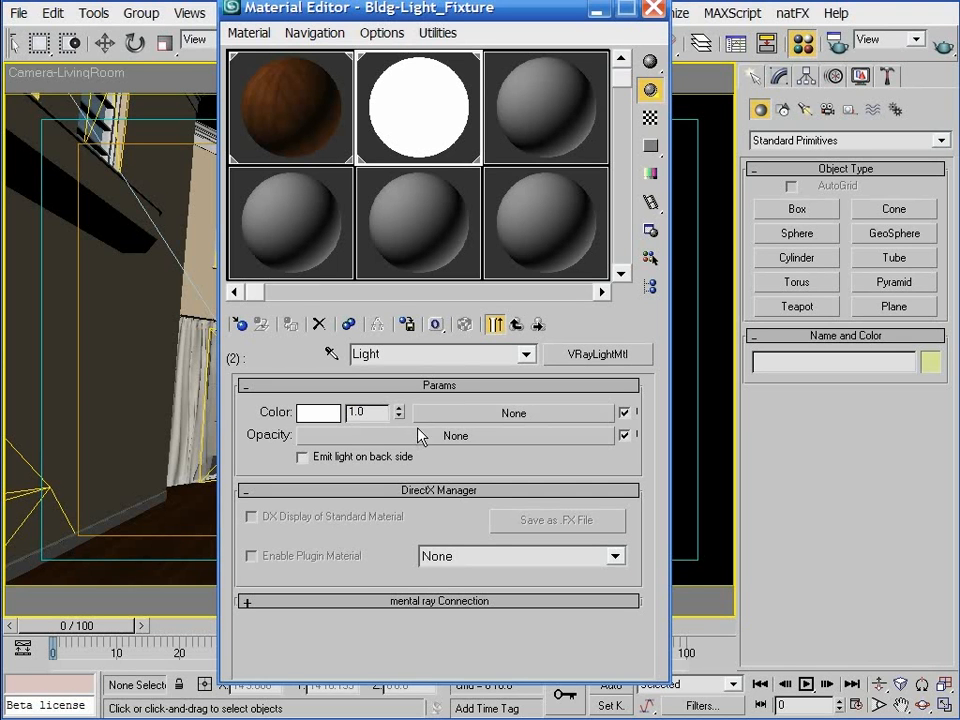
In 3ds Max, try a multiplier of 100 for the Light VRayLightMtl
{"action": "left_click_drag", "start_coordinate": [381, 414], "coordinate": [243, 428]}
{"action": "type", "text": "100"}
{"action": "key", "text": "Return"}
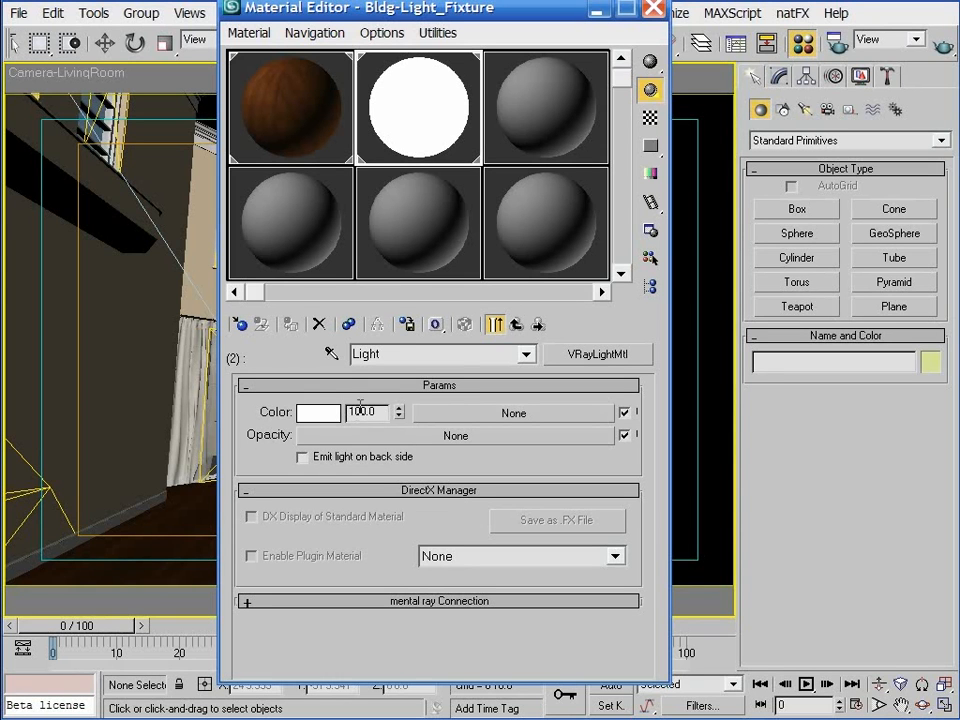
Set the Light VRayLightMtl multiplier to 5000 and put the Material Editor away
{"action": "double_click", "coordinate": [360, 411]}
{"action": "type", "text": "5000"}
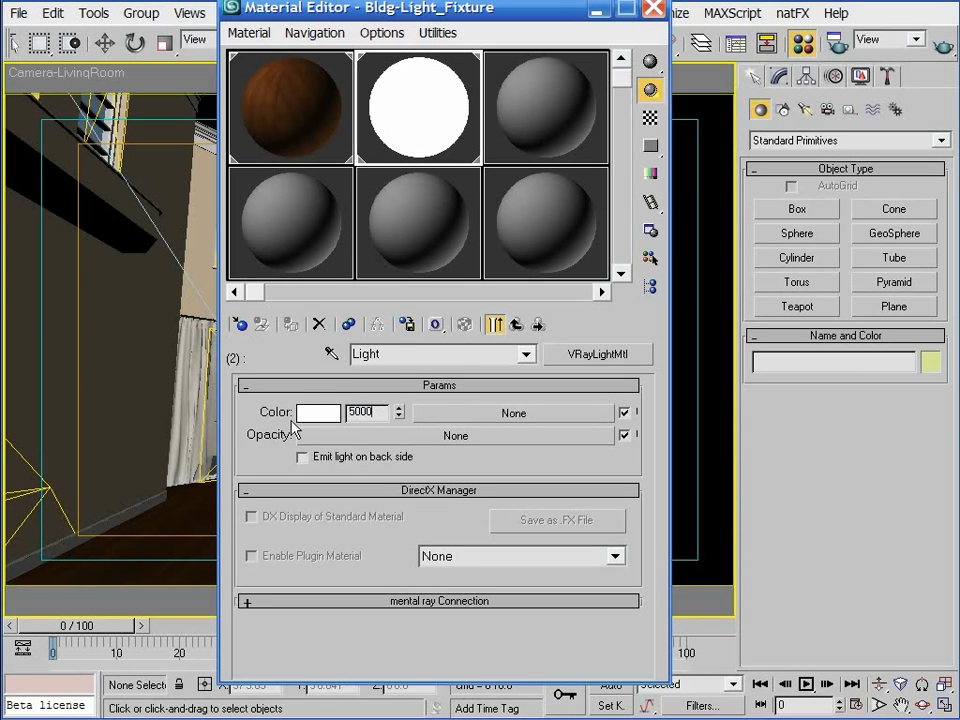
{"action": "key", "text": "Return"}
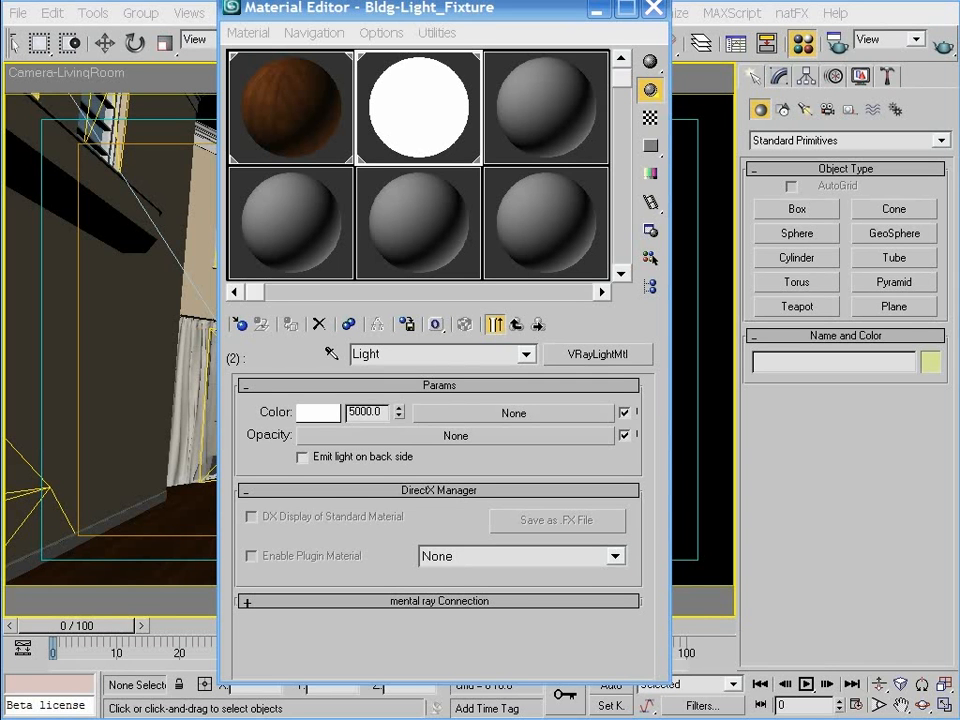
{"action": "left_click", "coordinate": [605, 13]}
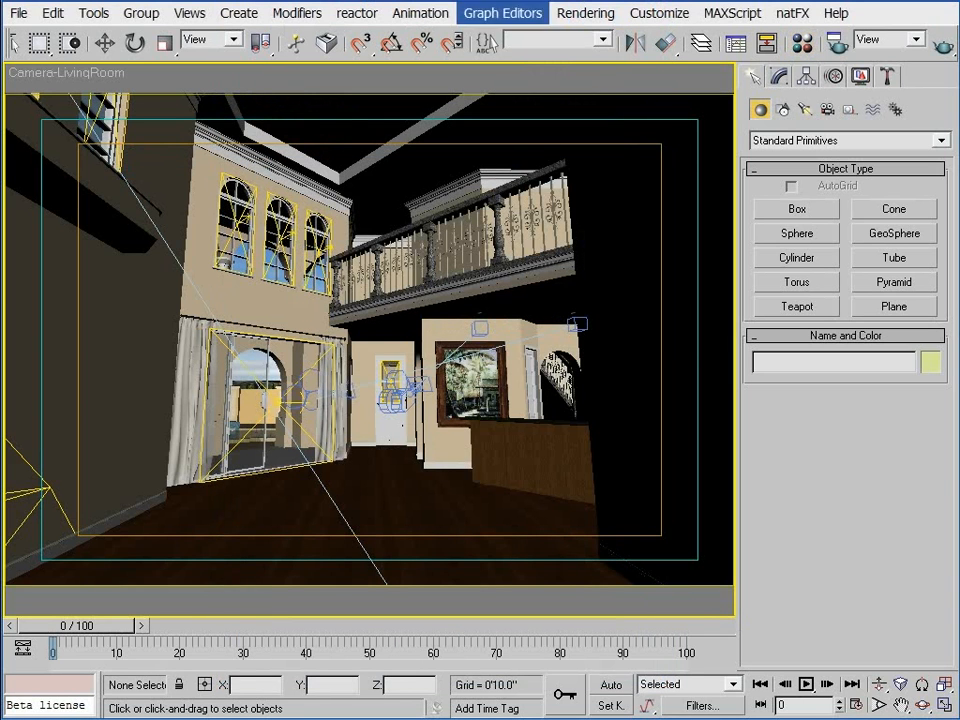
Switch the viewport to Camera-Kitchen1, then save and hold the scene
{"action": "key", "text": "c"}
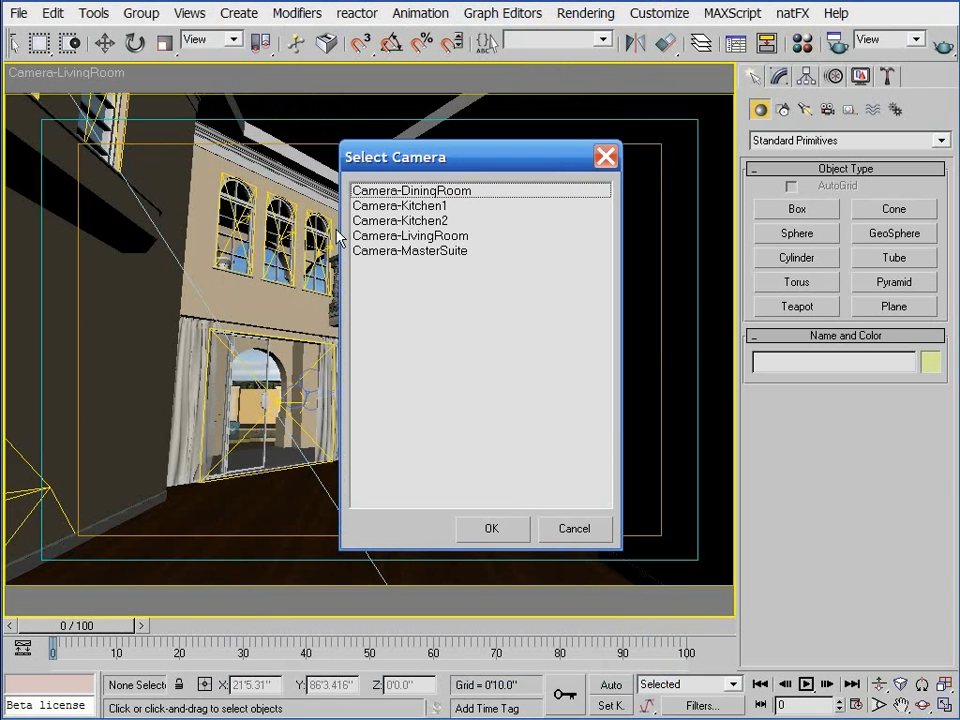
{"action": "double_click", "coordinate": [426, 206]}
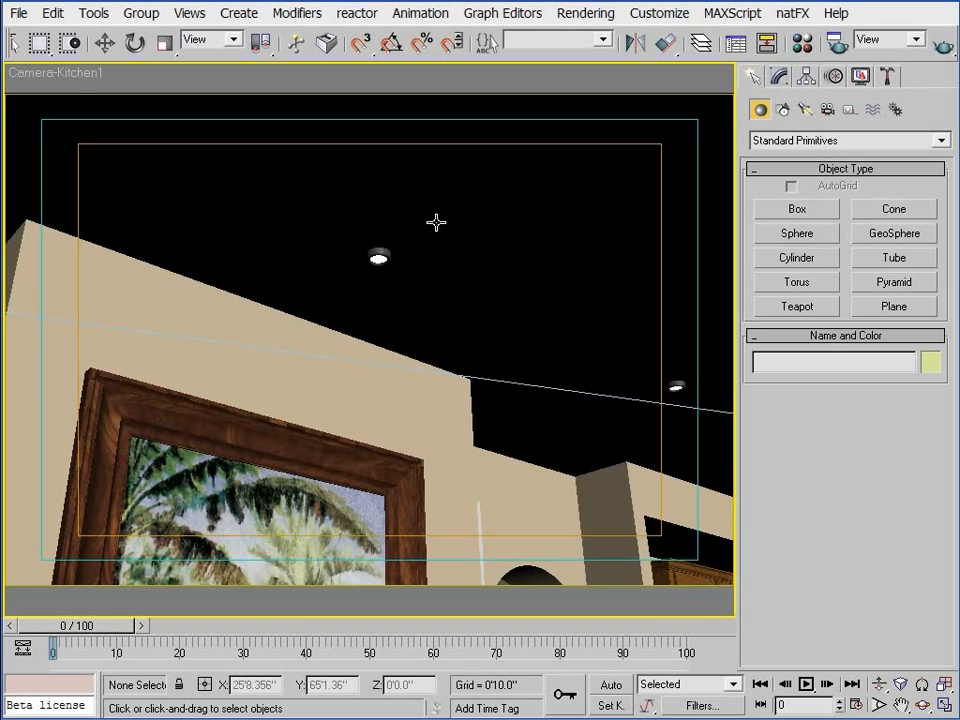
{"action": "key", "text": "ctrl+s"}
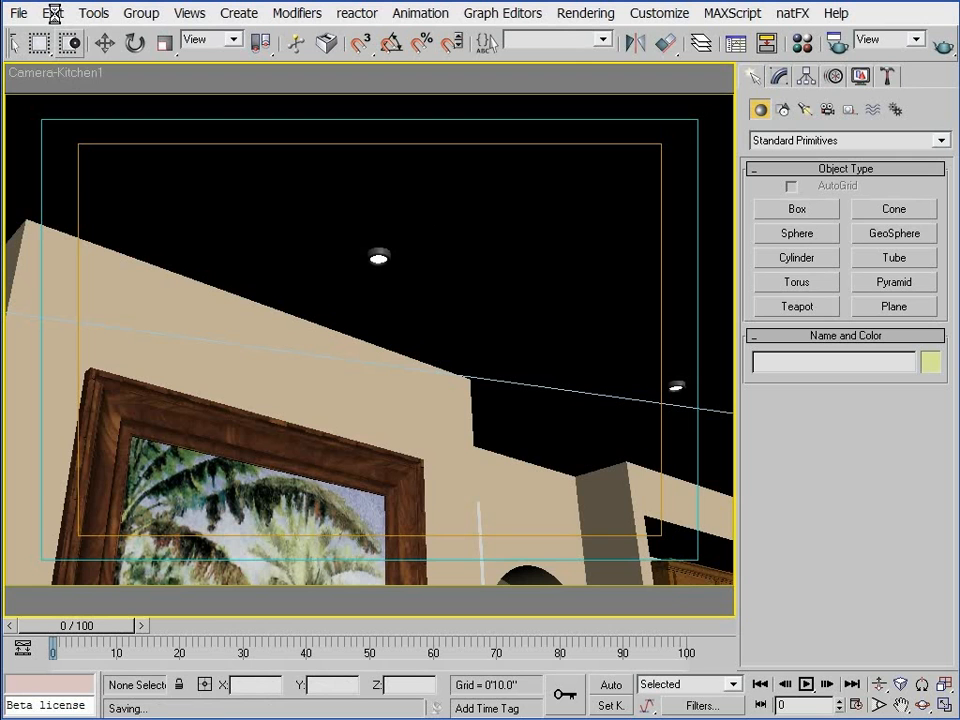
{"action": "left_click", "coordinate": [53, 13]}
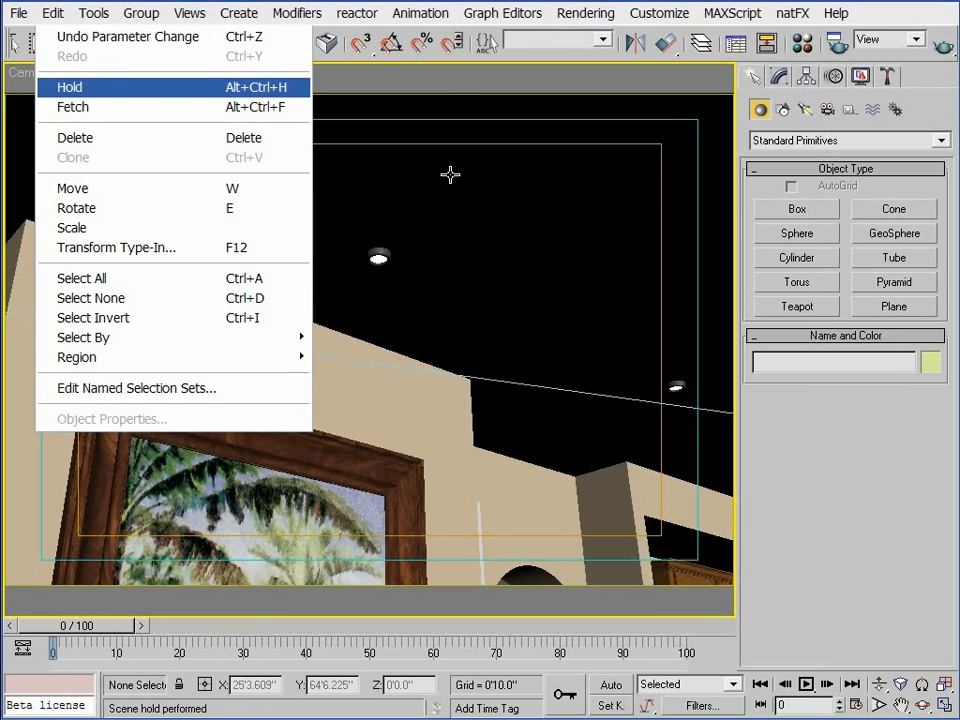
In the render settings, set the V-Ray irradiance map preset to High, with HSph. subdivs and Interp. samples both at 50
{"action": "left_click", "coordinate": [838, 46]}
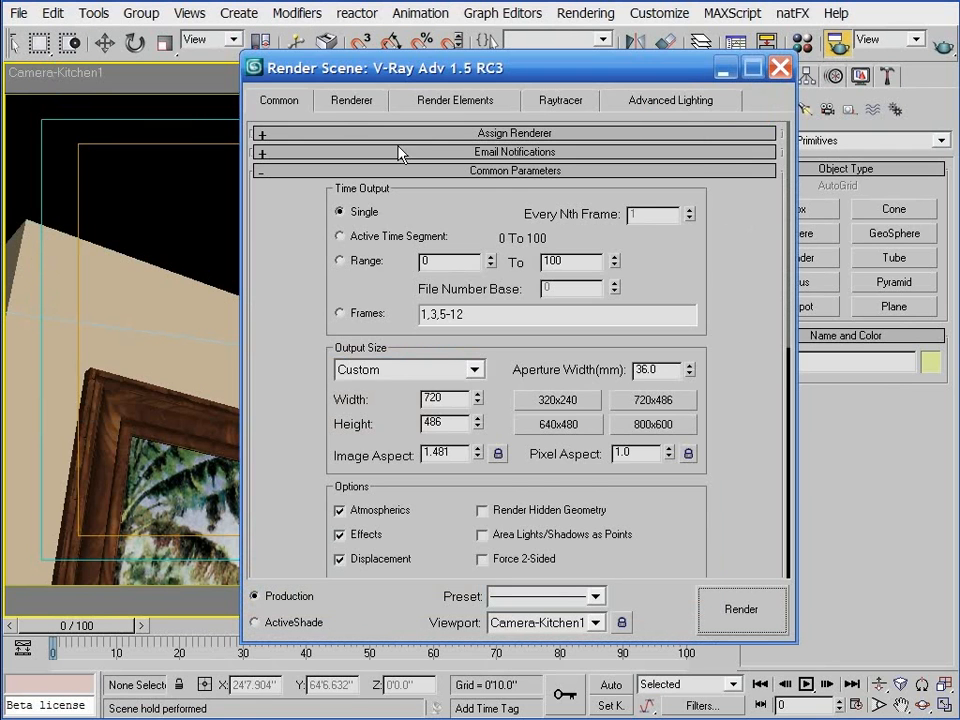
{"action": "left_click", "coordinate": [346, 101]}
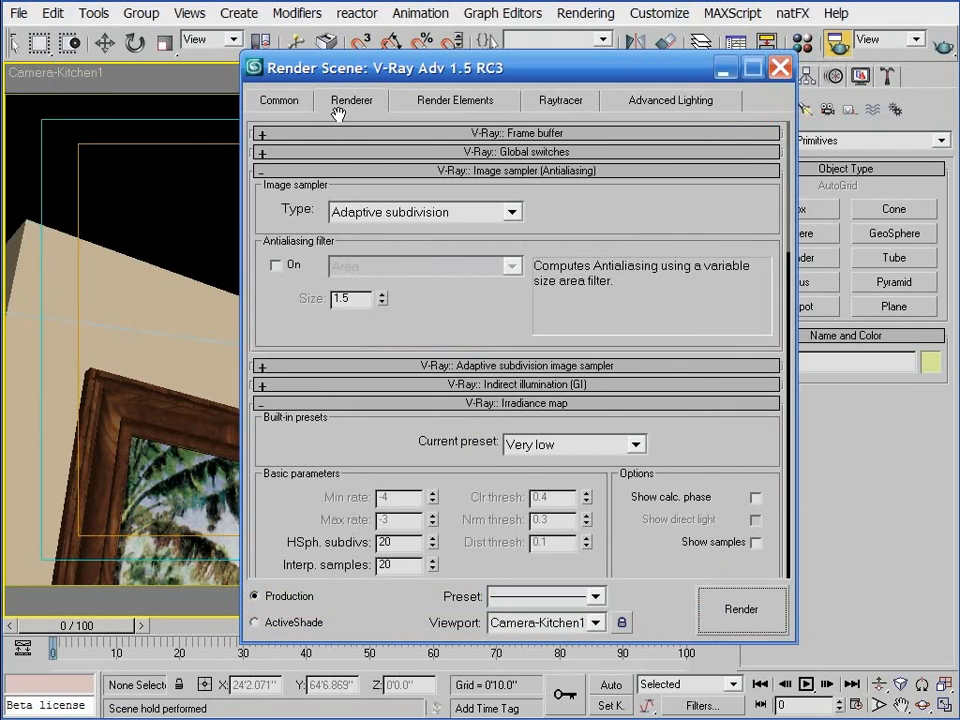
{"action": "left_click", "coordinate": [380, 403]}
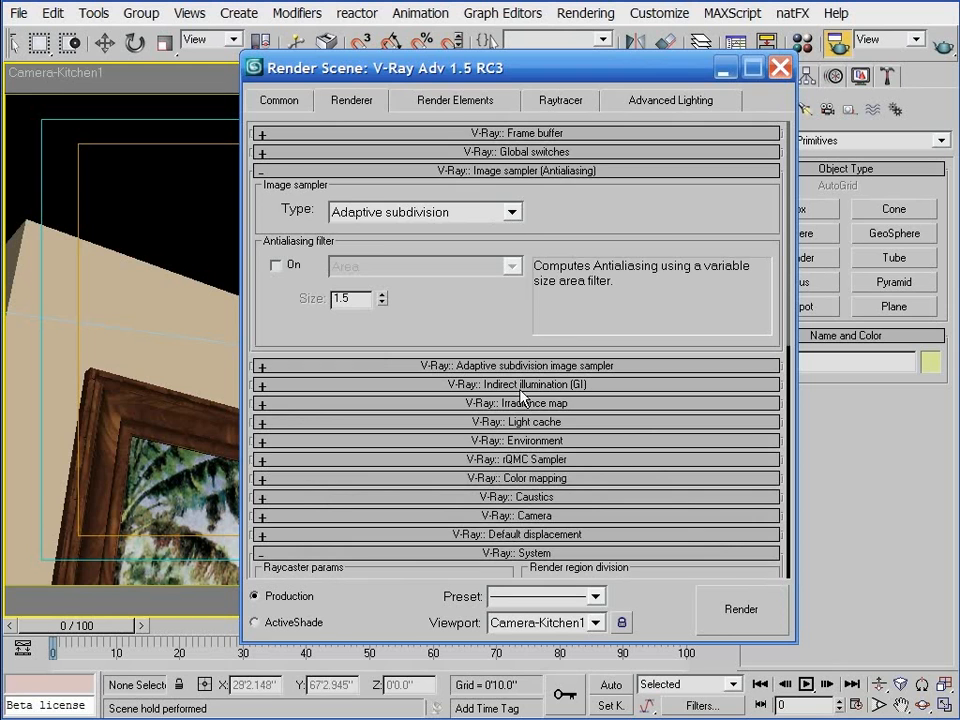
{"action": "left_click", "coordinate": [418, 403]}
{"action": "left_click", "coordinate": [565, 171]}
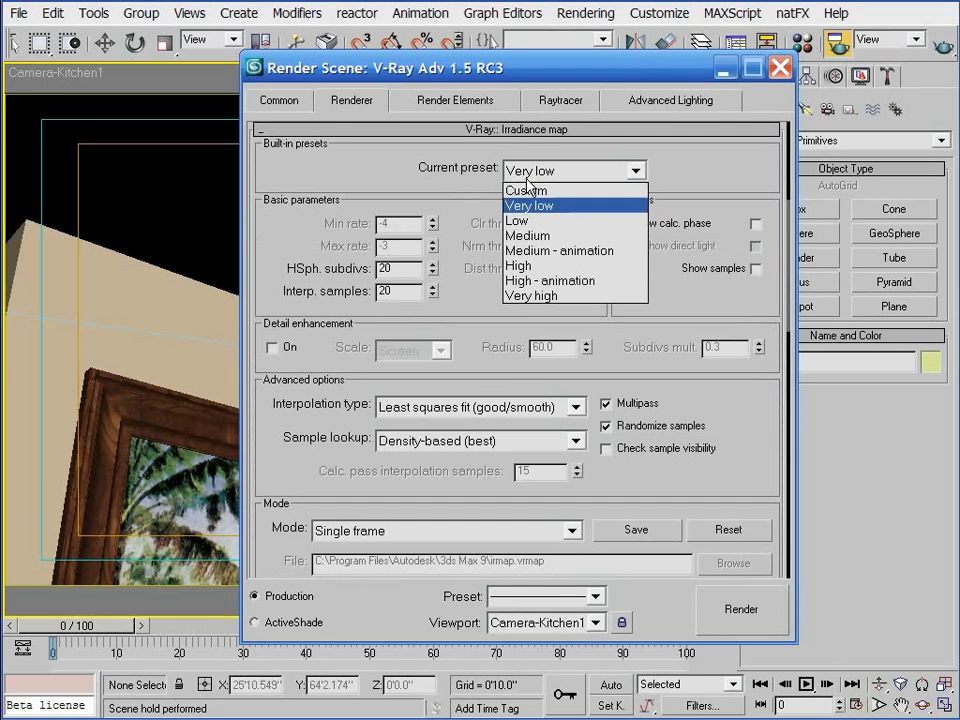
{"action": "left_click", "coordinate": [526, 265]}
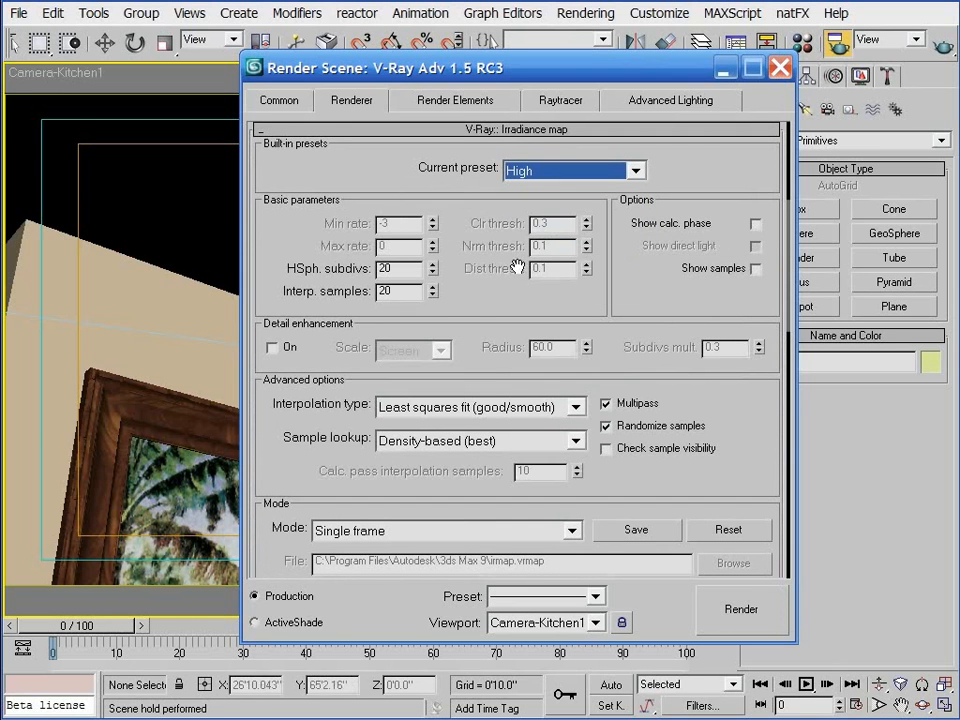
{"action": "double_click", "coordinate": [408, 270]}
{"action": "type", "text": "50"}
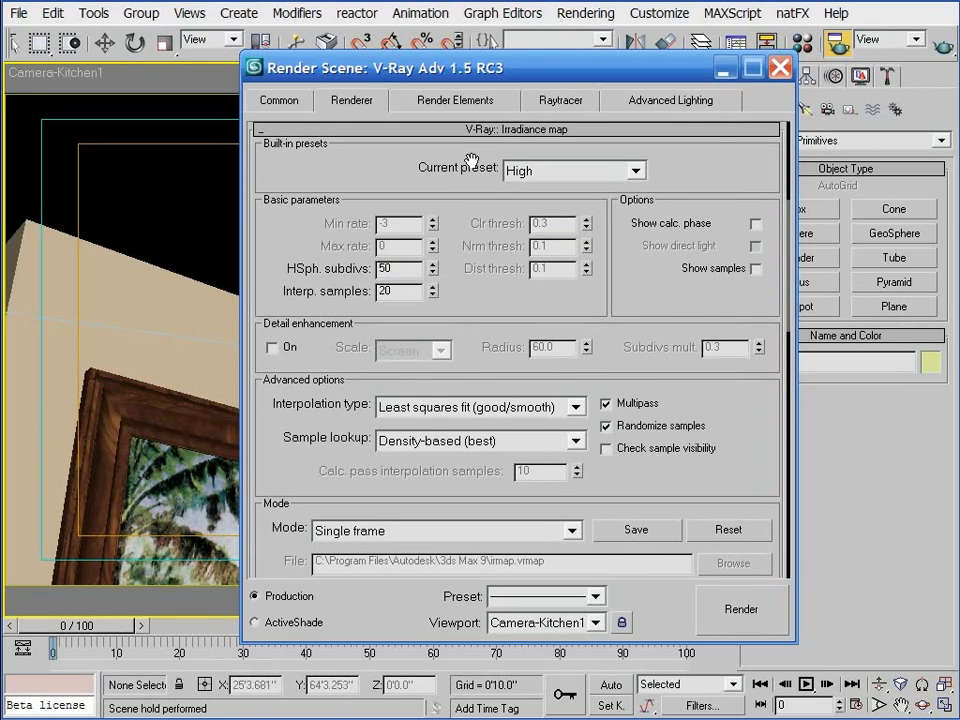
{"action": "scroll", "coordinate": [466, 170], "scroll_direction": "up", "scroll_amount": 1}
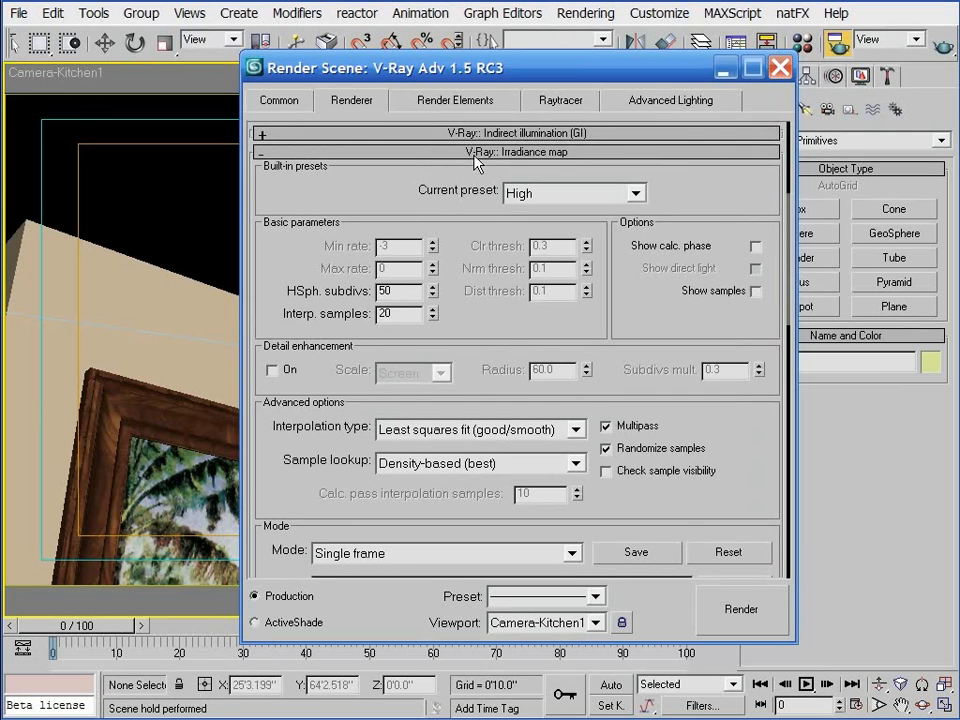
{"action": "double_click", "coordinate": [398, 313]}
{"action": "type", "text": "50"}
{"action": "scroll", "coordinate": [480, 308], "scroll_direction": "down", "scroll_amount": 1}
{"action": "mouse_move", "coordinate": [493, 298]}
{"action": "left_mouse_down"}
{"action": "mouse_move", "coordinate": [495, 274]}
{"action": "mouse_move", "coordinate": [487, 296]}
{"action": "left_mouse_up"}
{"action": "left_click", "coordinate": [471, 134]}
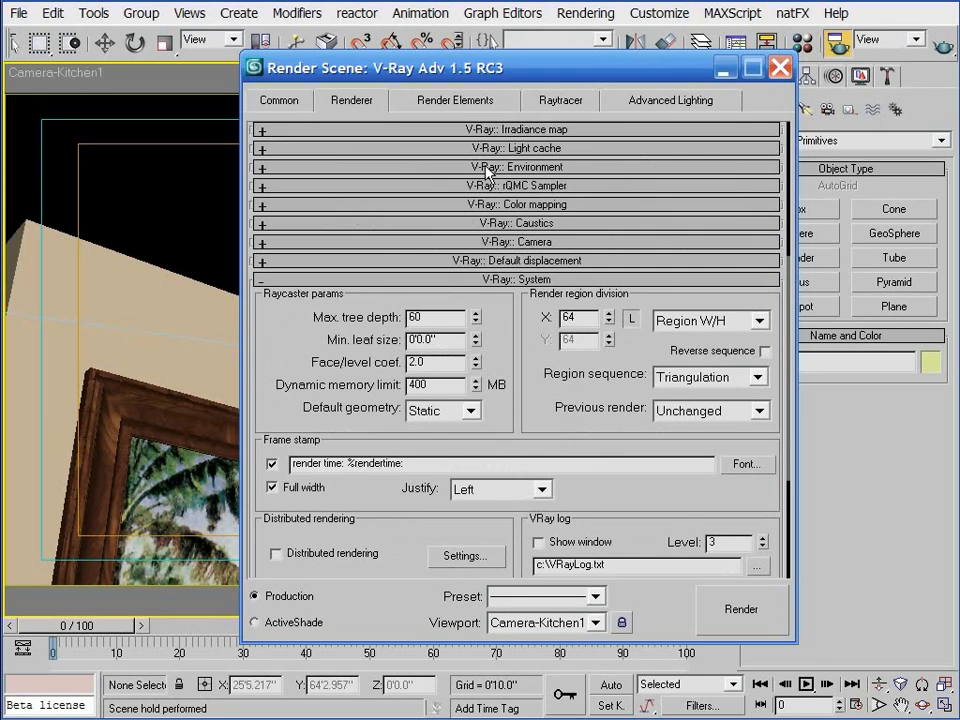
Set the V-Ray light cache subdivs to 1000
{"action": "left_click", "coordinate": [478, 150]}
{"action": "double_click", "coordinate": [410, 175]}
{"action": "type", "text": "1000"}
{"action": "key", "text": "Return"}
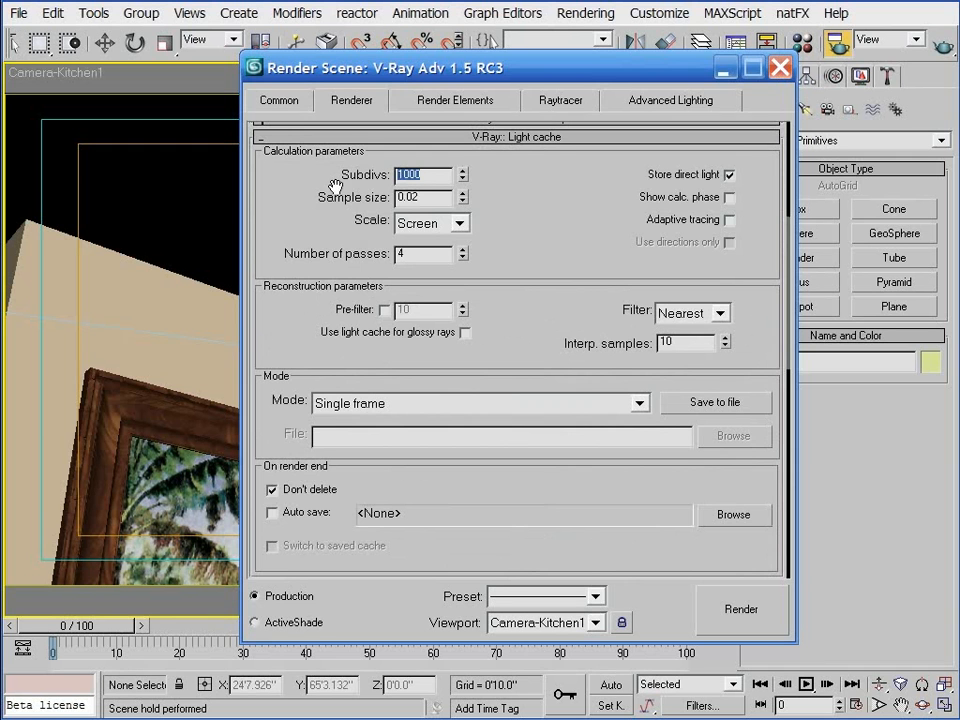
{"action": "scroll", "coordinate": [505, 170], "scroll_direction": "up", "scroll_amount": 1}
{"action": "left_click", "coordinate": [516, 152]}
Set the rQMC Sampler noise threshold to 0.001
{"action": "scroll", "coordinate": [514, 296], "scroll_direction": "up", "scroll_amount": 5}
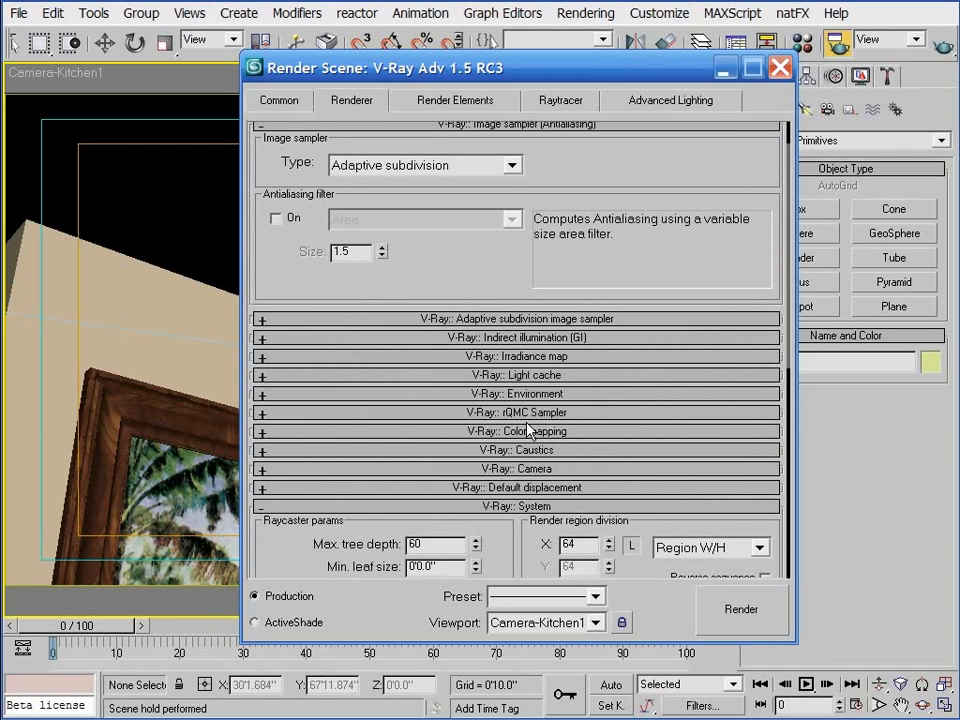
{"action": "left_click", "coordinate": [529, 412]}
{"action": "key", "text": "BackSpace"}
{"action": "type", "text": "01"}
{"action": "key", "text": "Return"}
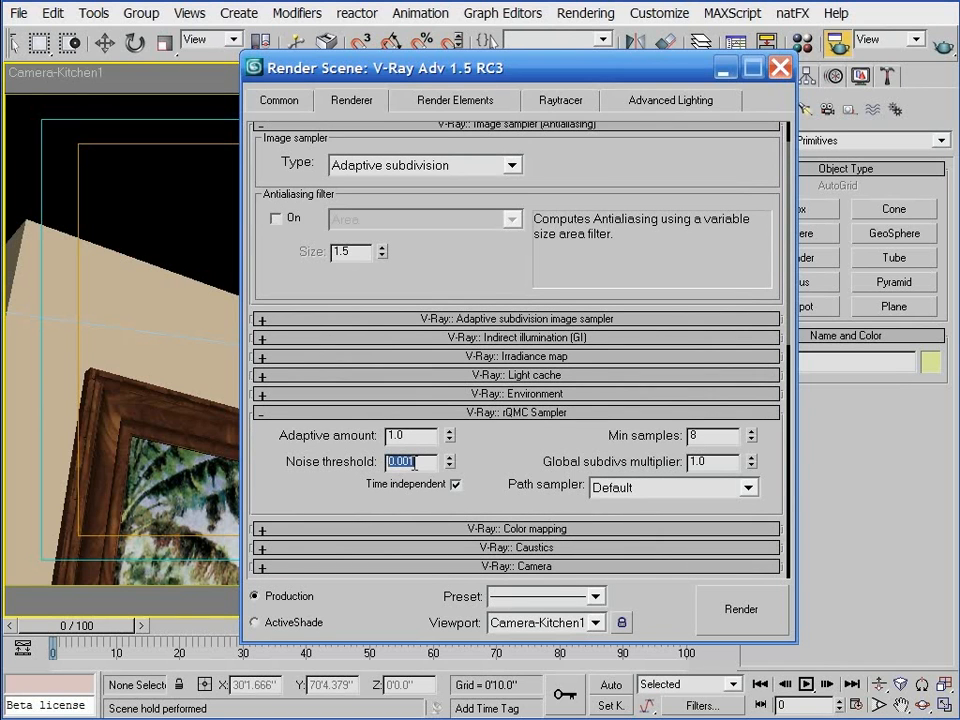
{"action": "left_click", "coordinate": [466, 412]}
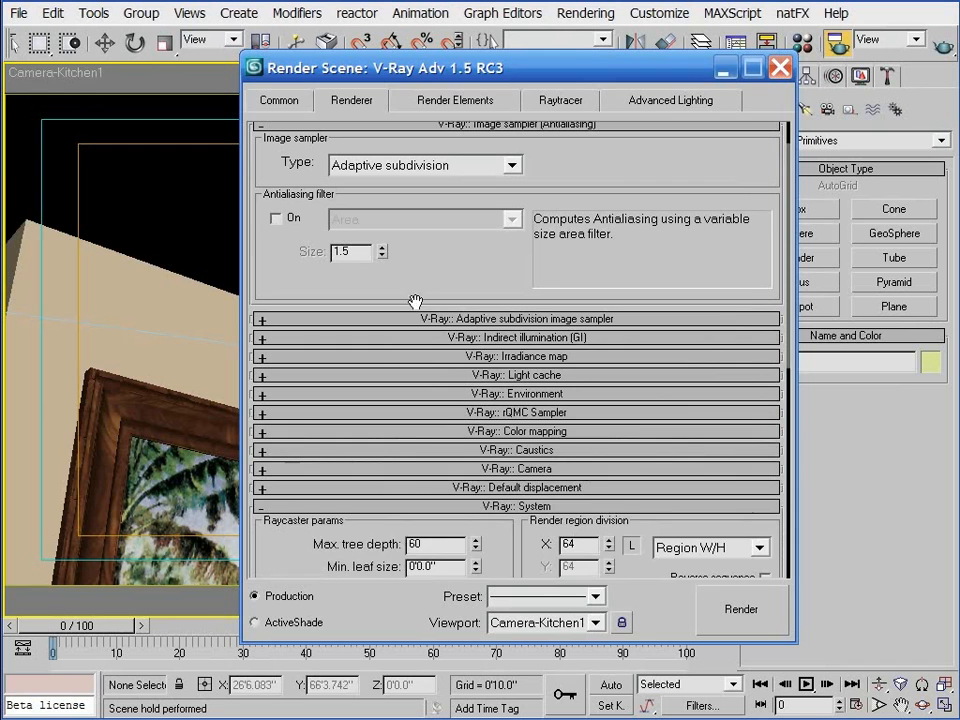
Set the adaptive subdivision image sampler to a minimum rate of 0 and a maximum rate of 3, then minimize the render settings
{"action": "scroll", "coordinate": [422, 320], "scroll_direction": "up", "scroll_amount": 3}
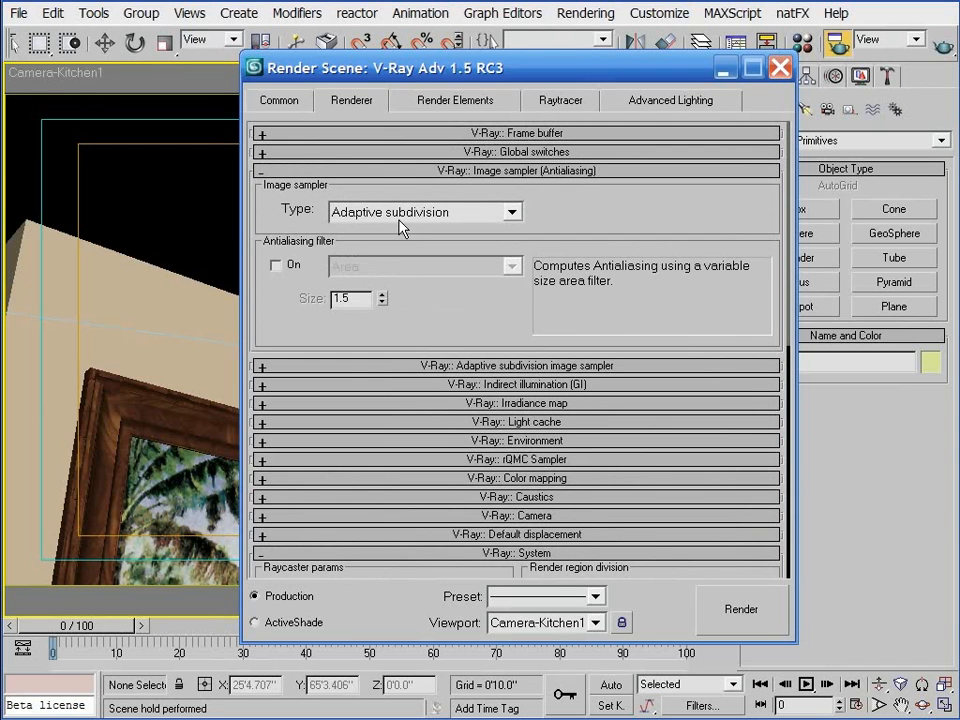
{"action": "left_click", "coordinate": [351, 367]}
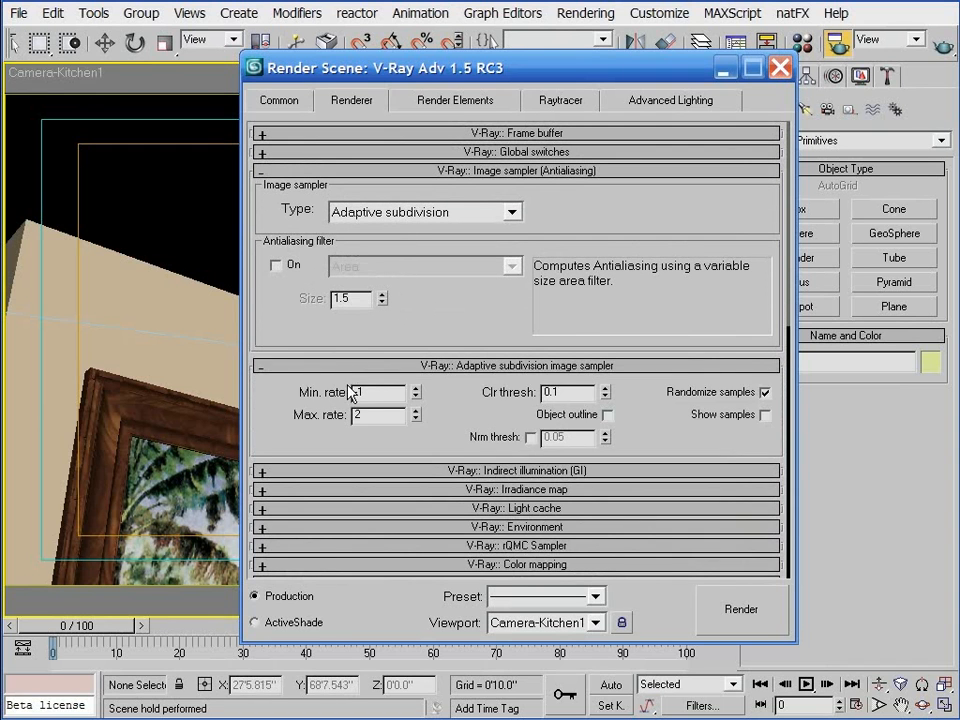
{"action": "left_click_drag", "start_coordinate": [368, 392], "coordinate": [333, 394]}
{"action": "type", "text": "0"}
{"action": "key", "text": "Tab"}
{"action": "type", "text": "3"}
{"action": "left_click", "coordinate": [471, 413]}
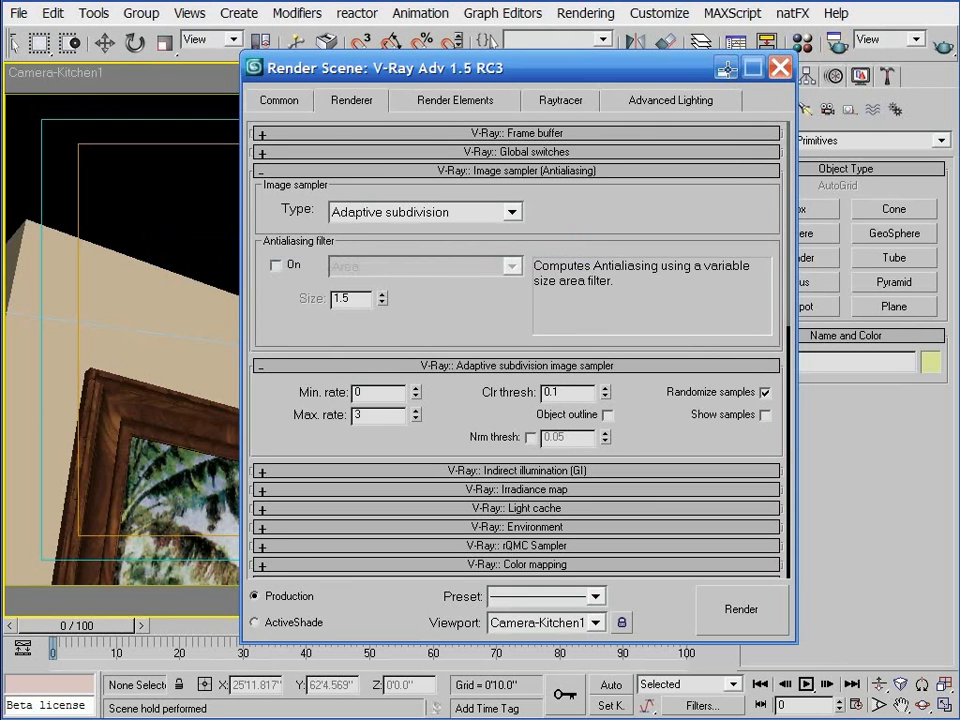
{"action": "left_click", "coordinate": [727, 67]}
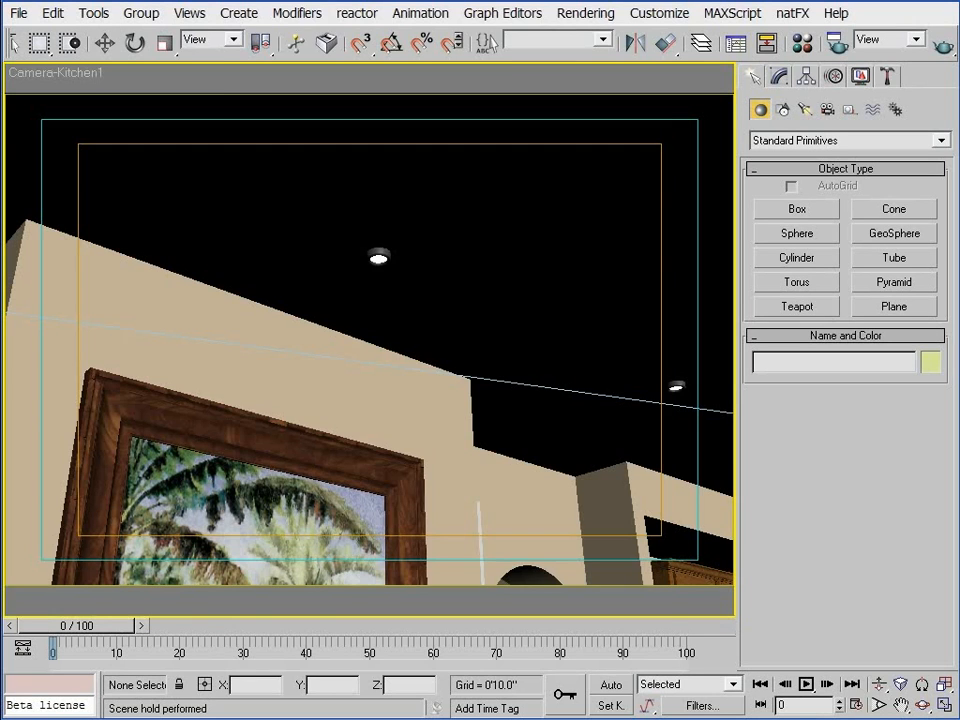
Set the multiplier of the Light VRayLightMtl to 1 and close the Material Editor
{"action": "key", "text": "m"}
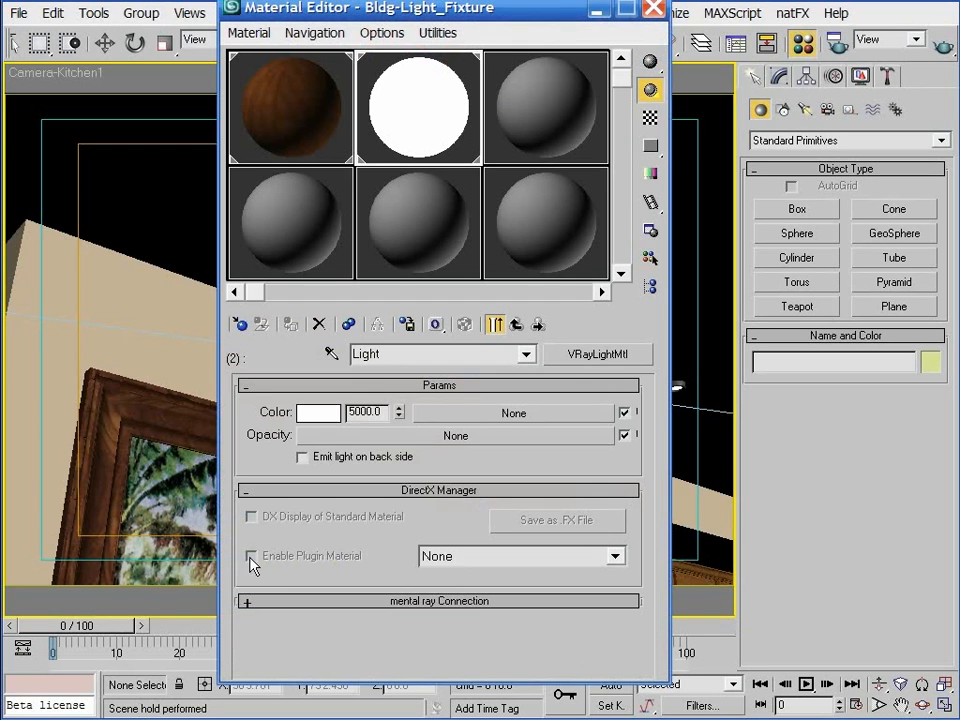
{"action": "double_click", "coordinate": [381, 416]}
{"action": "type", "text": "1"}
{"action": "key", "text": "Return"}
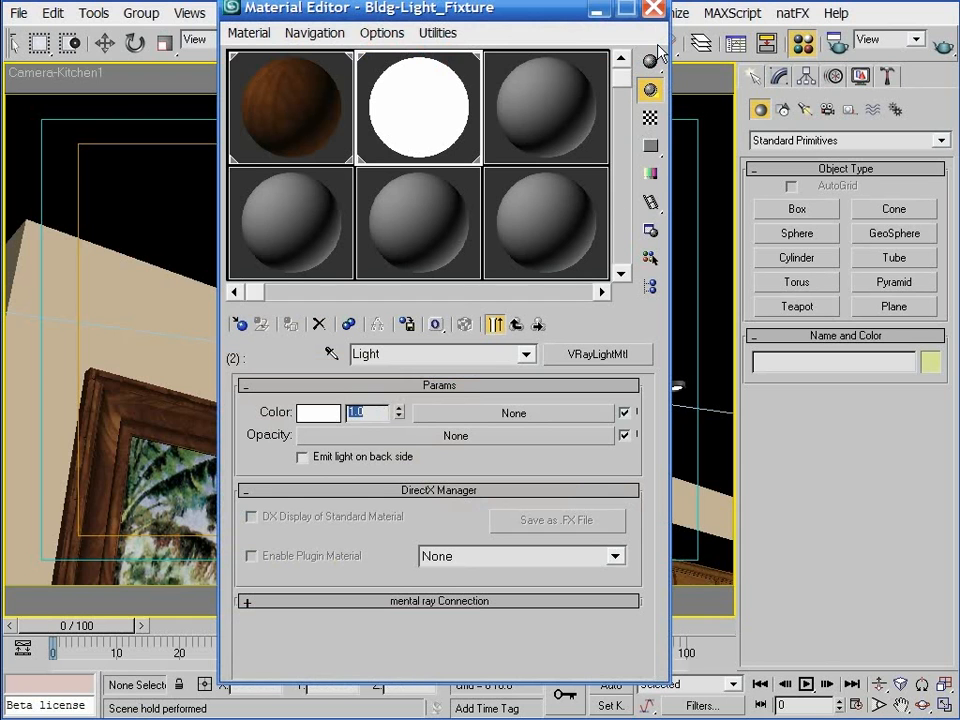
{"action": "left_click", "coordinate": [655, 9]}
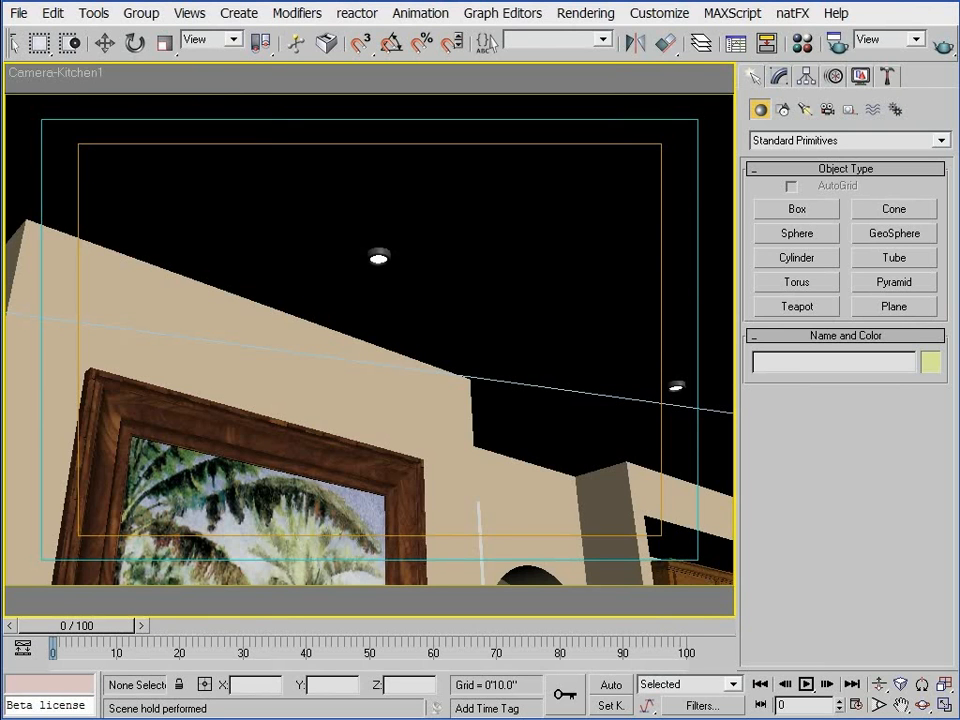
Create a photometric Free Point light snapped to the nearer kitchen ceiling fixture
{"action": "left_click", "coordinate": [805, 109]}
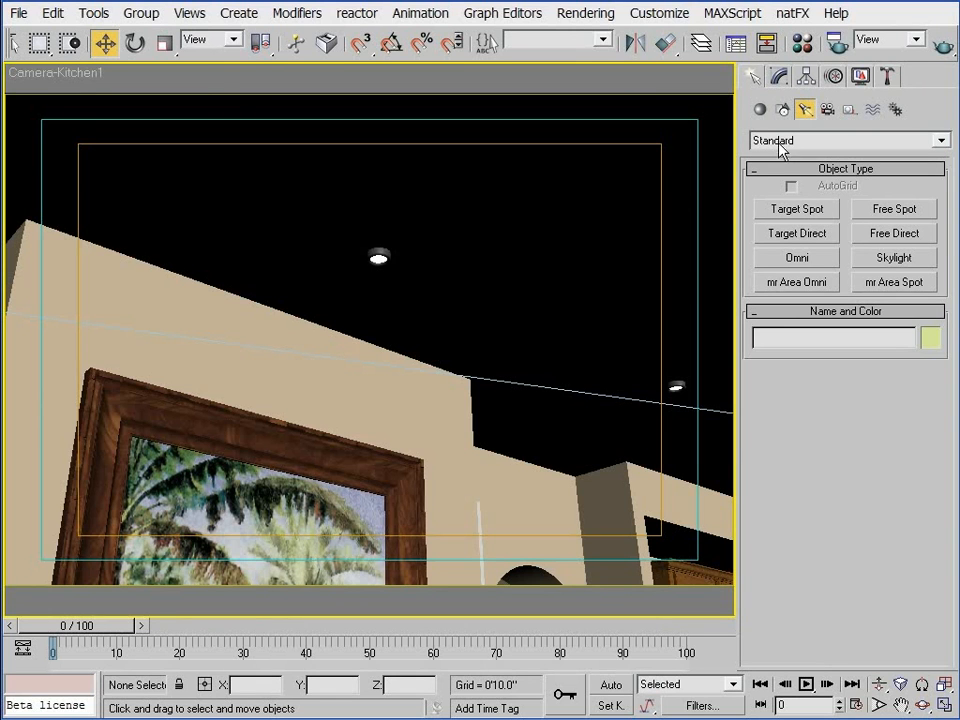
{"action": "left_click", "coordinate": [786, 143]}
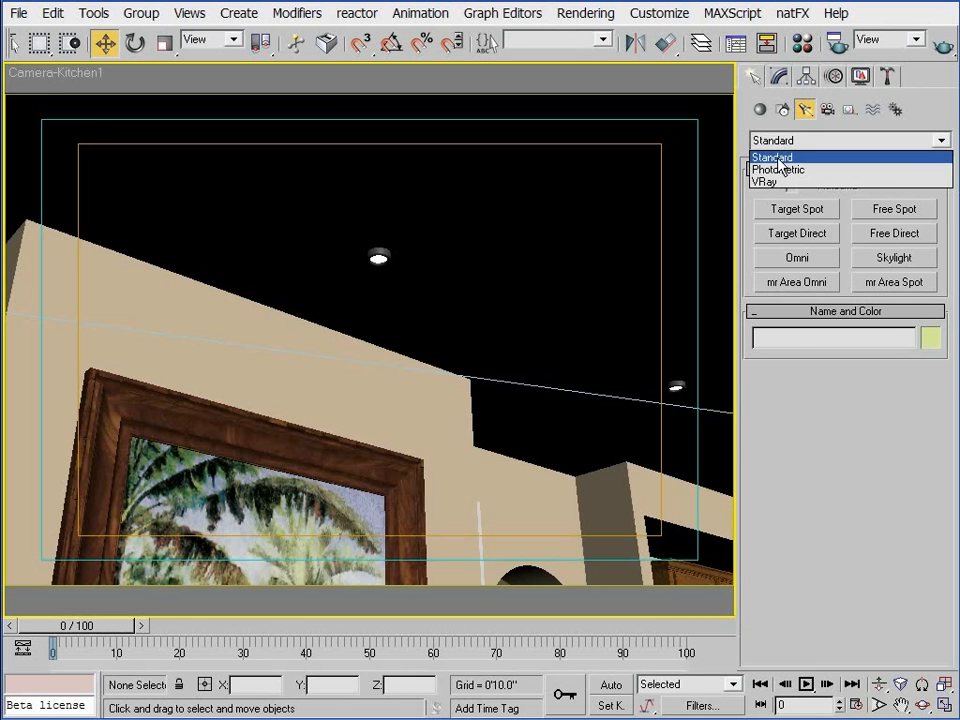
{"action": "left_click", "coordinate": [780, 170]}
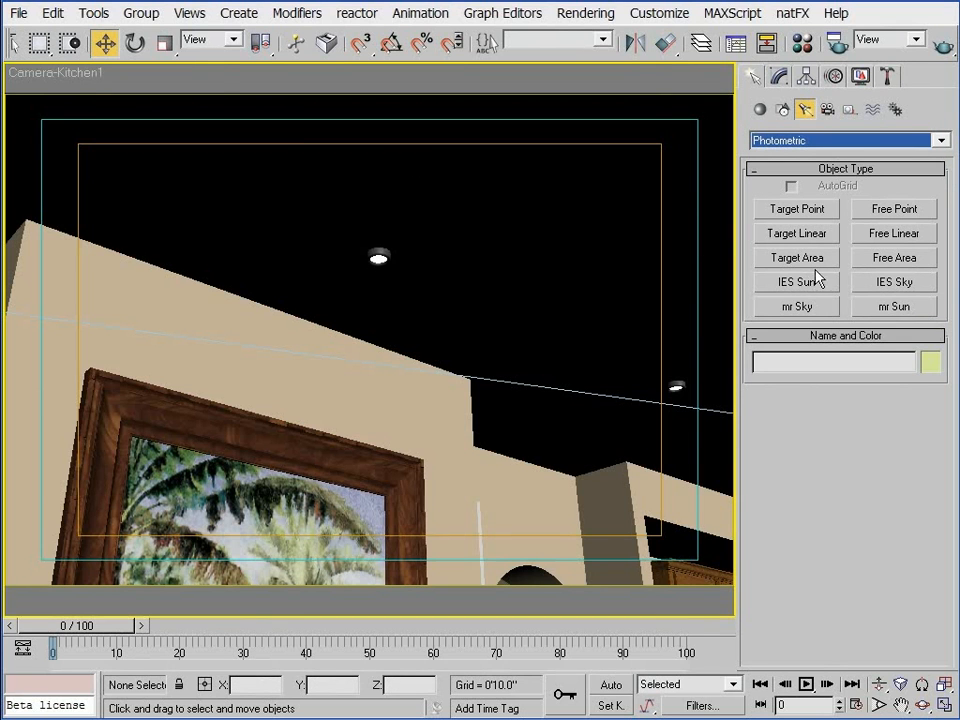
{"action": "left_click", "coordinate": [894, 214]}
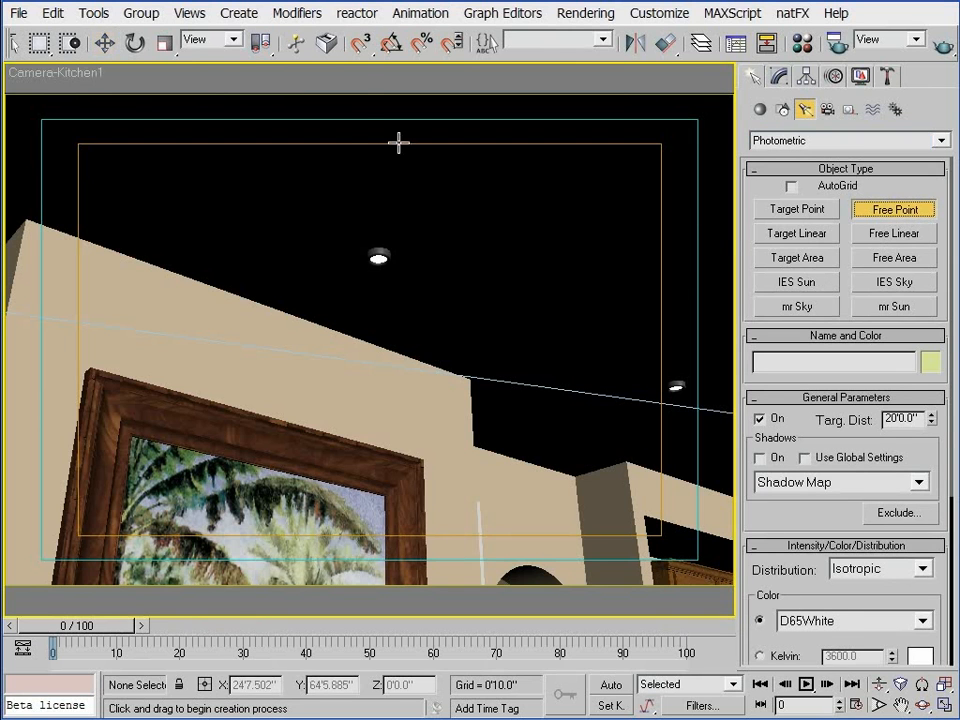
{"action": "left_click", "coordinate": [361, 44]}
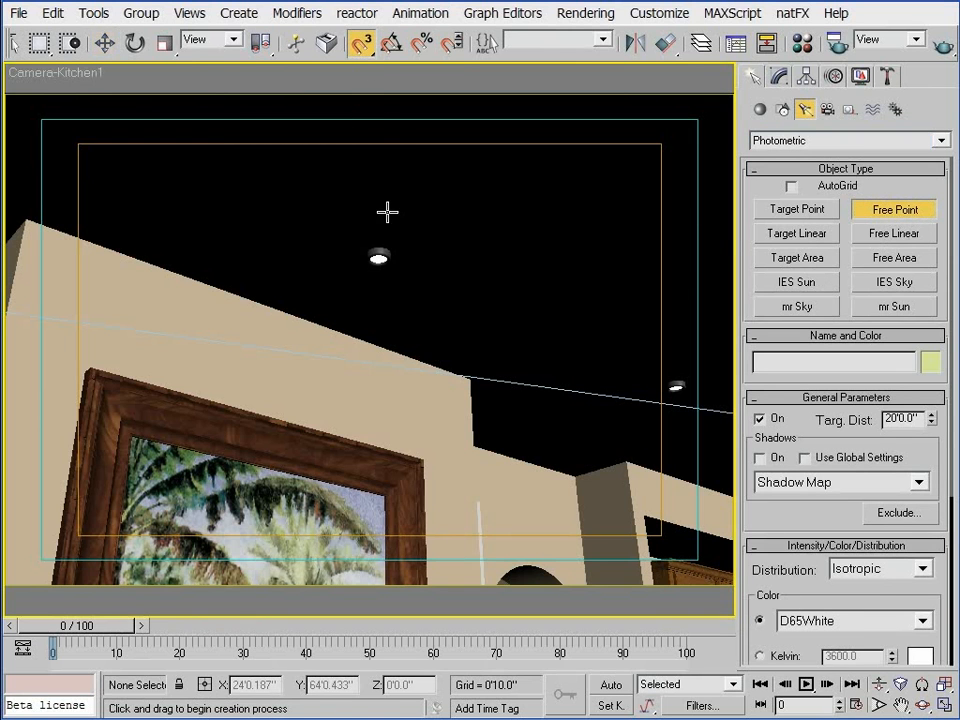
{"action": "left_click", "coordinate": [375, 253]}
Change the new Free Point light's color preset to Cool White
{"action": "left_click", "coordinate": [780, 77]}
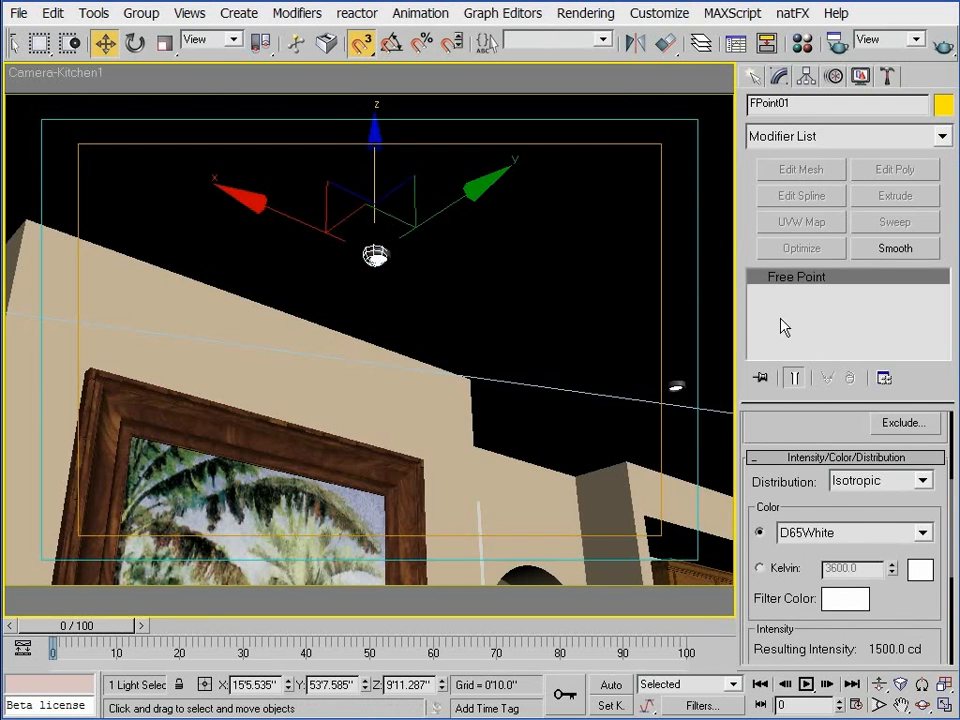
{"action": "left_click_drag", "start_coordinate": [823, 495], "coordinate": [825, 424]}
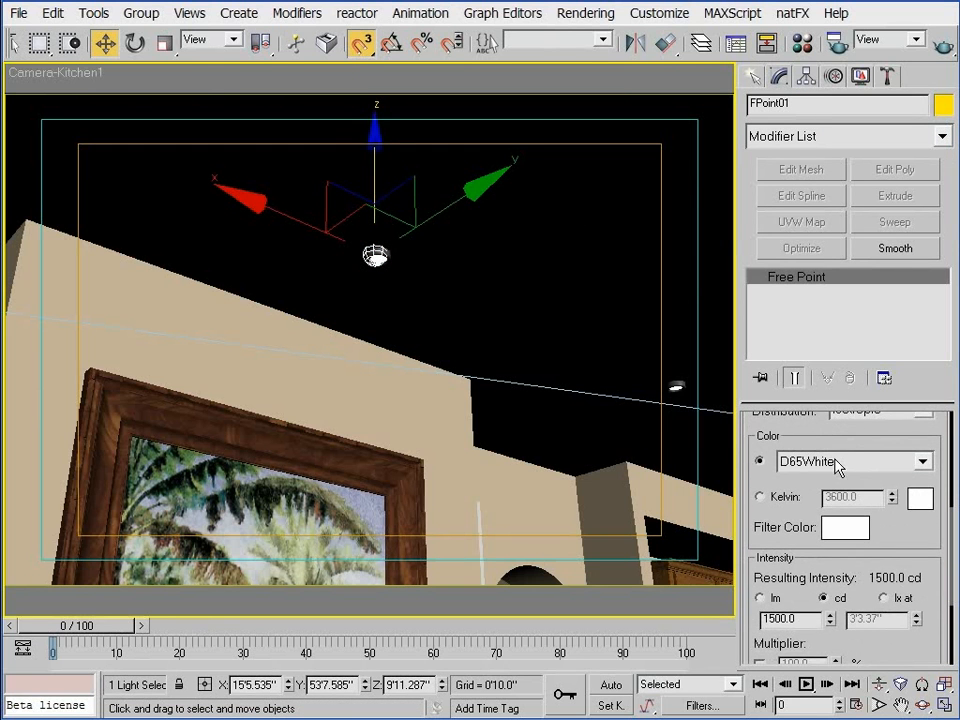
{"action": "left_click", "coordinate": [838, 466]}
{"action": "left_click_drag", "start_coordinate": [928, 533], "coordinate": [933, 485]}
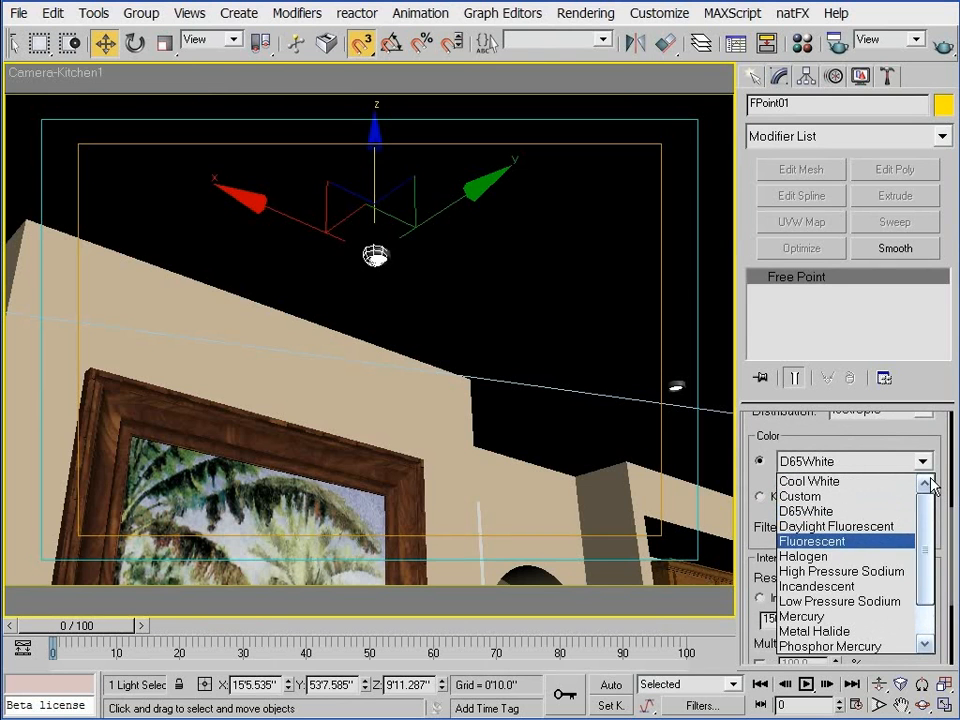
{"action": "left_click", "coordinate": [818, 481]}
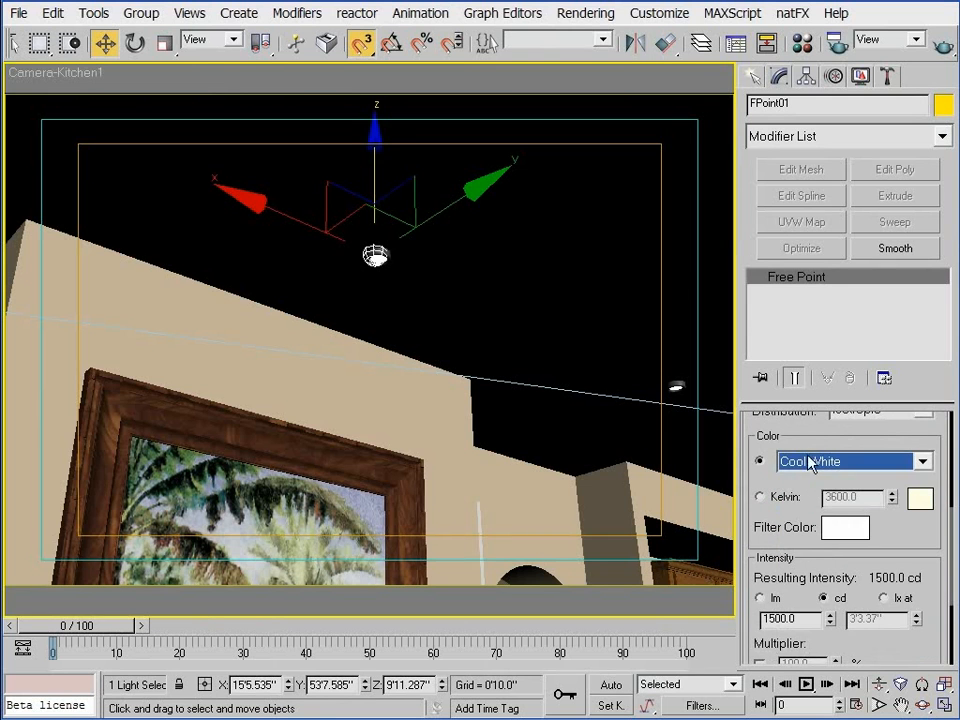
{"action": "left_click_drag", "start_coordinate": [810, 437], "coordinate": [816, 549]}
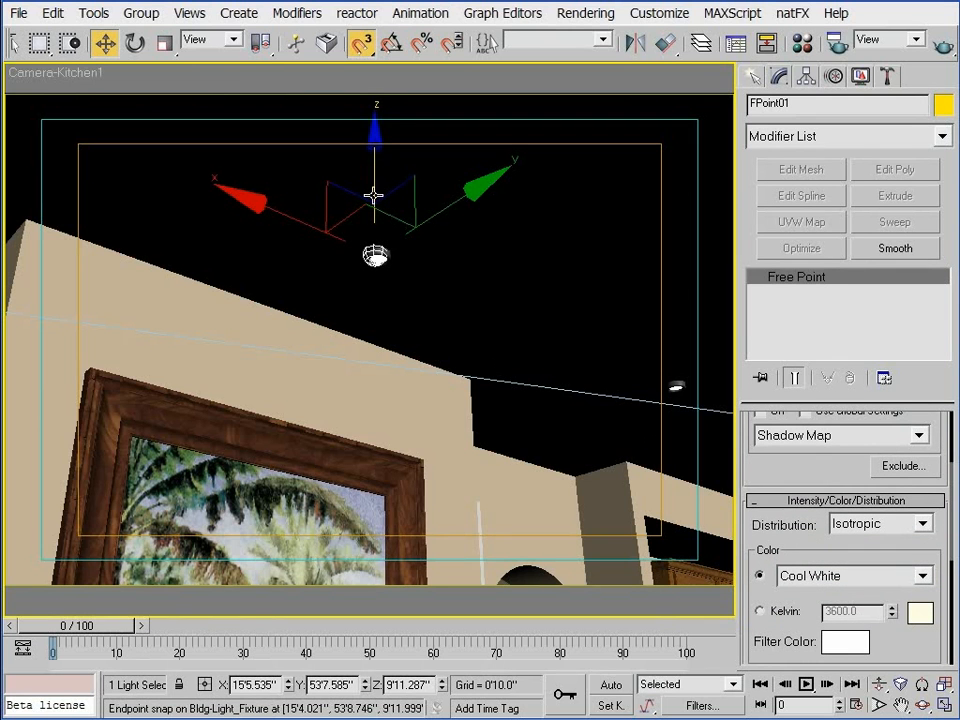
Turn off snapping, lower the Free Point light to a height of about 9'7", and center it on the fixture ring in the Top view
{"action": "left_click", "coordinate": [363, 43]}
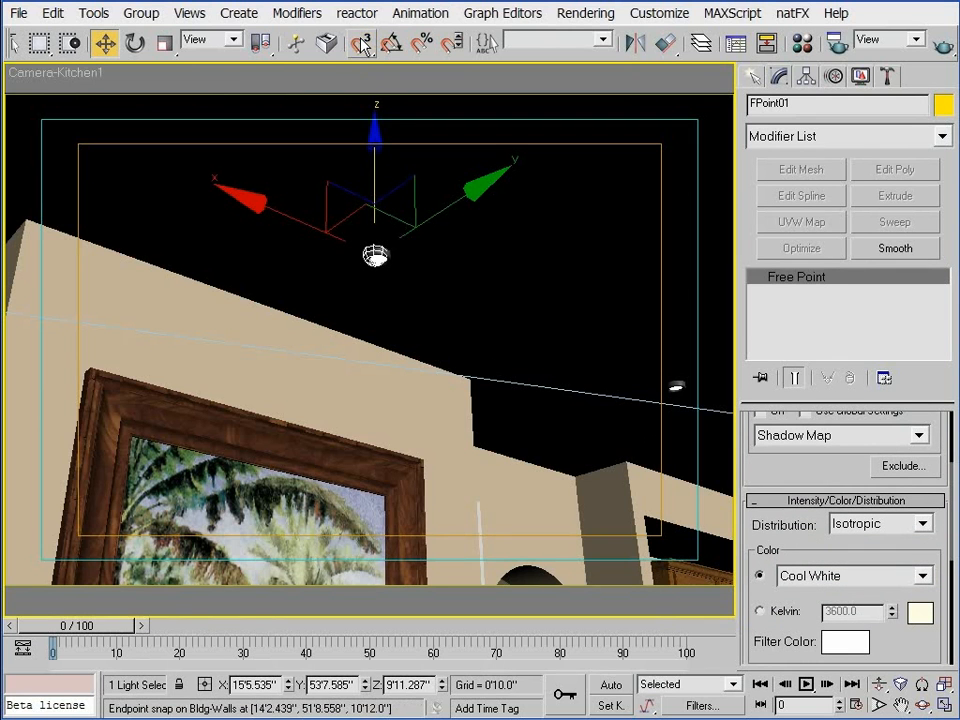
{"action": "left_click_drag", "start_coordinate": [377, 156], "coordinate": [366, 177]}
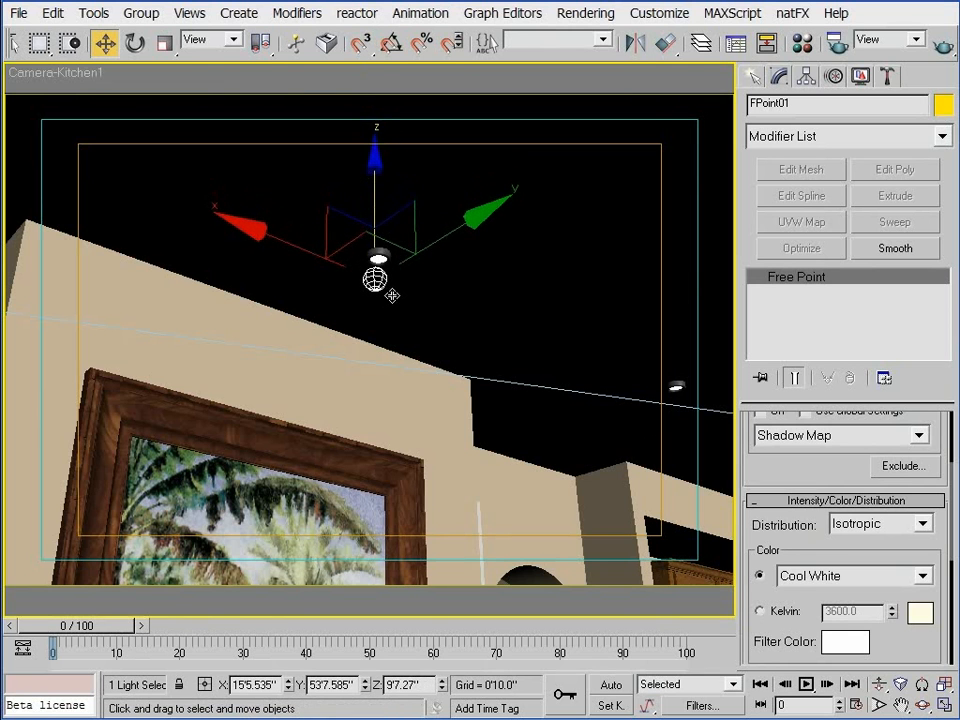
{"action": "key", "text": "t"}
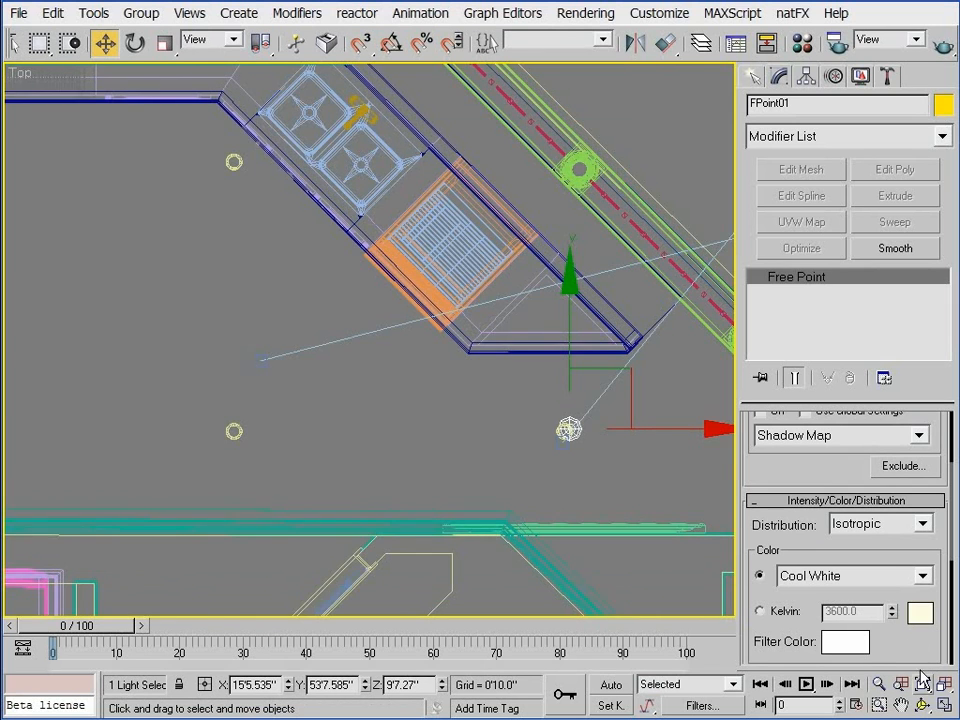
{"action": "key", "text": "z"}
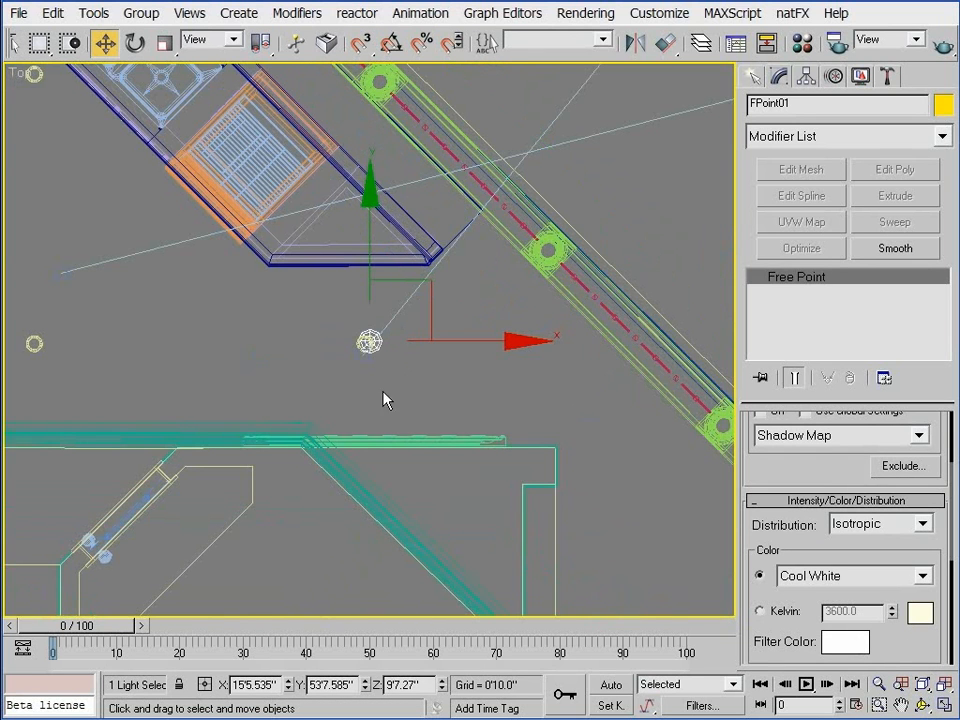
{"action": "scroll", "coordinate": [376, 370], "scroll_direction": "up", "scroll_amount": 3}
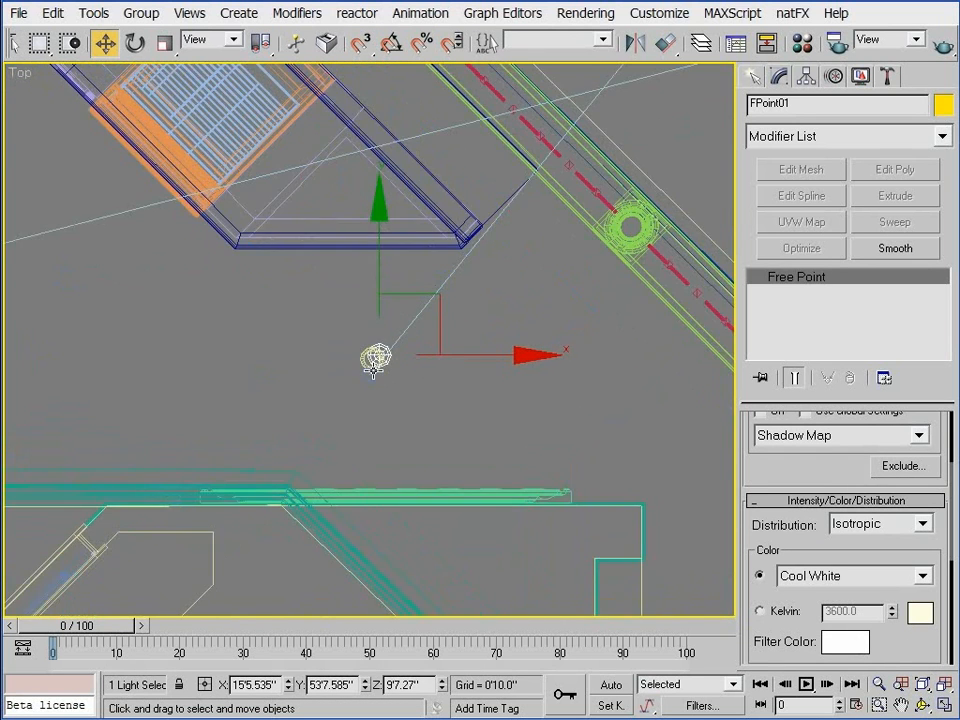
{"action": "scroll", "coordinate": [372, 357], "scroll_direction": "up", "scroll_amount": 5}
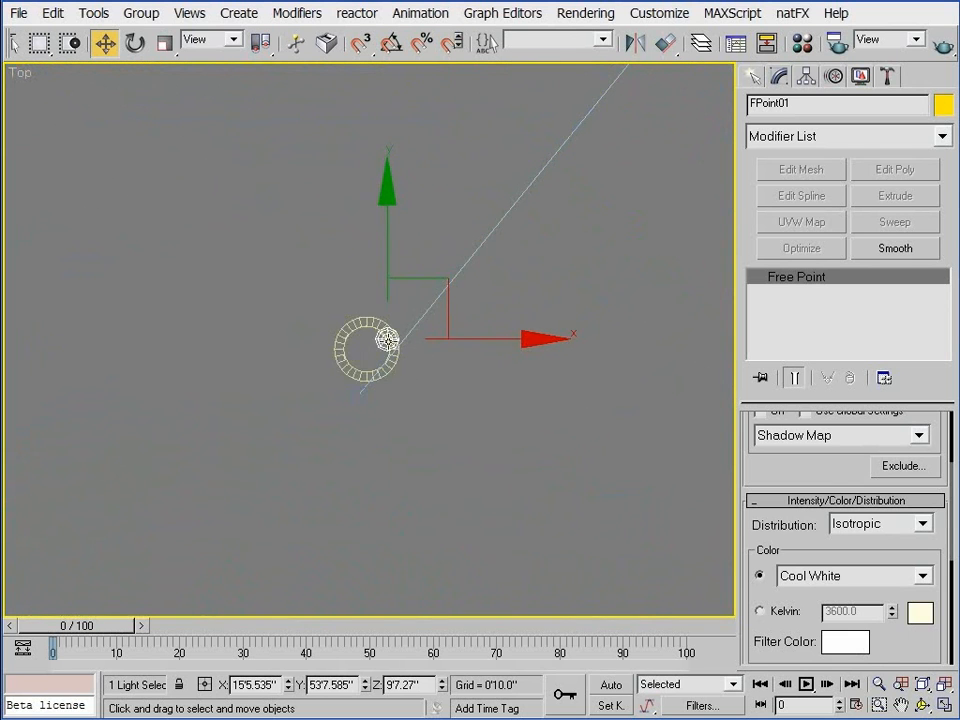
{"action": "scroll", "coordinate": [447, 300], "scroll_direction": "up", "scroll_amount": 6}
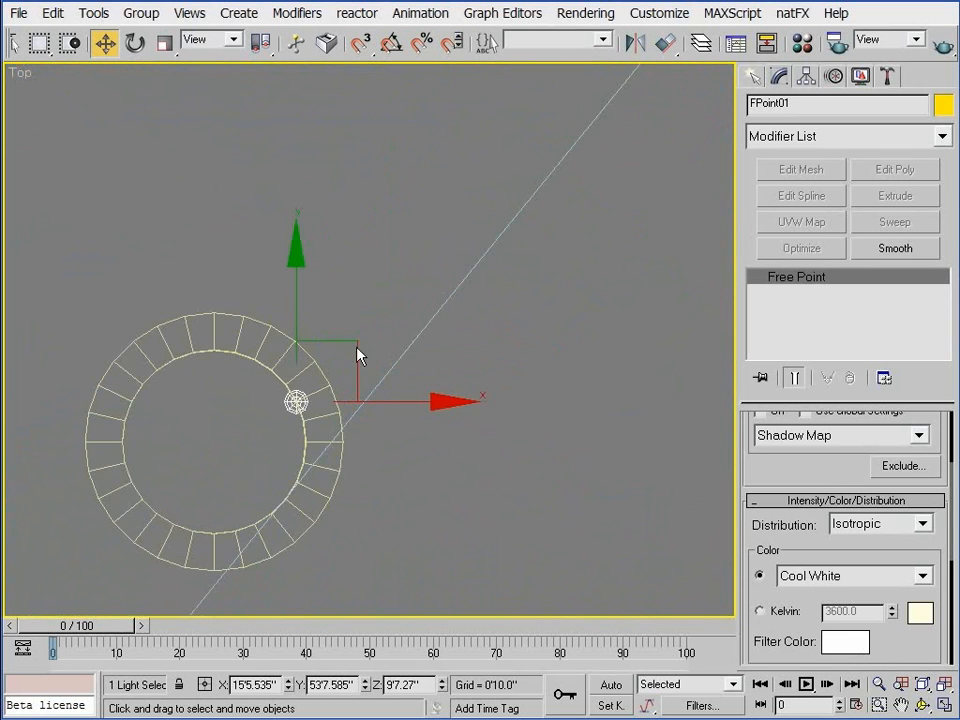
{"action": "middle_click_drag", "start_coordinate": [311, 381], "coordinate": [421, 313]}
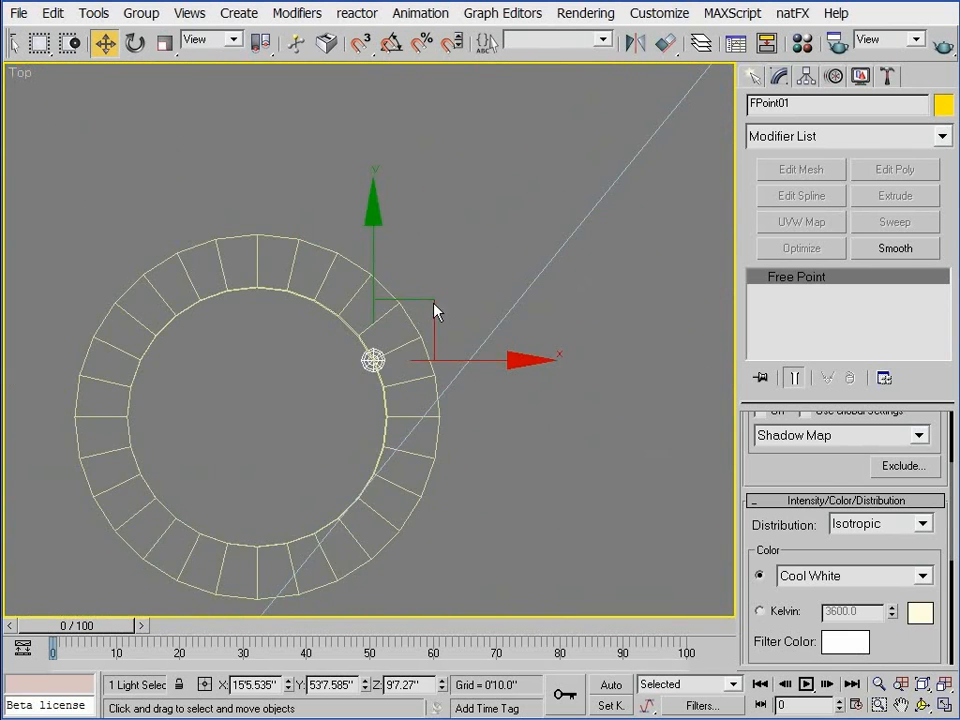
{"action": "left_click_drag", "start_coordinate": [392, 321], "coordinate": [315, 353]}
In the Camera-Kitchen1 view, lower the Free Point light farther below the fixture to a height of about 8'10"
{"action": "key", "text": "c"}
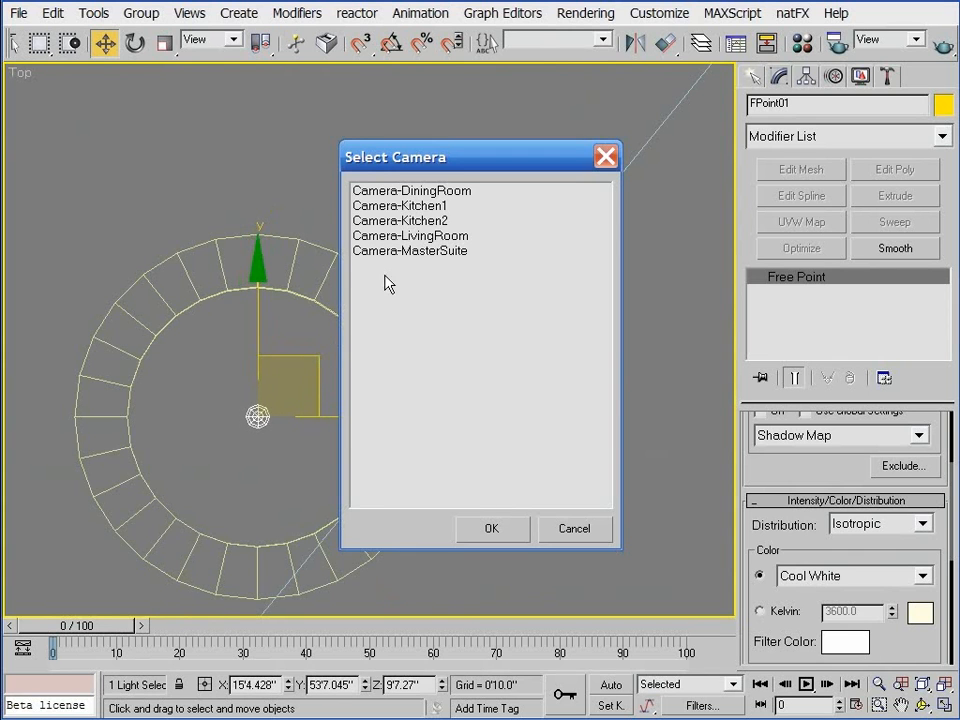
{"action": "double_click", "coordinate": [428, 206]}
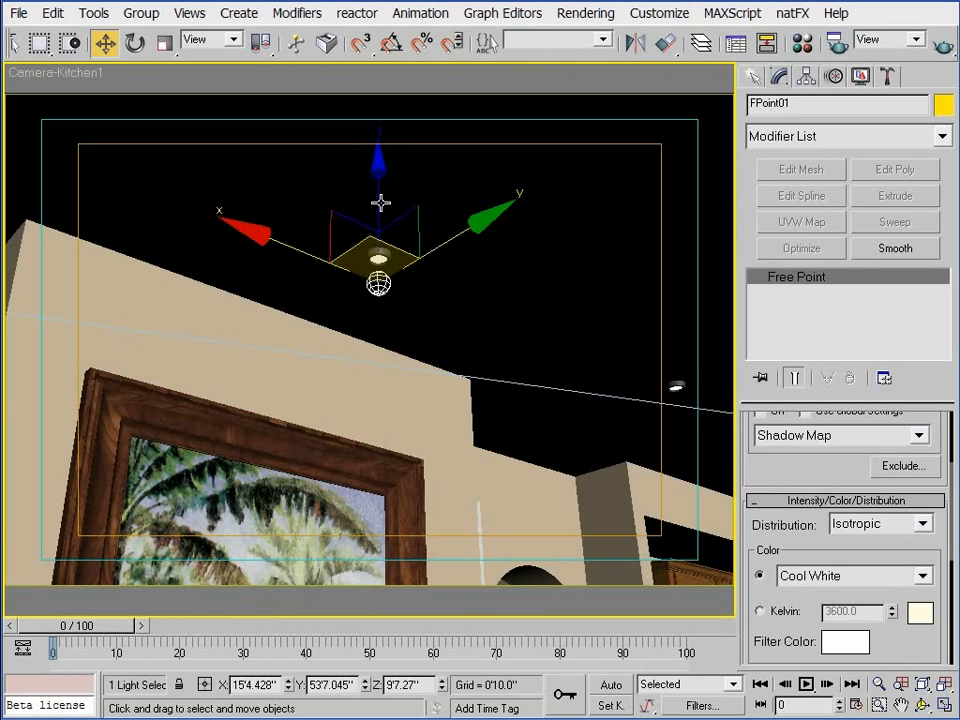
{"action": "left_click_drag", "start_coordinate": [380, 203], "coordinate": [363, 261]}
Enable the Free Point light's intensity multiplier and set it to 25%
{"action": "left_click_drag", "start_coordinate": [802, 471], "coordinate": [814, 229]}
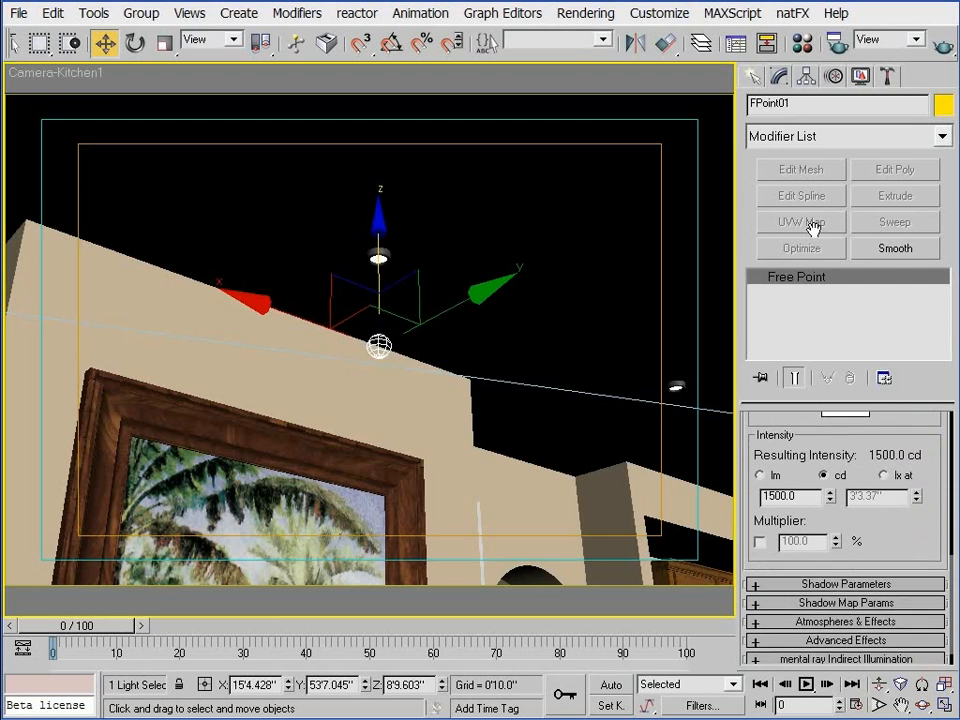
{"action": "left_click", "coordinate": [759, 541]}
{"action": "type", "text": "25"}
{"action": "key", "text": "Return"}
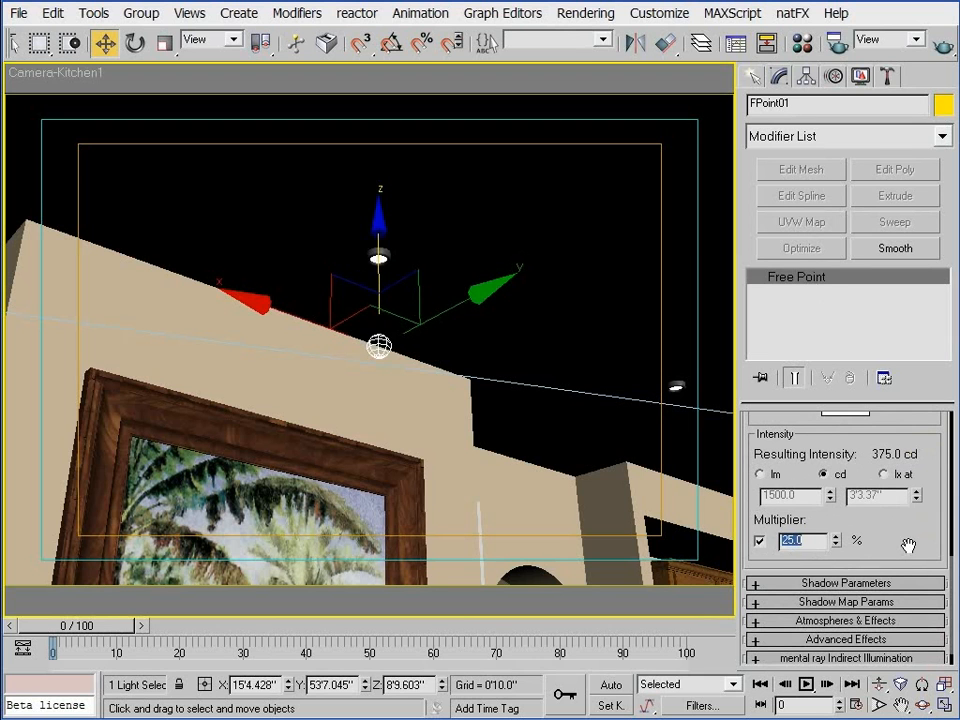
Turn on shadows for the Free Point light and set the shadow type to VRayShadow
{"action": "scroll", "coordinate": [908, 542], "scroll_direction": "up", "scroll_amount": 3}
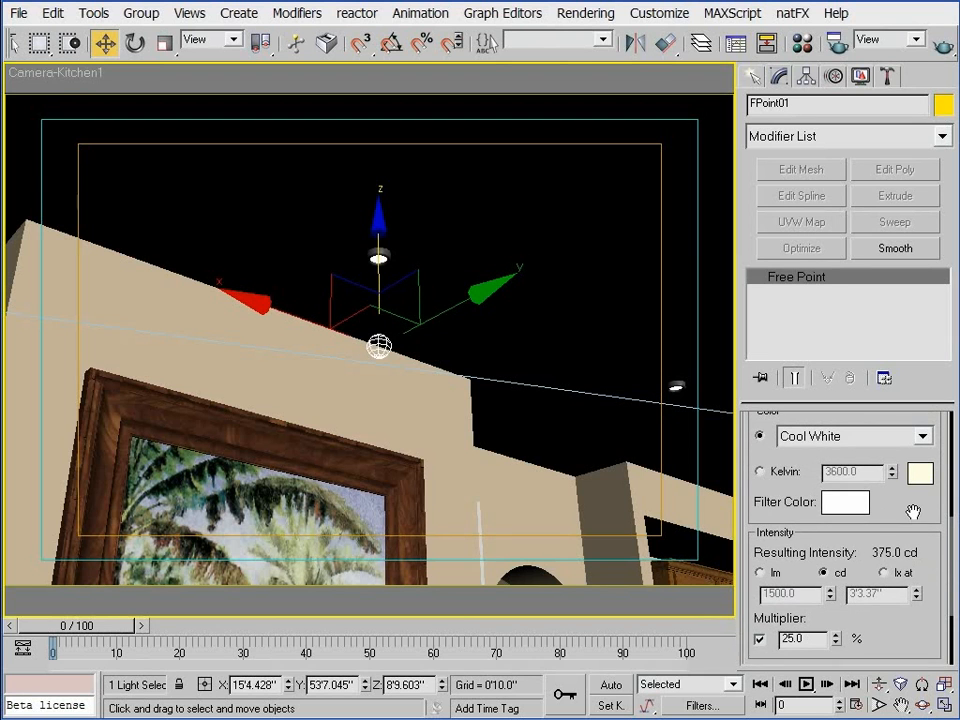
{"action": "left_click_drag", "start_coordinate": [912, 512], "coordinate": [912, 522]}
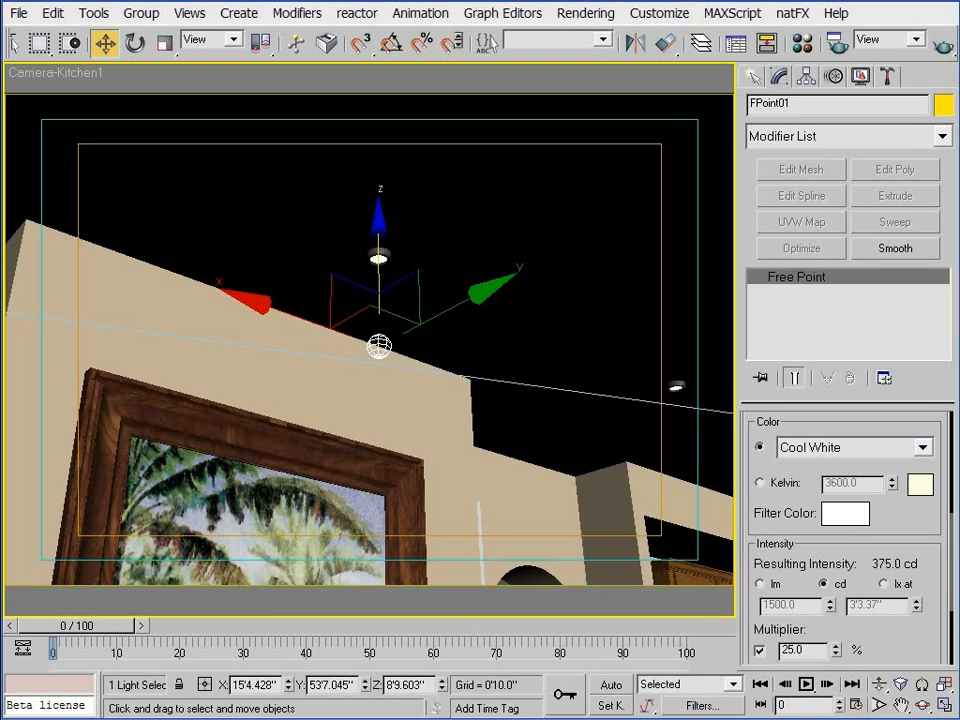
{"action": "left_click_drag", "start_coordinate": [893, 519], "coordinate": [896, 664]}
{"action": "left_click", "coordinate": [760, 428]}
{"action": "left_click", "coordinate": [840, 453]}
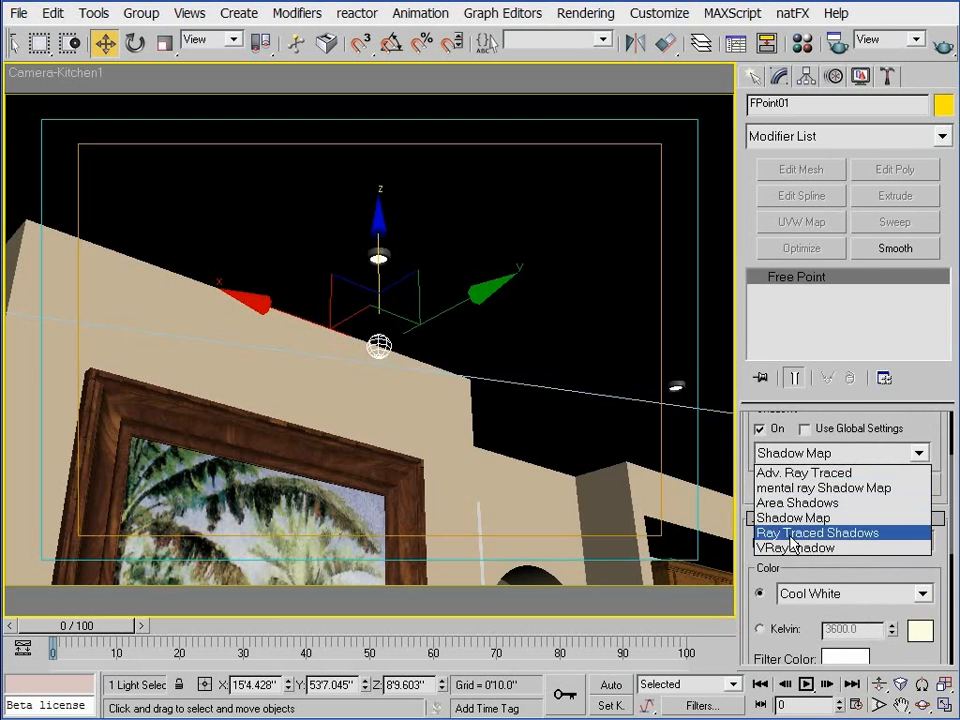
{"action": "left_click", "coordinate": [787, 548]}
{"action": "left_click_drag", "start_coordinate": [823, 506], "coordinate": [823, 553]}
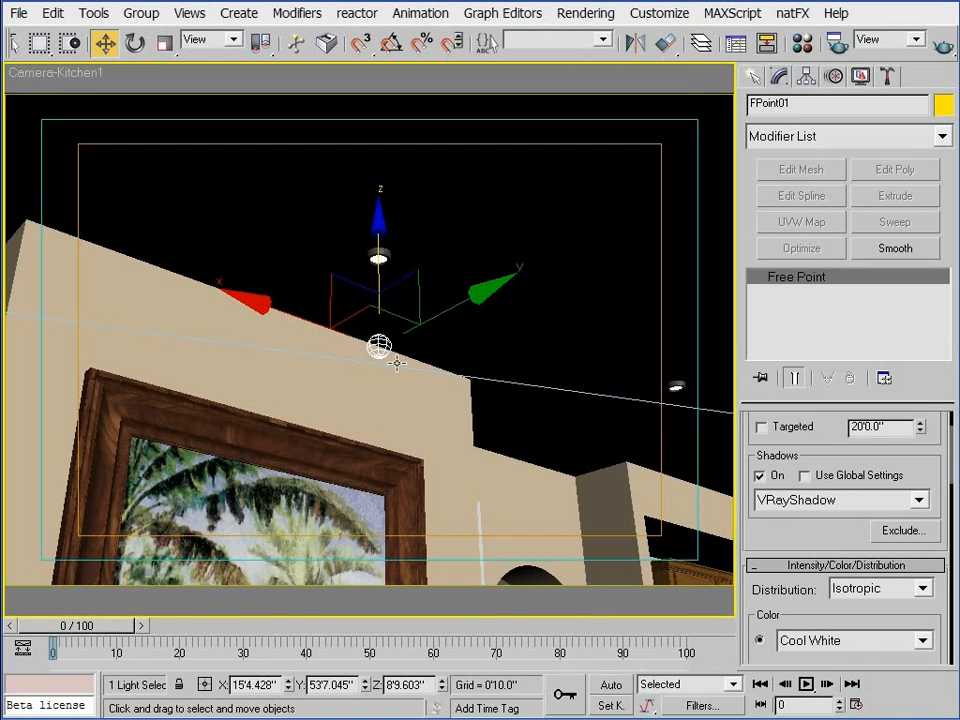
Examine the locations of the other ceiling fixtures around the kitchen in the Top view
{"action": "key", "text": "t"}
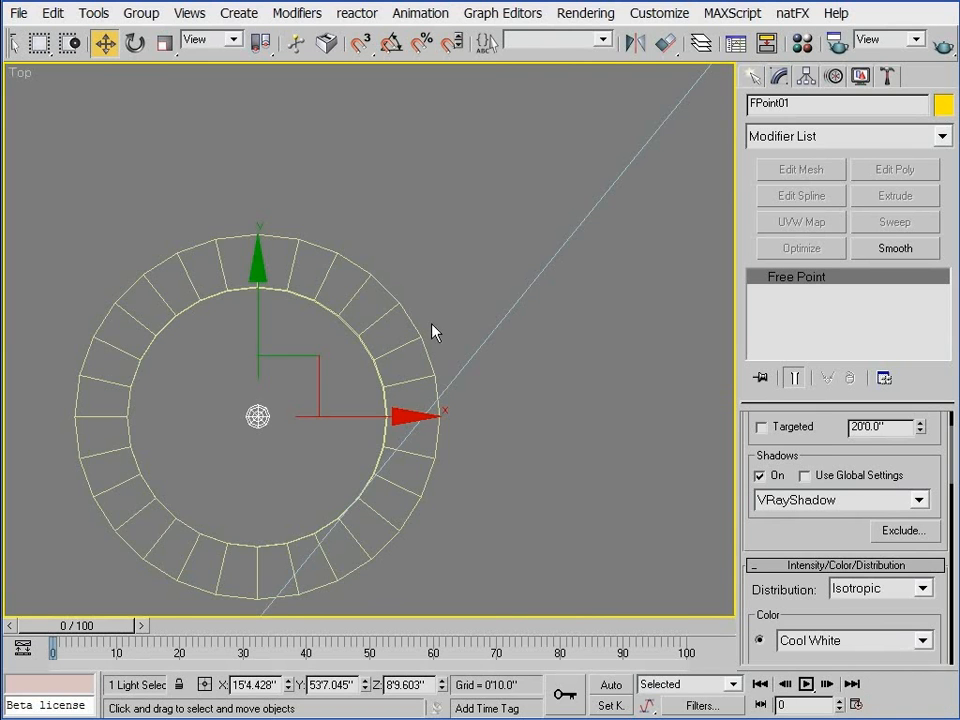
{"action": "scroll", "coordinate": [489, 393], "scroll_direction": "down", "scroll_amount": 6}
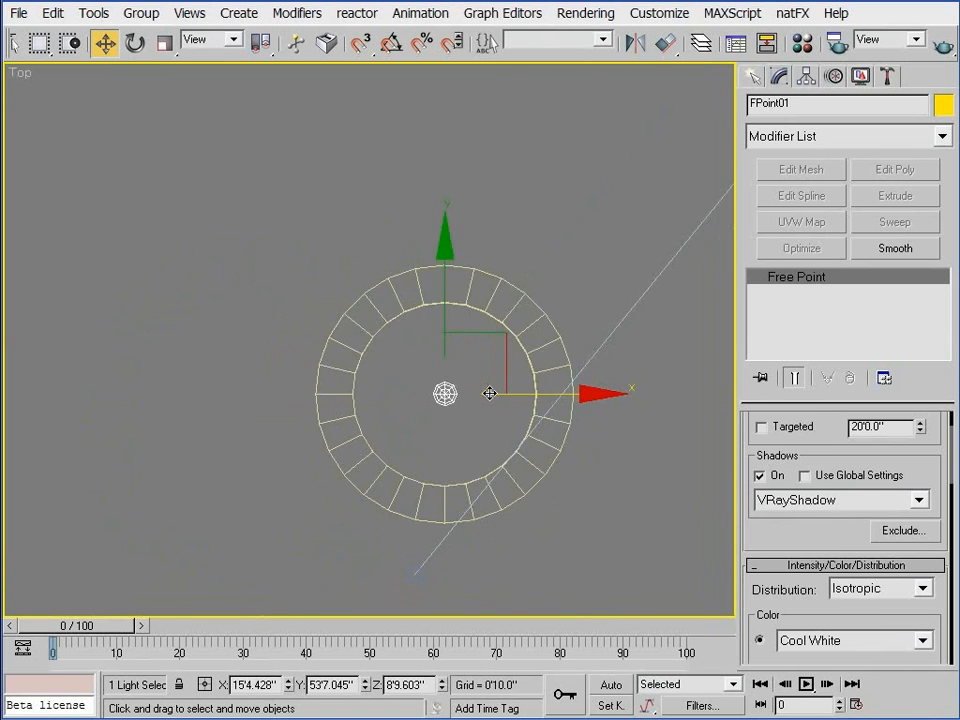
{"action": "scroll", "coordinate": [490, 395], "scroll_direction": "down", "scroll_amount": 5}
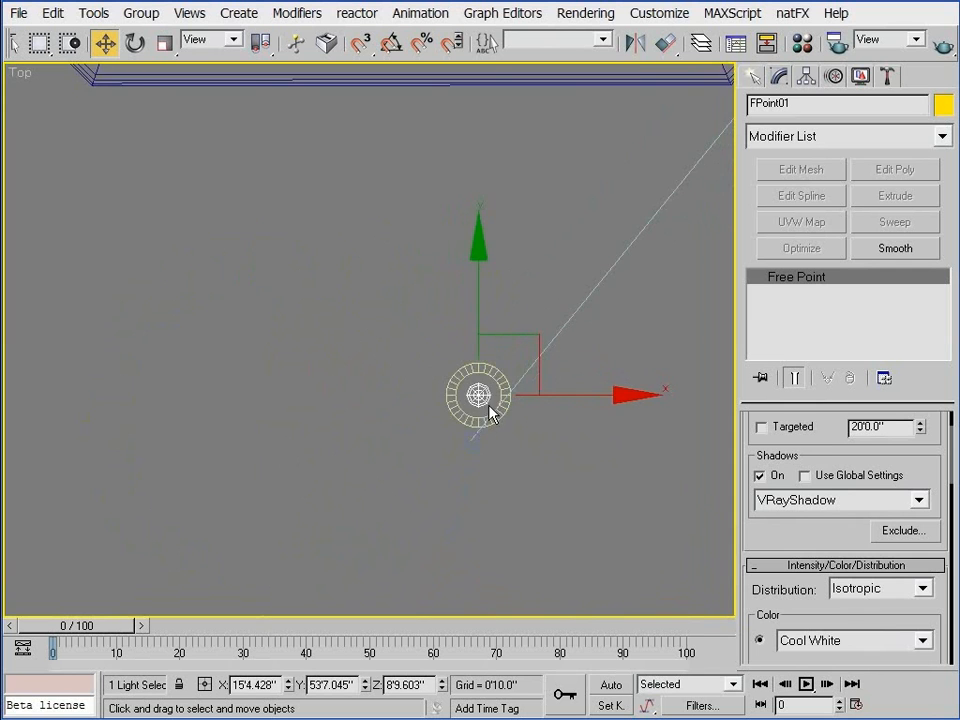
{"action": "scroll", "coordinate": [345, 516], "scroll_direction": "down", "scroll_amount": 5}
{"action": "middle_click_drag", "start_coordinate": [344, 516], "coordinate": [558, 281]}
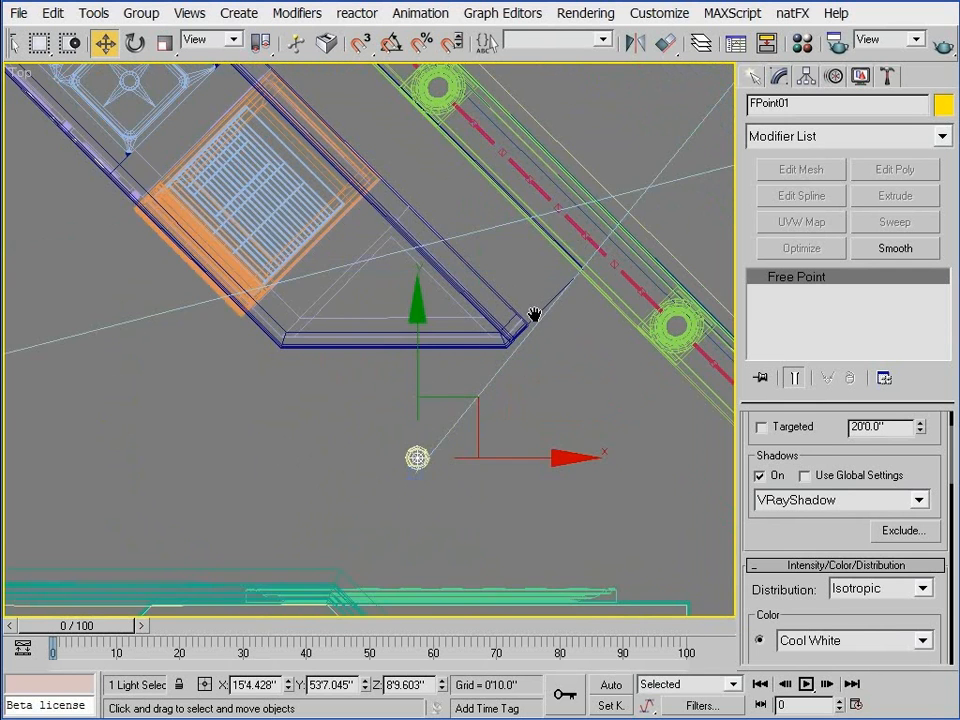
{"action": "scroll", "coordinate": [401, 514], "scroll_direction": "down", "scroll_amount": 2}
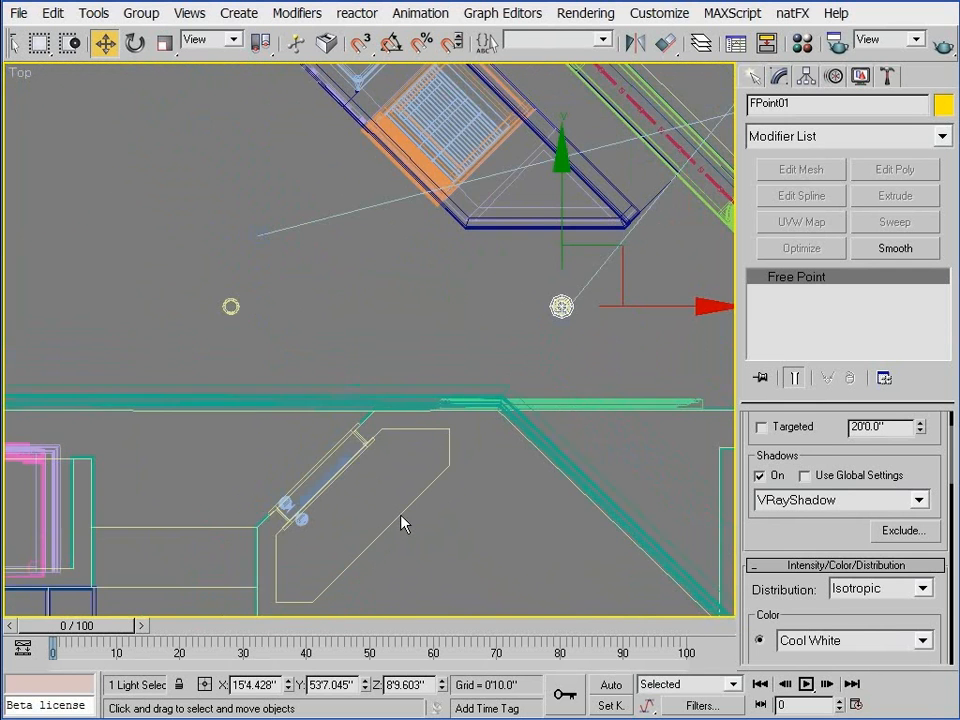
{"action": "middle_click_drag", "start_coordinate": [482, 370], "coordinate": [571, 195]}
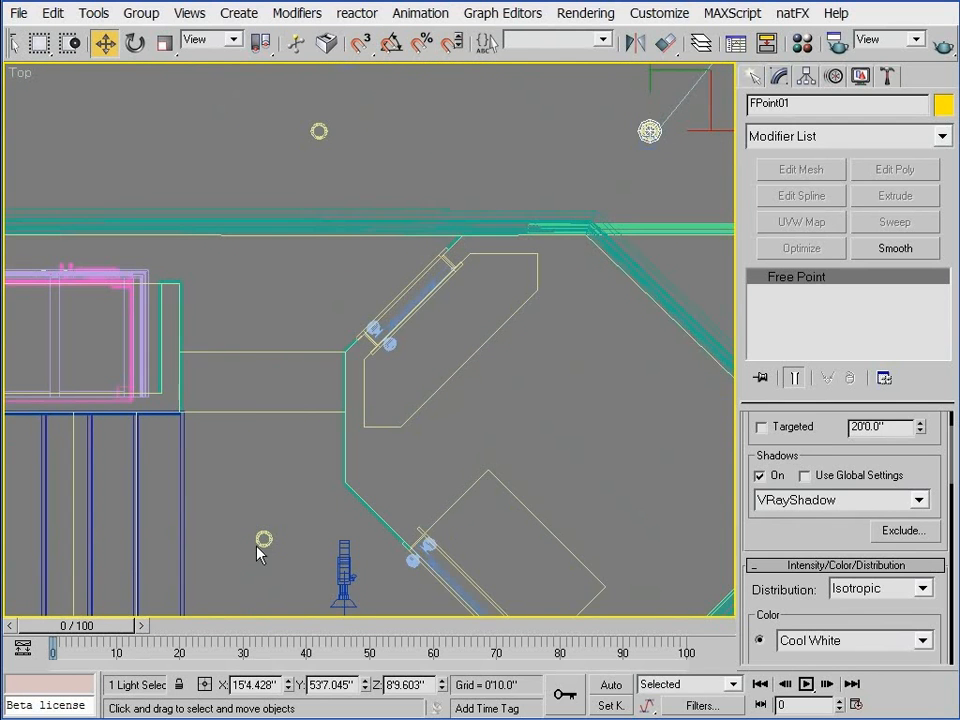
{"action": "middle_click_drag", "start_coordinate": [539, 318], "coordinate": [640, 283]}
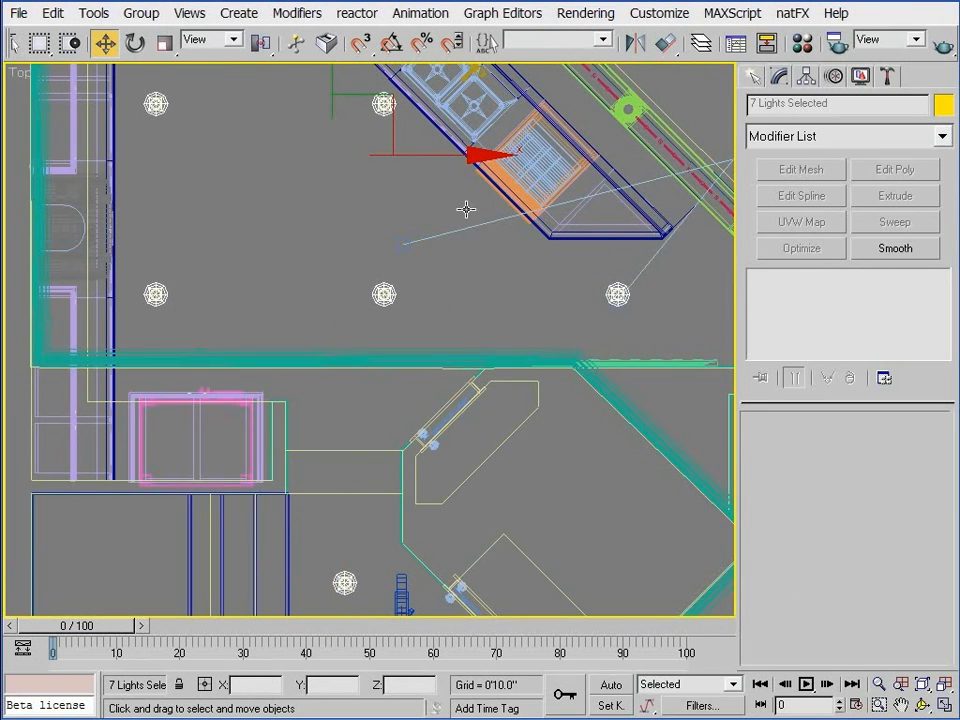
Select the FPoint05new light by name and show the scene through Camera-Kitchen2
{"action": "key", "text": "h"}
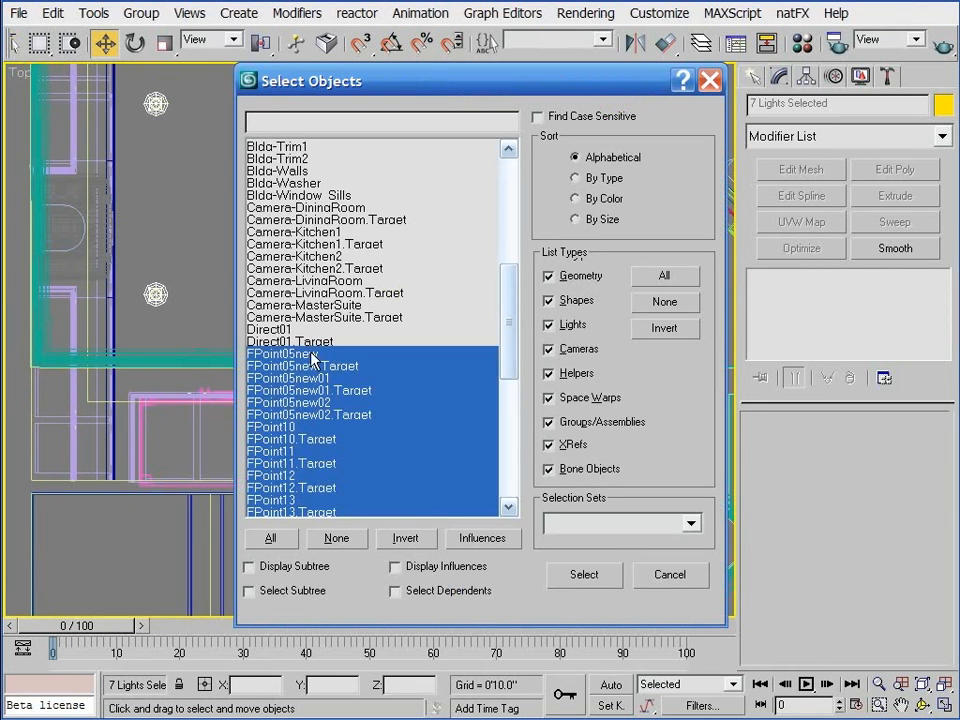
{"action": "left_click", "coordinate": [316, 355]}
{"action": "key", "text": "Return"}
{"action": "left_click_drag", "start_coordinate": [814, 606], "coordinate": [822, 463]}
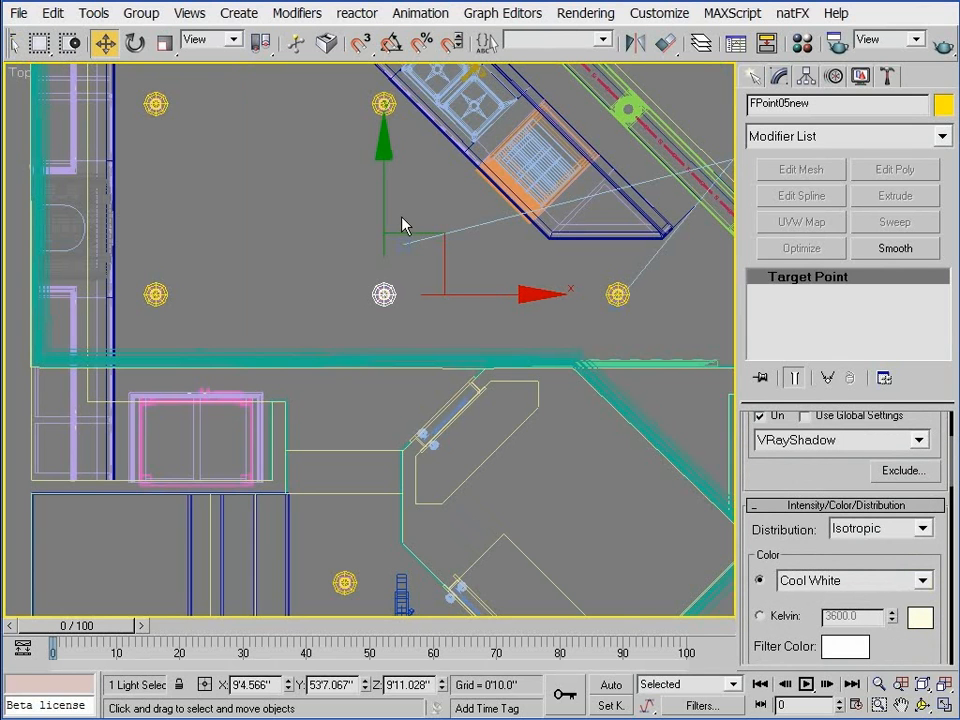
{"action": "key", "text": "c"}
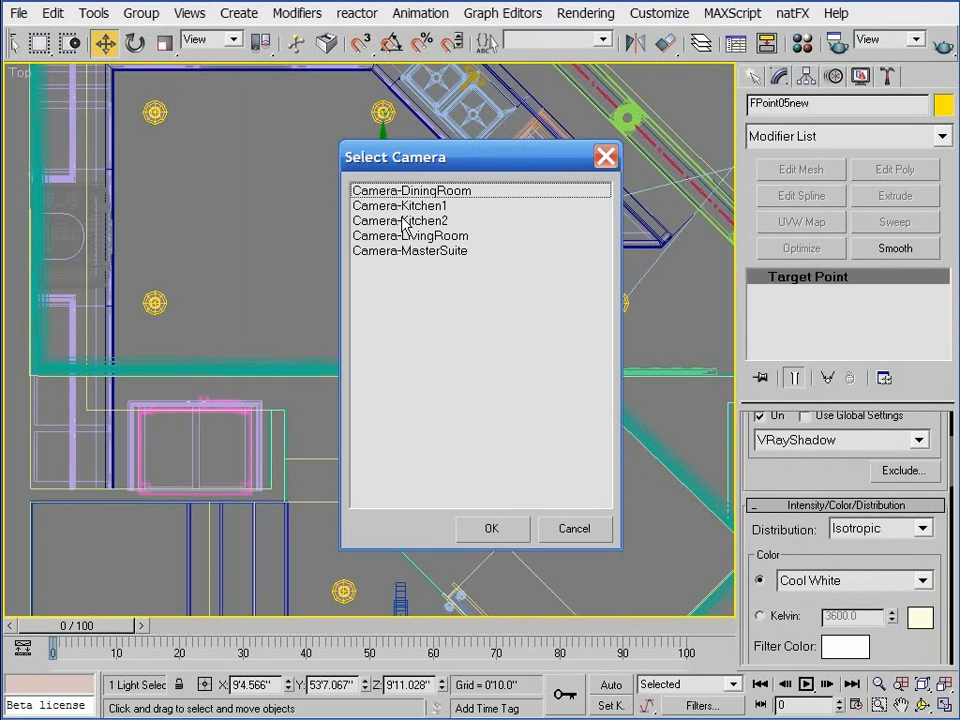
{"action": "double_click", "coordinate": [401, 220]}
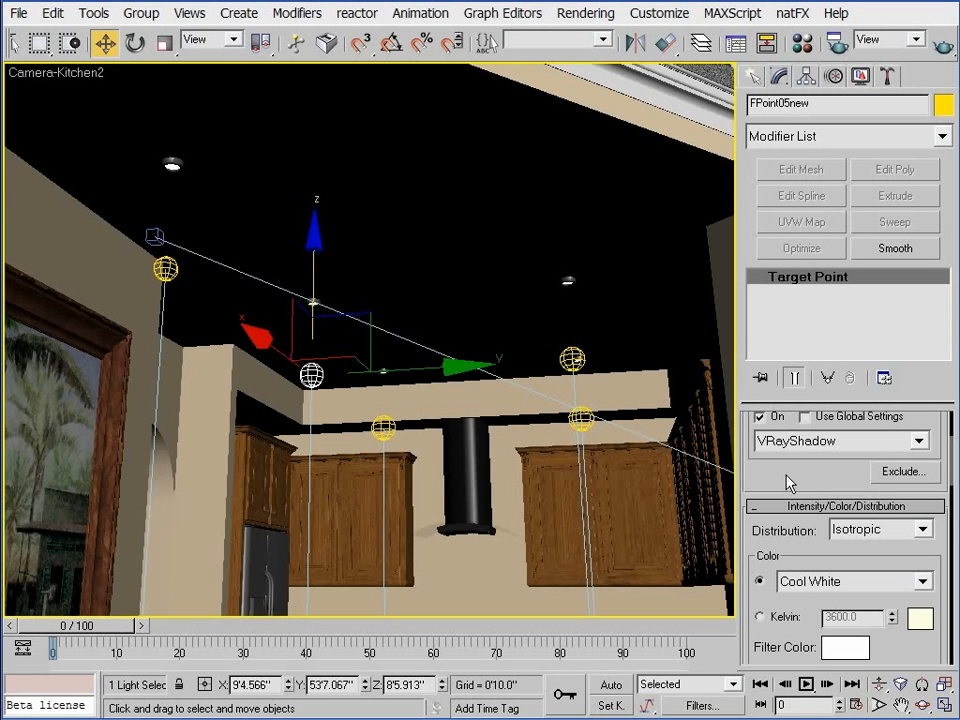
Change the FPoint05new light's distribution to Spotlight
{"action": "left_click_drag", "start_coordinate": [793, 469], "coordinate": [795, 393]}
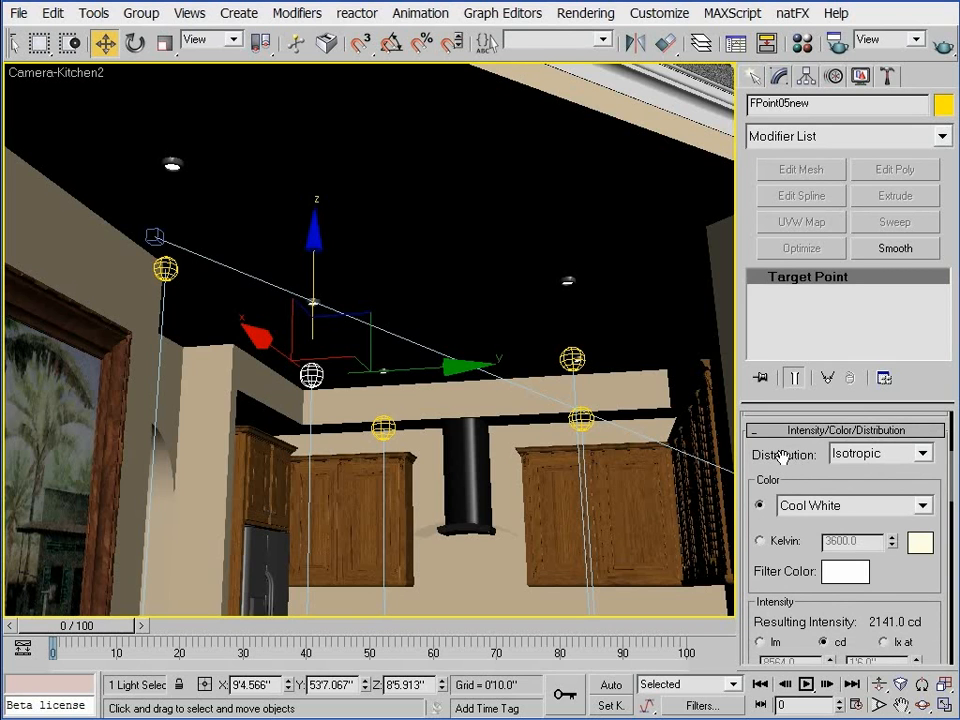
{"action": "left_click", "coordinate": [883, 457]}
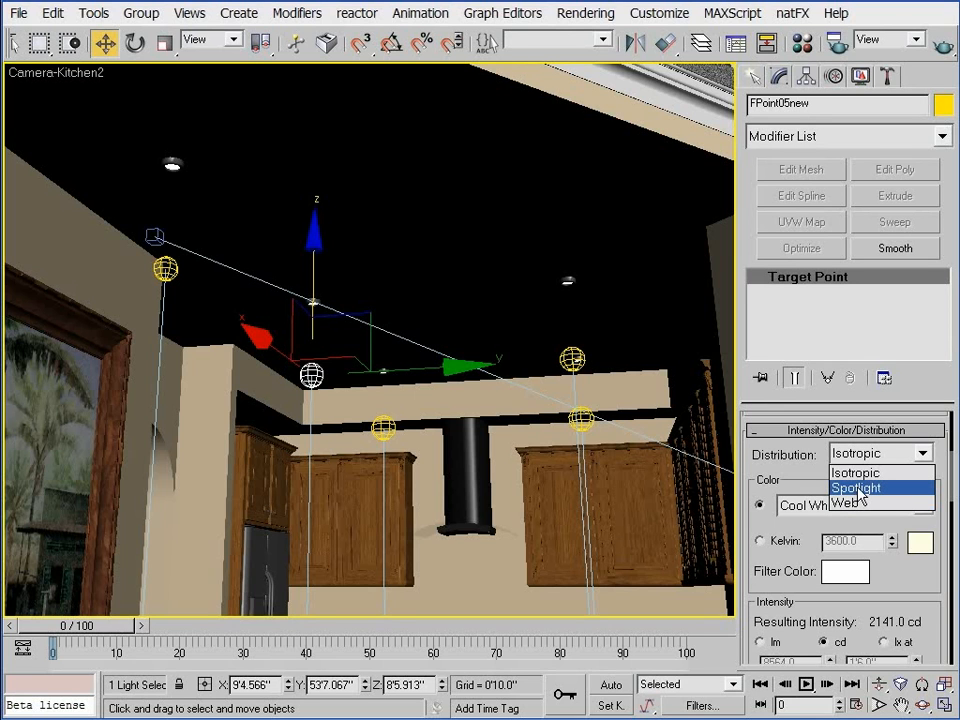
{"action": "left_click", "coordinate": [856, 488]}
Set the FPoint05new light's intensity multiplier to 100%
{"action": "scroll", "coordinate": [938, 574], "scroll_direction": "up", "scroll_amount": 5}
{"action": "scroll", "coordinate": [865, 461], "scroll_direction": "up", "scroll_amount": 2}
{"action": "left_click_drag", "start_coordinate": [808, 508], "coordinate": [714, 518]}
{"action": "type", "text": "100"}
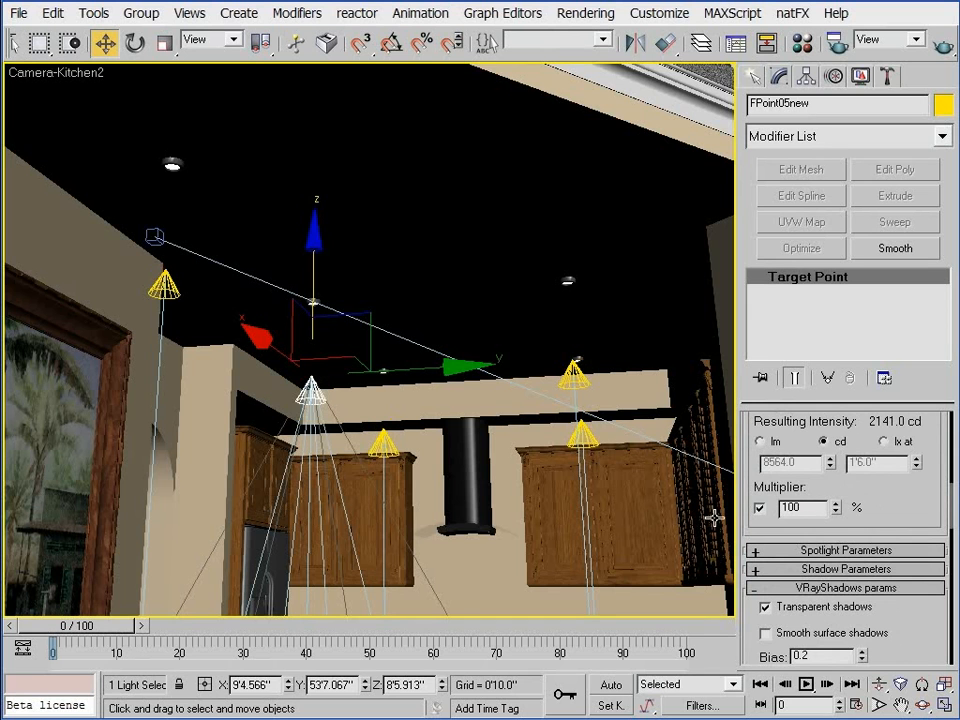
{"action": "key", "text": "Return"}
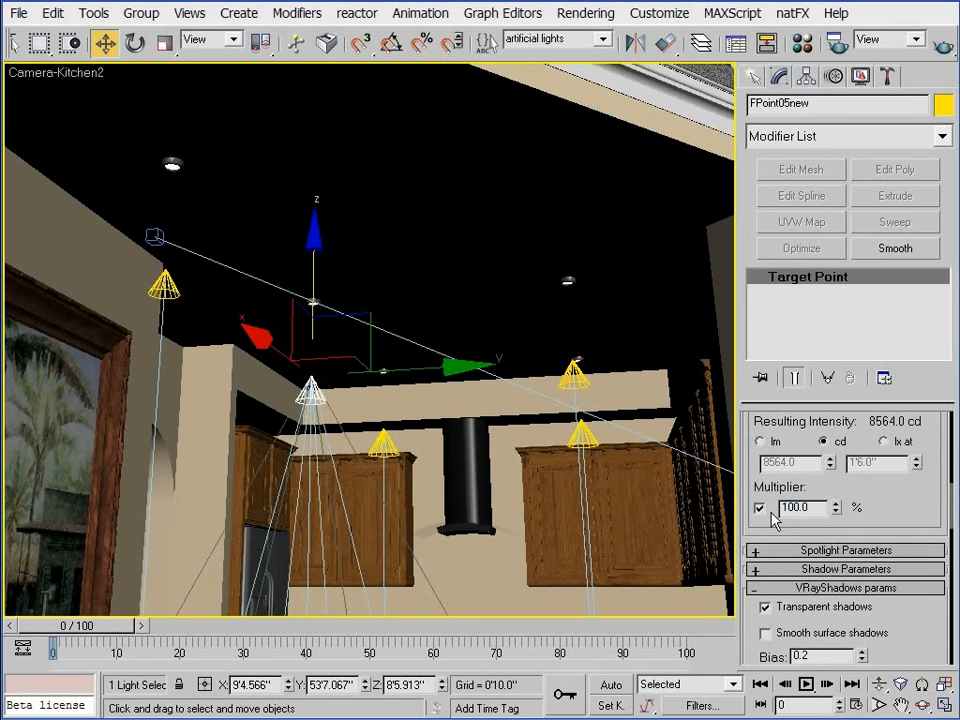
Select all FPoint lights and their targets by name and raise them to the ceiling fixtures, at about 9'11" high
{"action": "type", "text": "h"}
{"action": "type", "text": "f"}
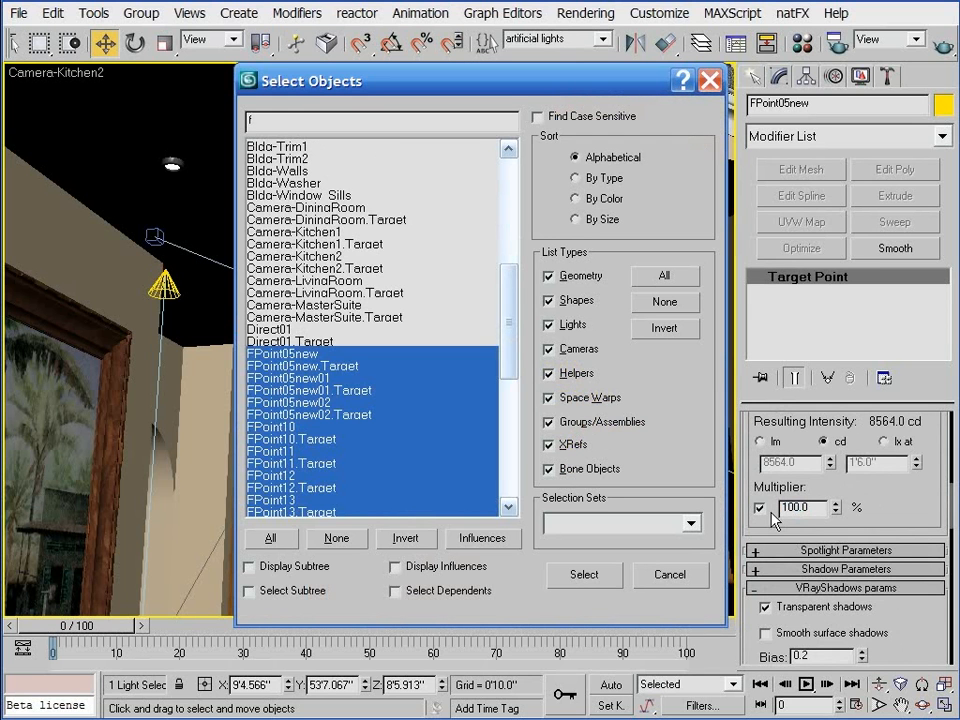
{"action": "key", "text": "Return"}
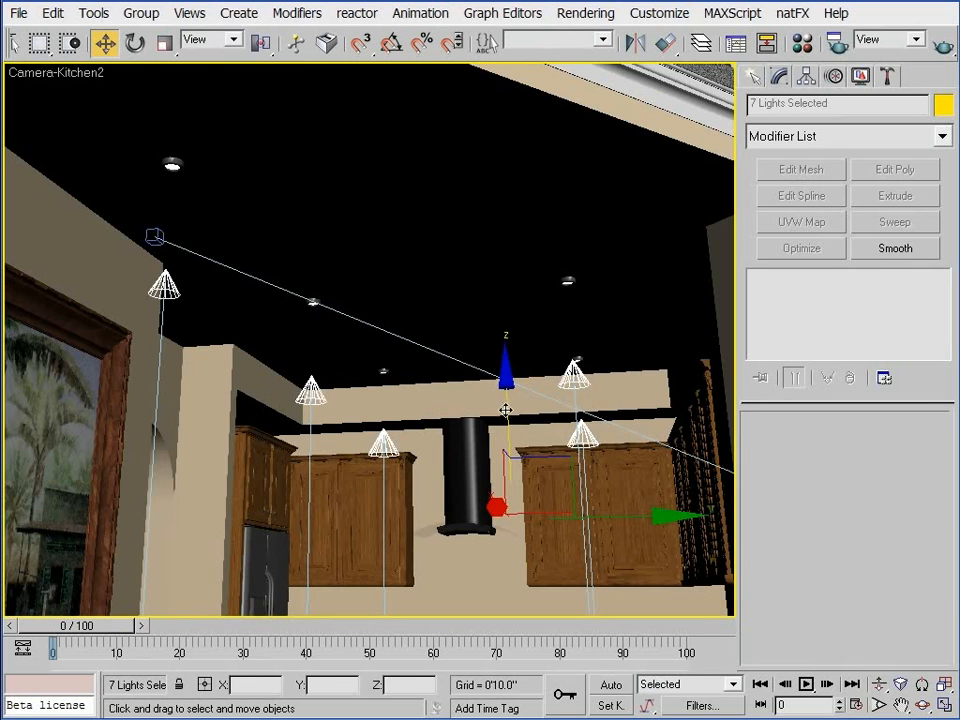
{"action": "left_click_drag", "start_coordinate": [505, 410], "coordinate": [508, 335]}
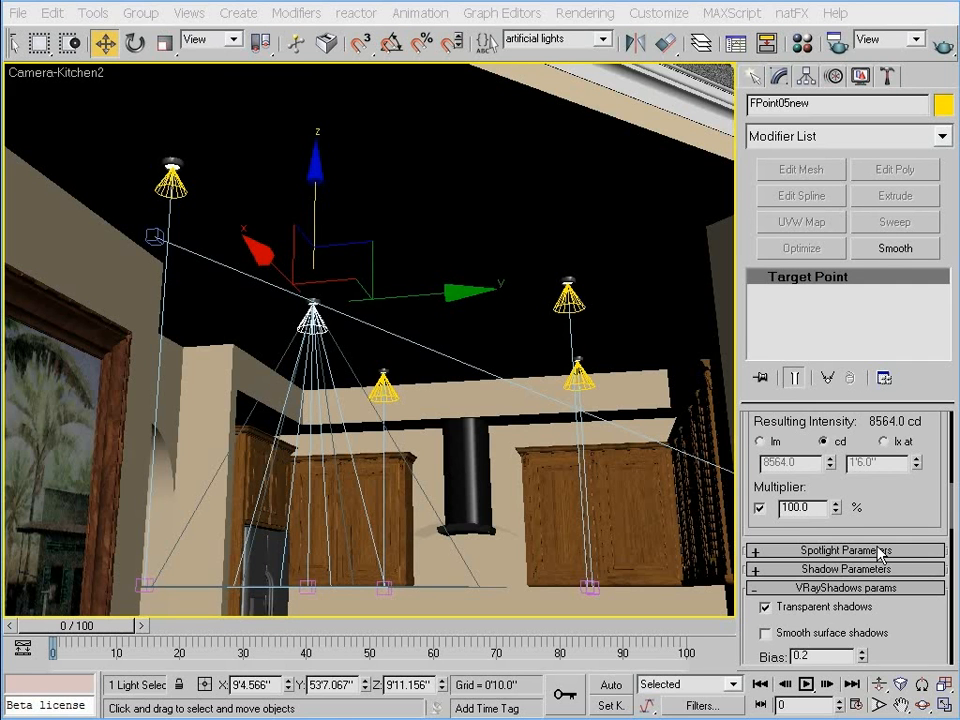
Set the FPoint05new light's Falloff/Field angle to 170 in its spotlight parameters
{"action": "left_click", "coordinate": [878, 551]}
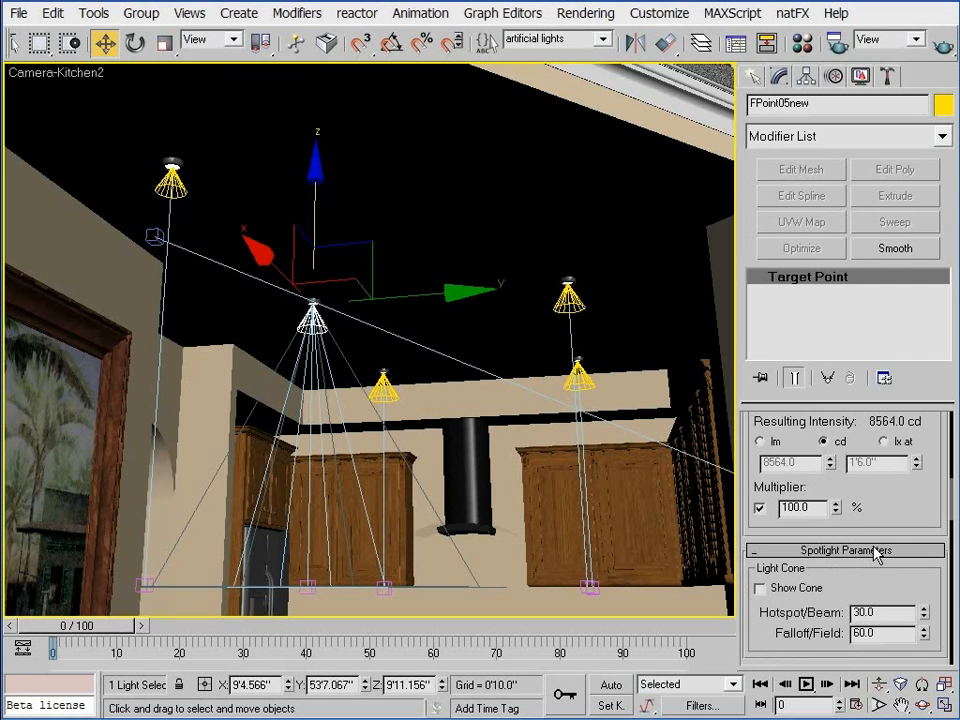
{"action": "left_click_drag", "start_coordinate": [874, 579], "coordinate": [876, 455]}
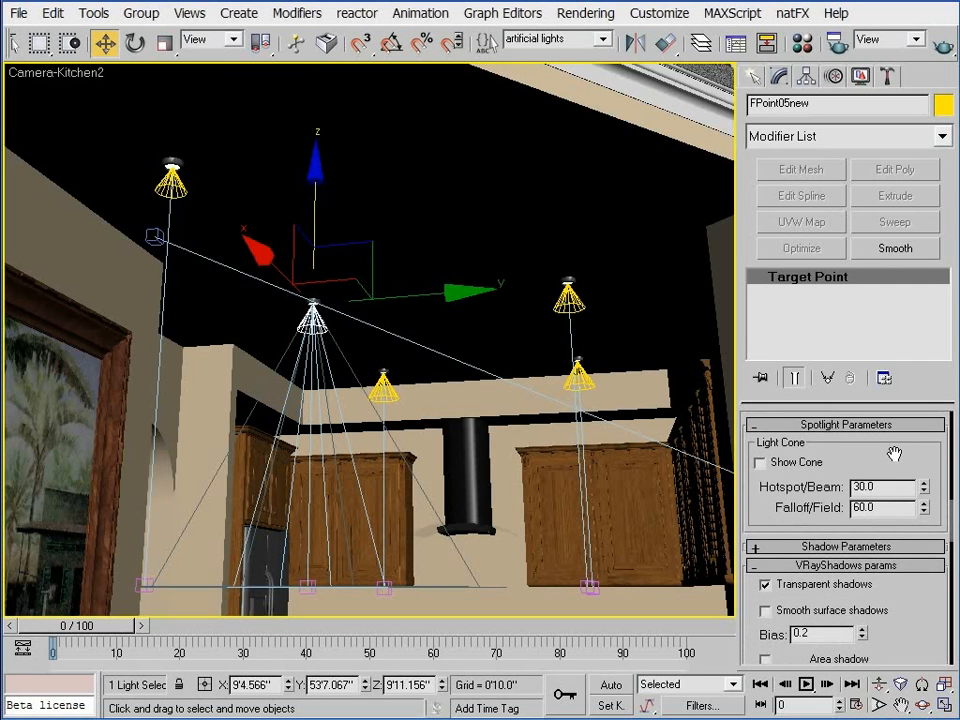
{"action": "double_click", "coordinate": [855, 508]}
{"action": "mouse_move", "coordinate": [930, 516]}
{"action": "left_mouse_down"}
{"action": "mouse_move", "coordinate": [928, 539]}
{"action": "mouse_move", "coordinate": [922, 482]}
{"action": "mouse_move", "coordinate": [922, 516]}
{"action": "left_mouse_up"}
{"action": "mouse_move", "coordinate": [923, 486]}
{"action": "left_mouse_down"}
{"action": "mouse_move", "coordinate": [921, 510]}
{"action": "mouse_move", "coordinate": [923, 495]}
{"action": "left_mouse_up"}
{"action": "left_click_drag", "start_coordinate": [899, 507], "coordinate": [816, 512]}
{"action": "type", "text": "170"}
{"action": "key", "text": "Return"}
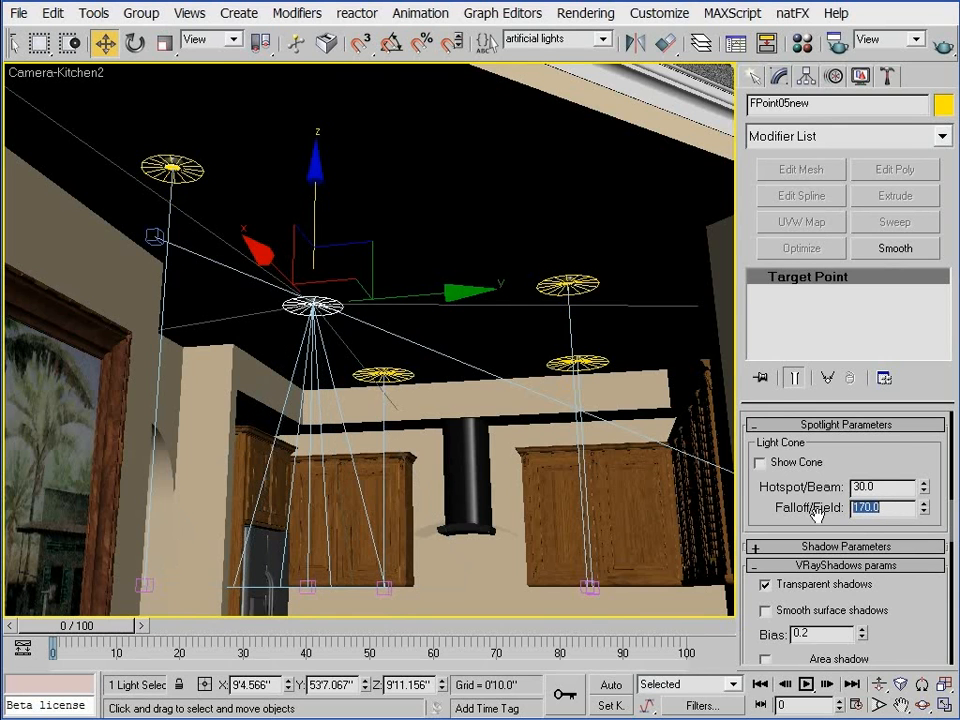
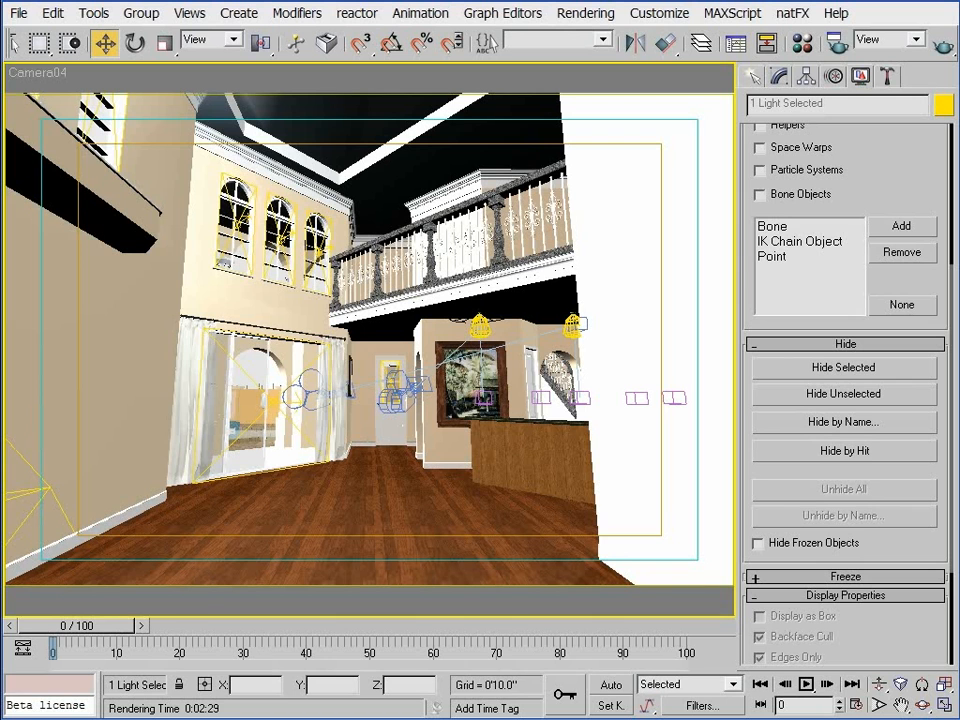
Change the V-Ray image sampler type to Adaptive QMC in the render settings
{"action": "key", "text": "F10"}
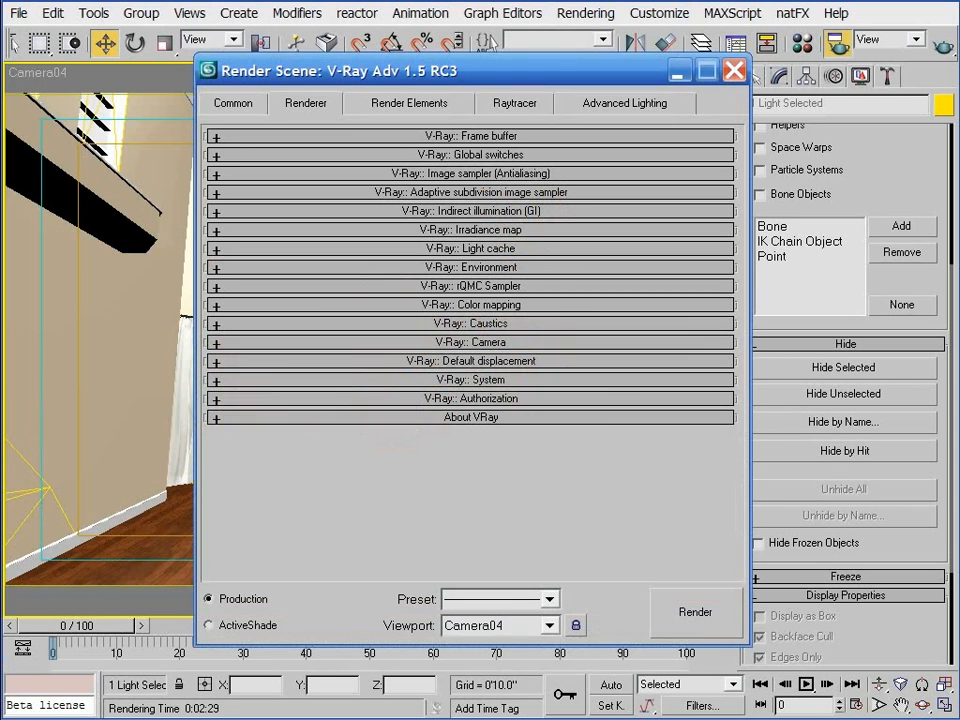
{"action": "left_click", "coordinate": [466, 174]}
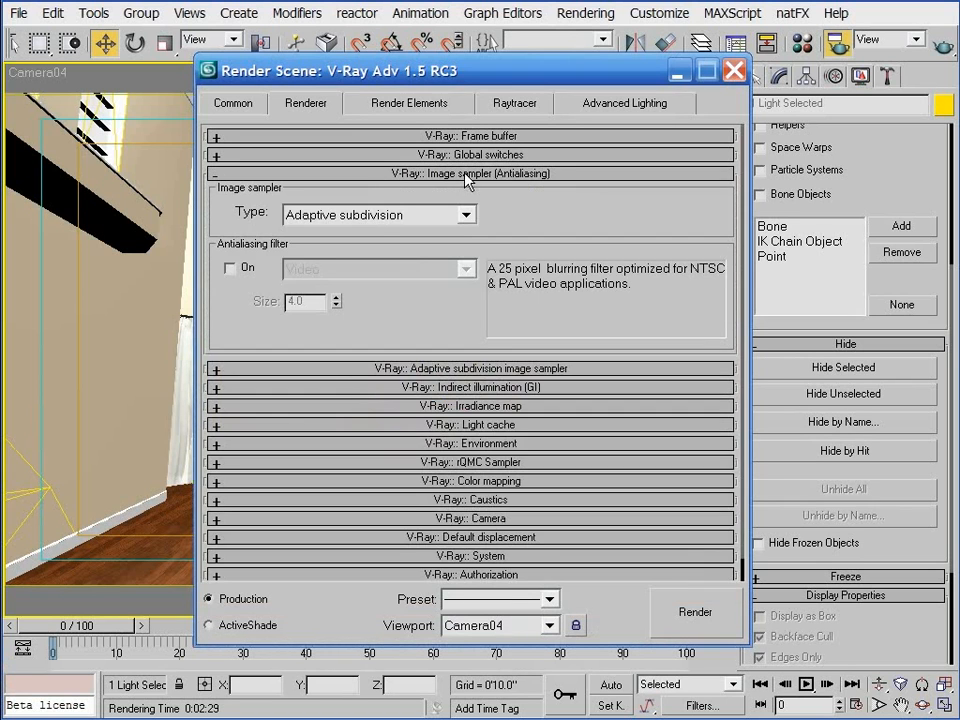
{"action": "left_click", "coordinate": [360, 224]}
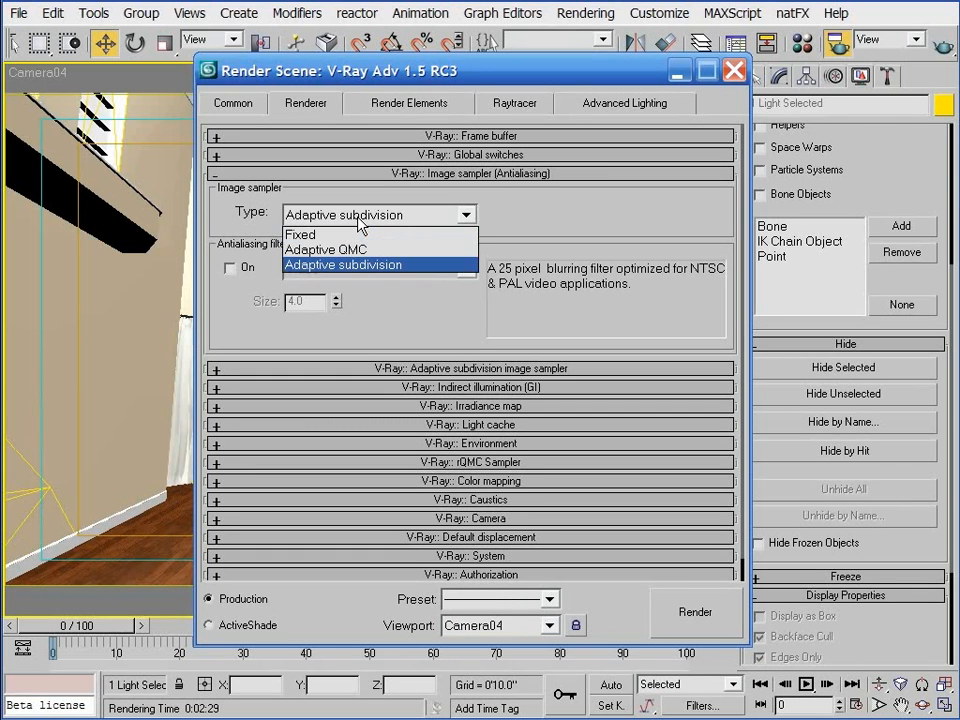
{"action": "left_click", "coordinate": [360, 224]}
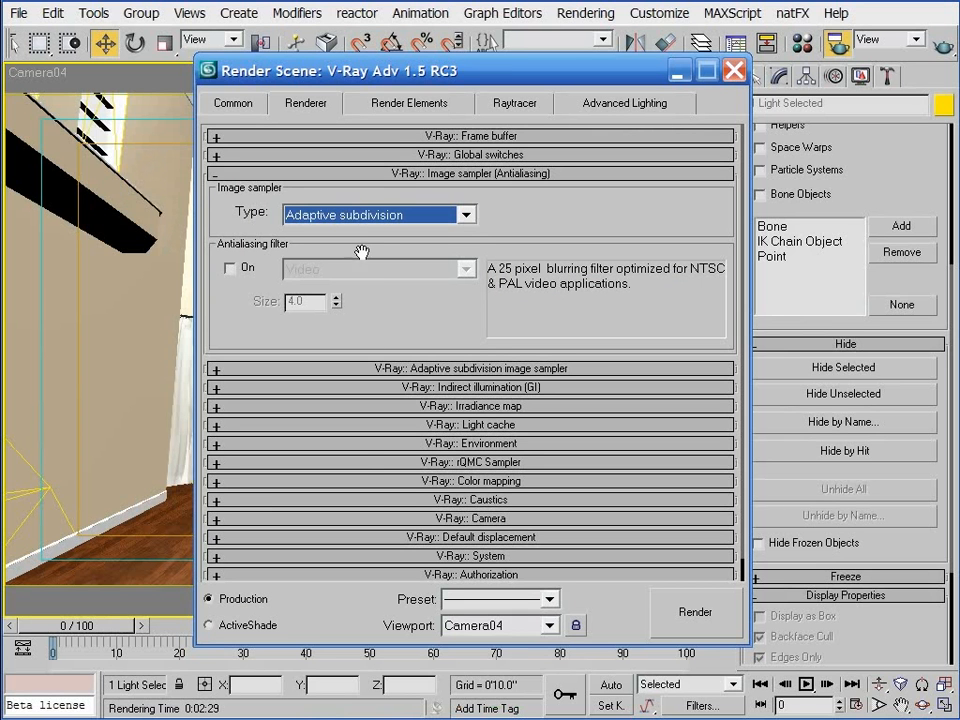
{"action": "left_click", "coordinate": [368, 224]}
{"action": "left_click", "coordinate": [340, 249]}
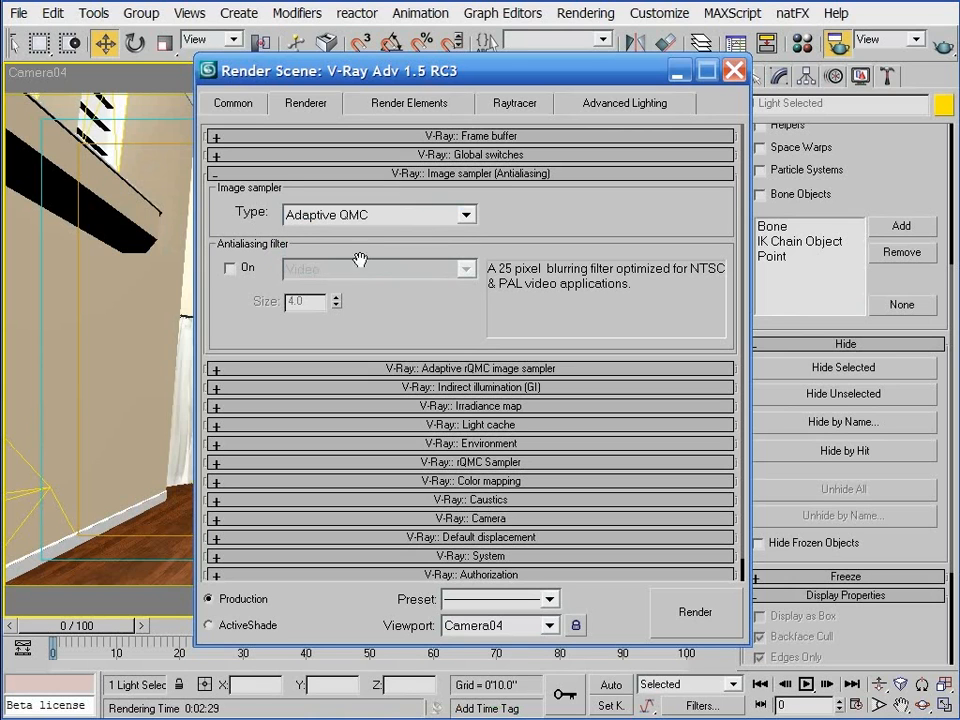
Set the Adaptive rQMC image sampler's minimum subdivisions to 2 and maximum subdivisions to 5
{"action": "left_click", "coordinate": [397, 370]}
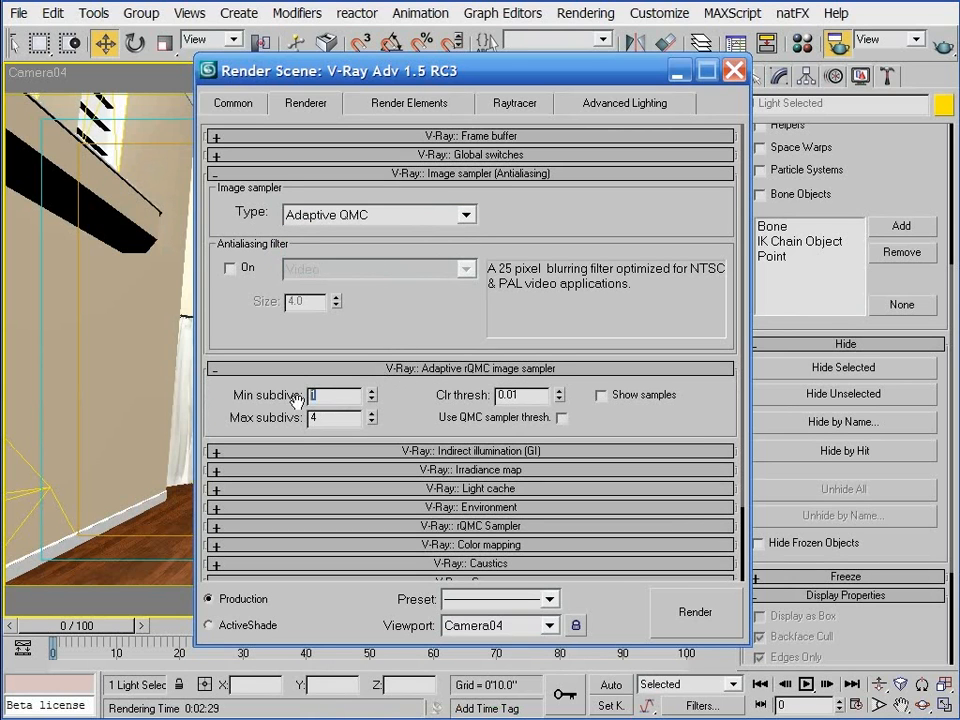
{"action": "type", "text": "2"}
{"action": "key", "text": "Tab"}
{"action": "type", "text": "5"}
{"action": "left_click", "coordinate": [450, 368]}
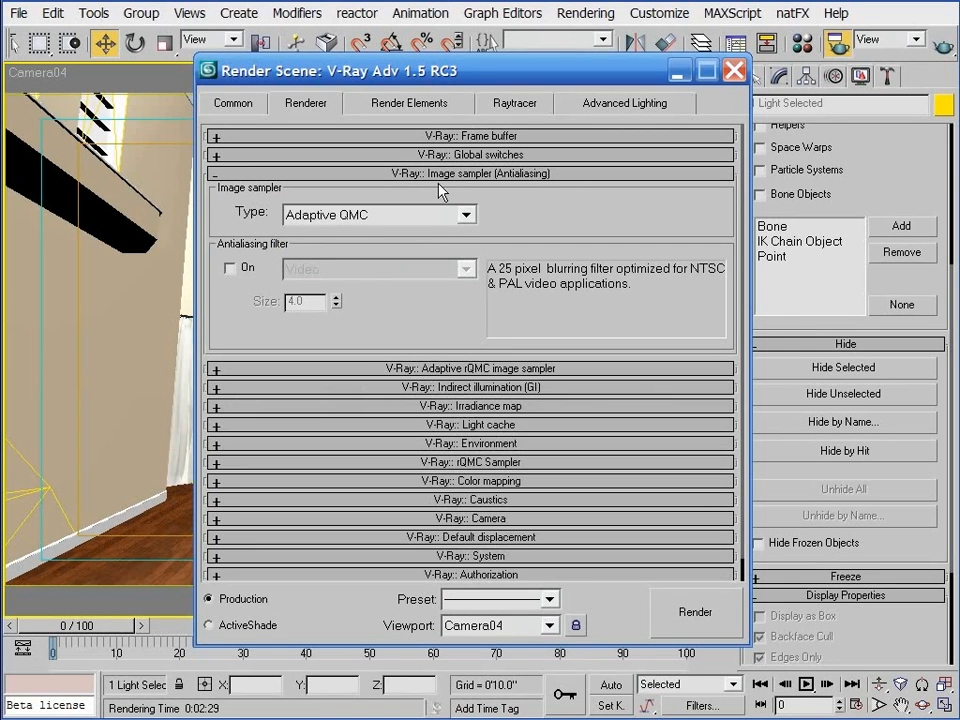
{"action": "left_click", "coordinate": [441, 174]}
Switch the V-Ray irradiance map's built-in preset to Medium
{"action": "left_click", "coordinate": [482, 231]}
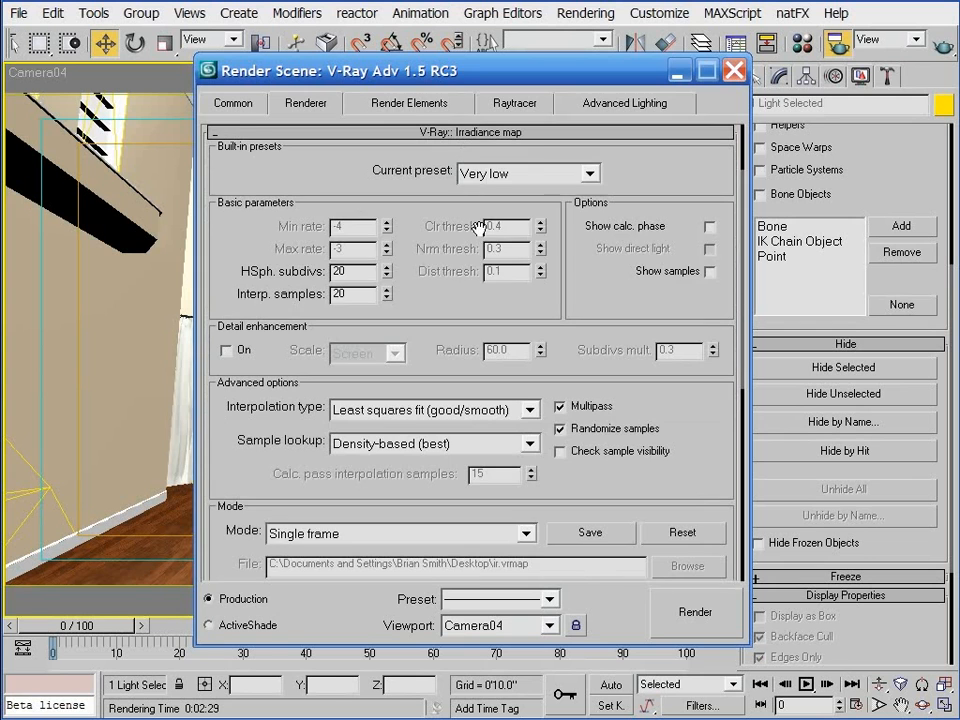
{"action": "left_click", "coordinate": [580, 174]}
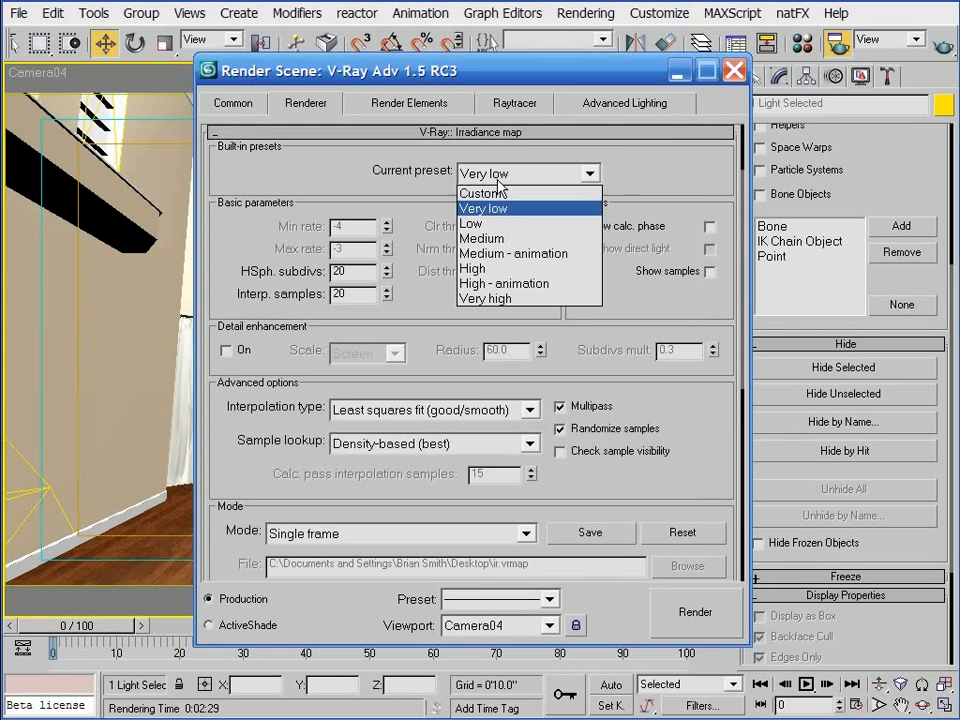
{"action": "left_click", "coordinate": [496, 239]}
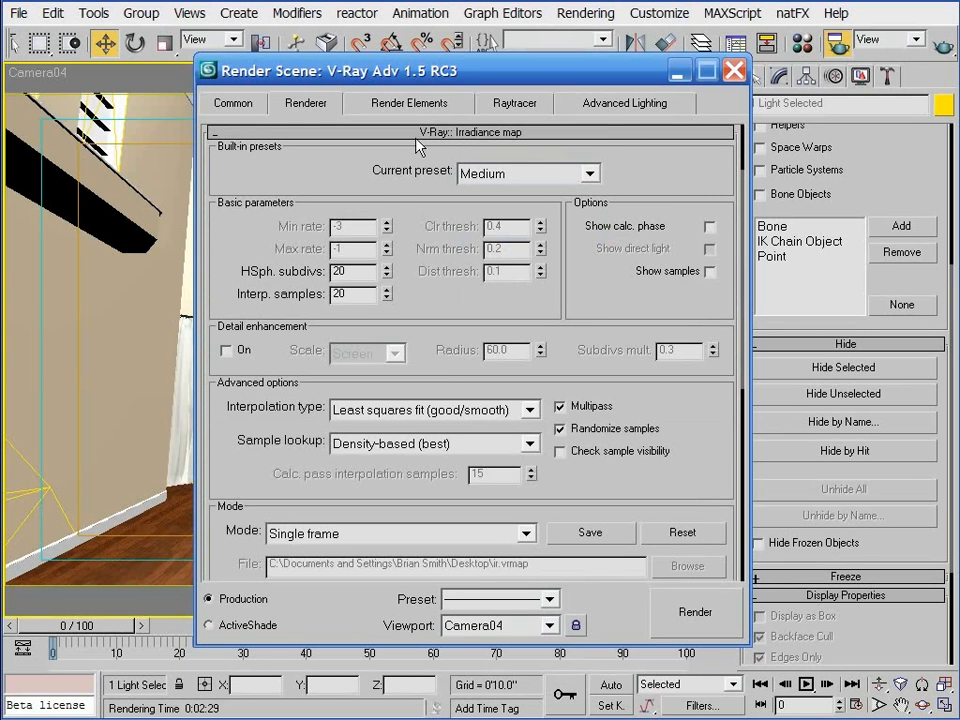
{"action": "left_click", "coordinate": [417, 134]}
Set the V-Ray light cache subdivisions to 1000
{"action": "left_click", "coordinate": [455, 249]}
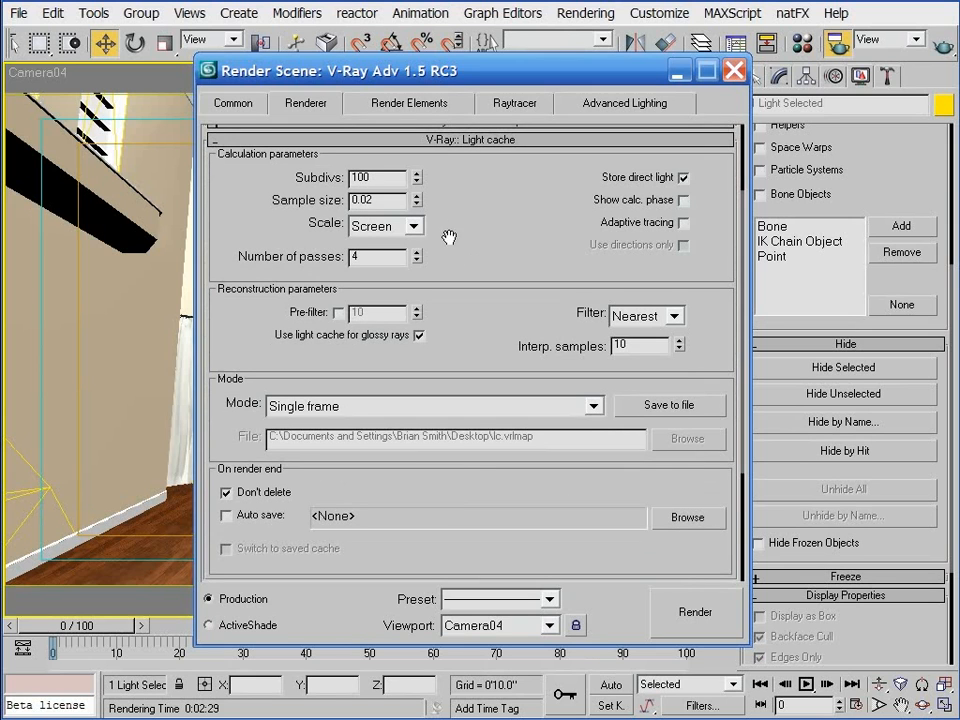
{"action": "left_click", "coordinate": [381, 177]}
{"action": "type", "text": "0"}
{"action": "key", "text": "Return"}
{"action": "left_click", "coordinate": [467, 224]}
{"action": "left_click", "coordinate": [470, 140]}
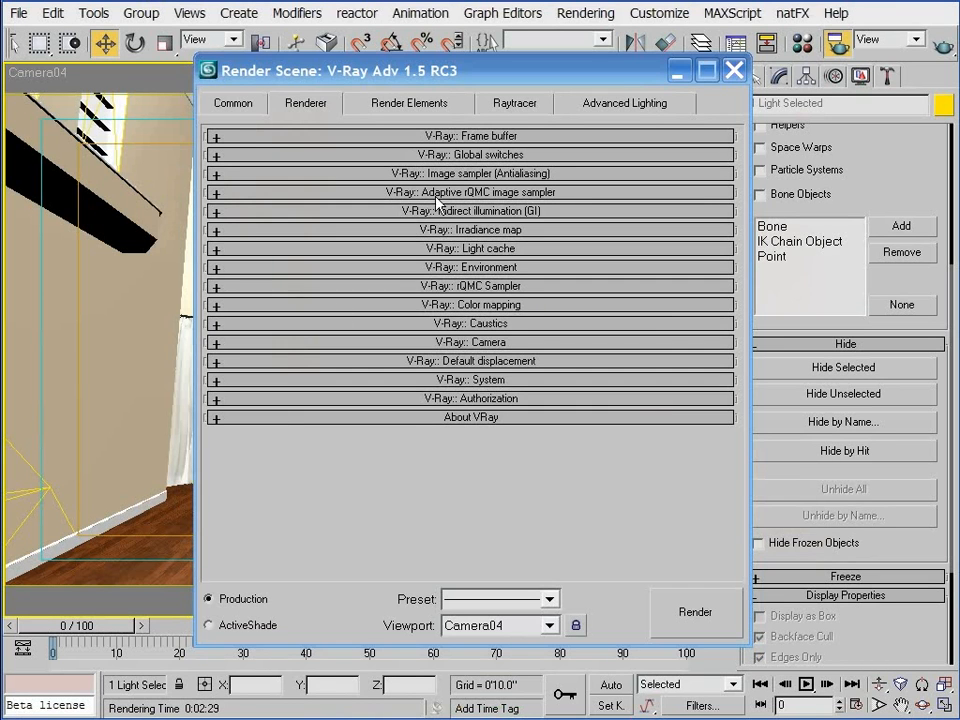
Set the Adaptive rQMC image sampler's color threshold to 0.005
{"action": "left_click", "coordinate": [437, 194]}
{"action": "left_click", "coordinate": [522, 218]}
{"action": "key", "text": "BackSpace"}
{"action": "type", "text": "05"}
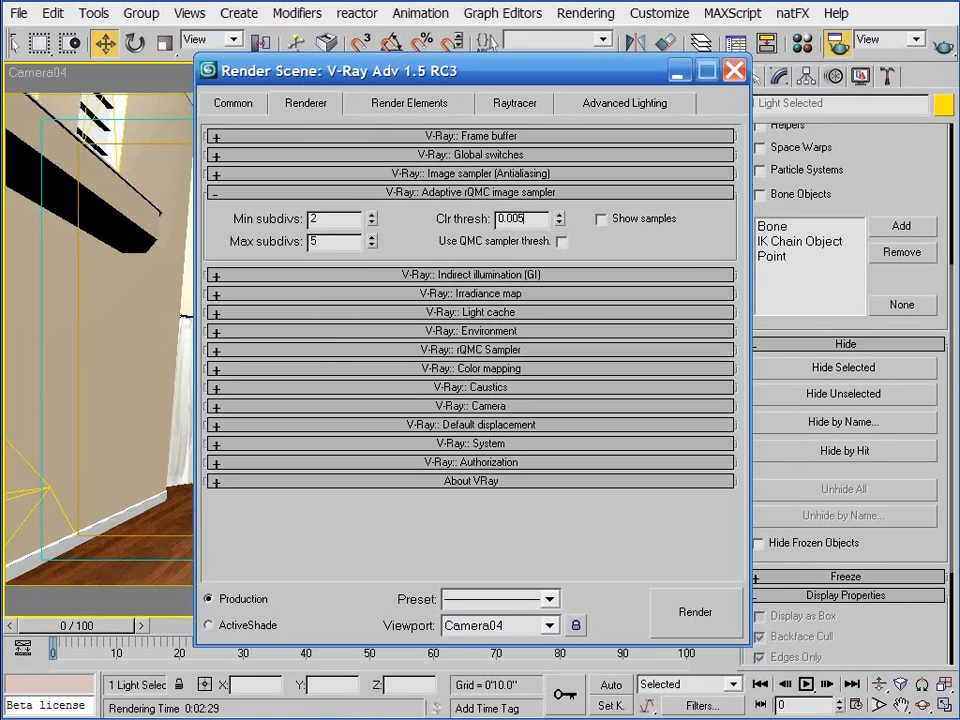
{"action": "key", "text": "Return"}
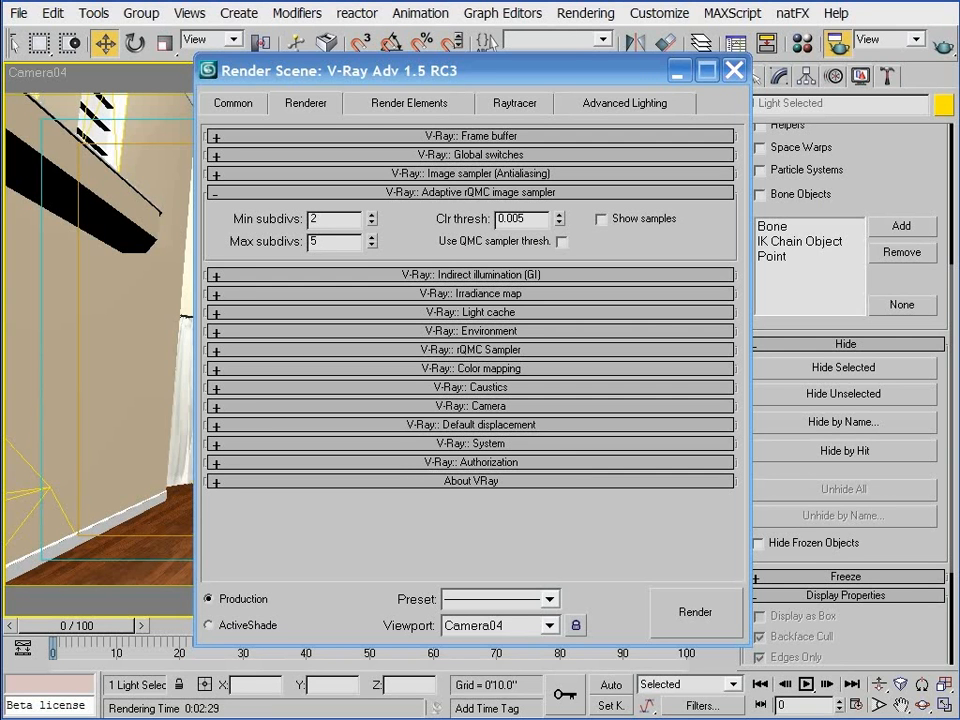
{"action": "left_click", "coordinate": [414, 192]}
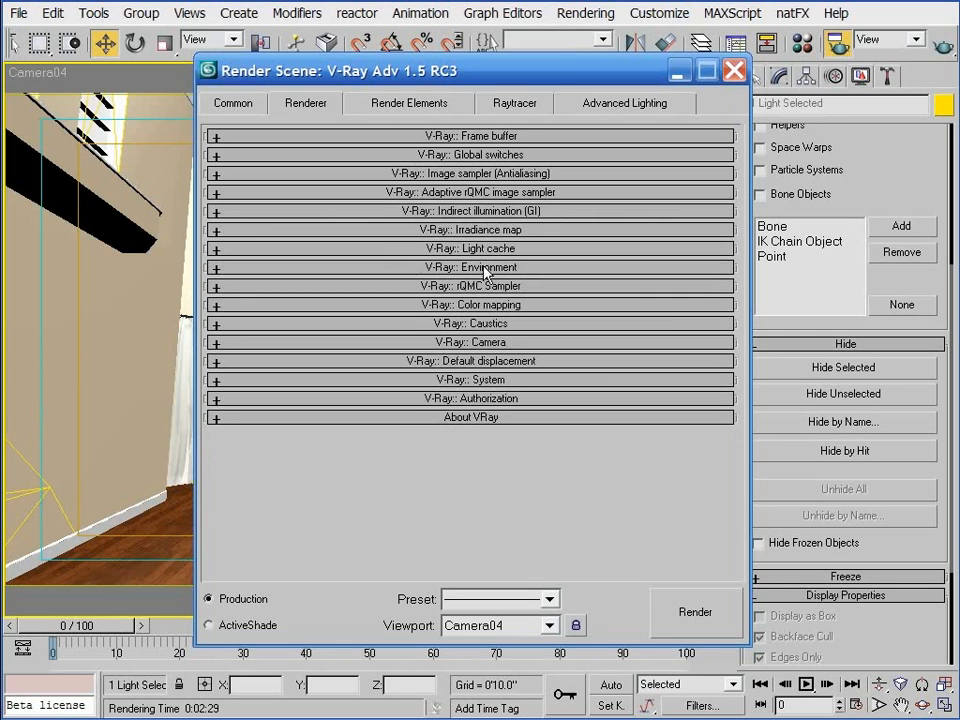
Review the light cache settings and turn on the image sampler's antialiasing filter
{"action": "left_click", "coordinate": [482, 250]}
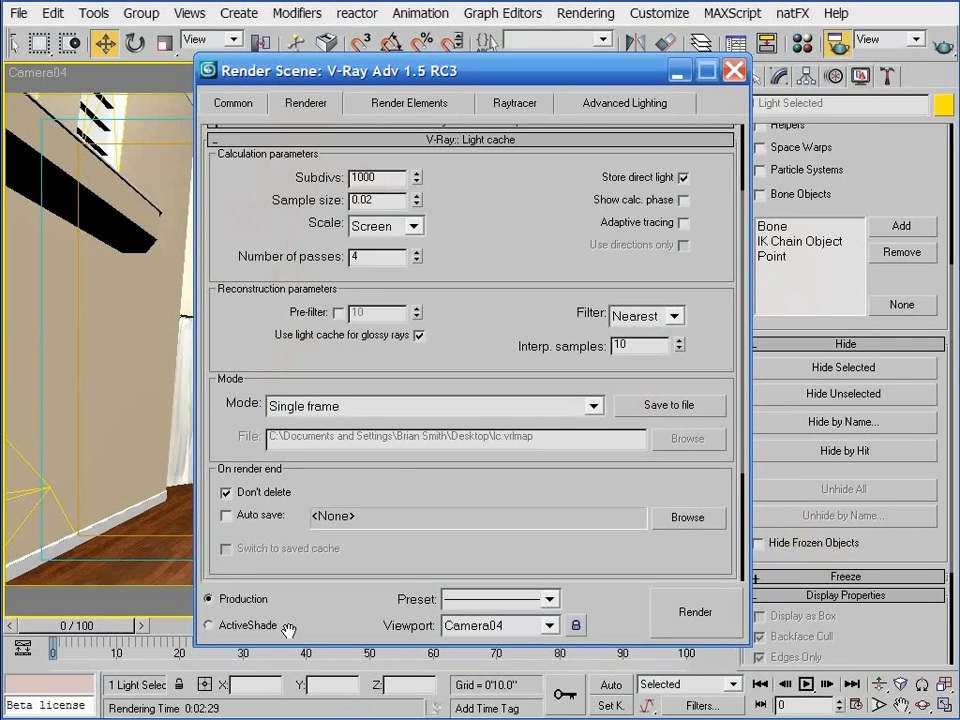
{"action": "left_click", "coordinate": [495, 134]}
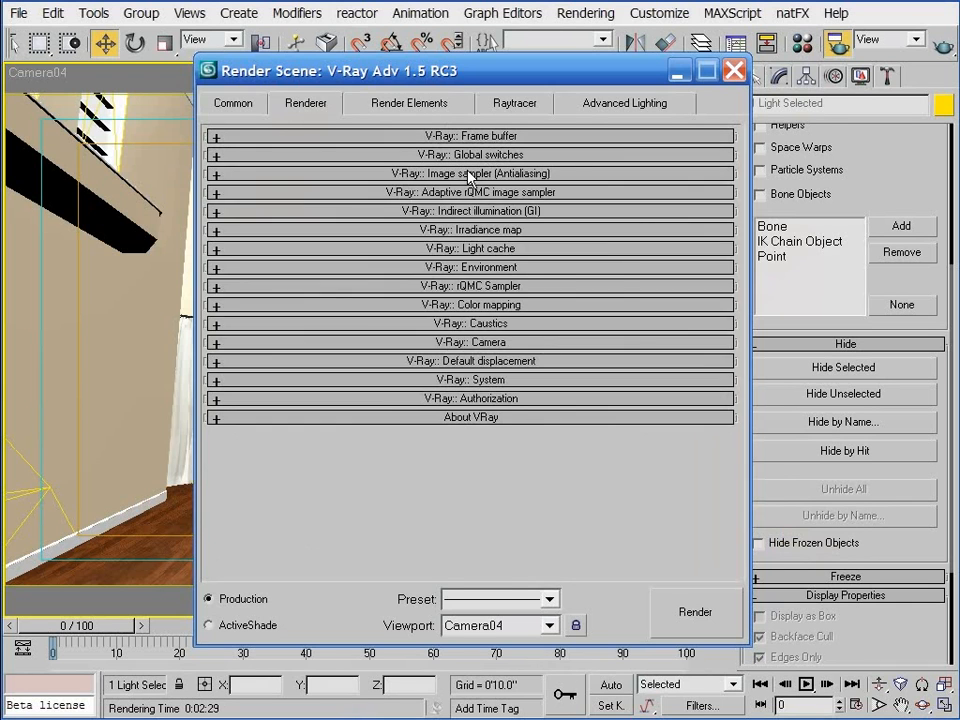
{"action": "left_click", "coordinate": [468, 174]}
{"action": "left_click", "coordinate": [229, 268]}
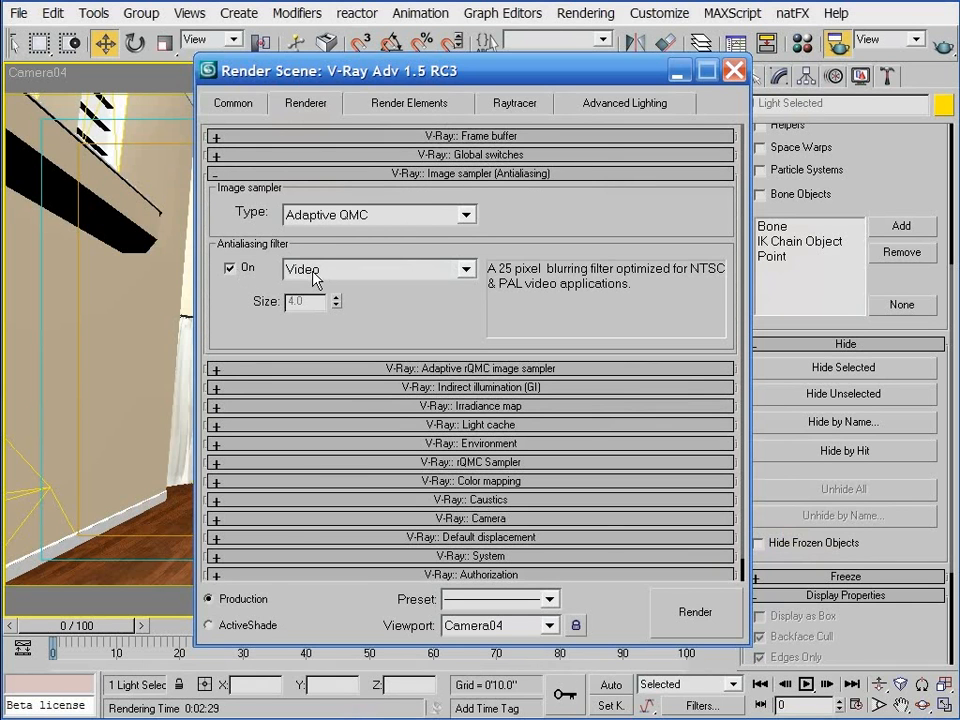